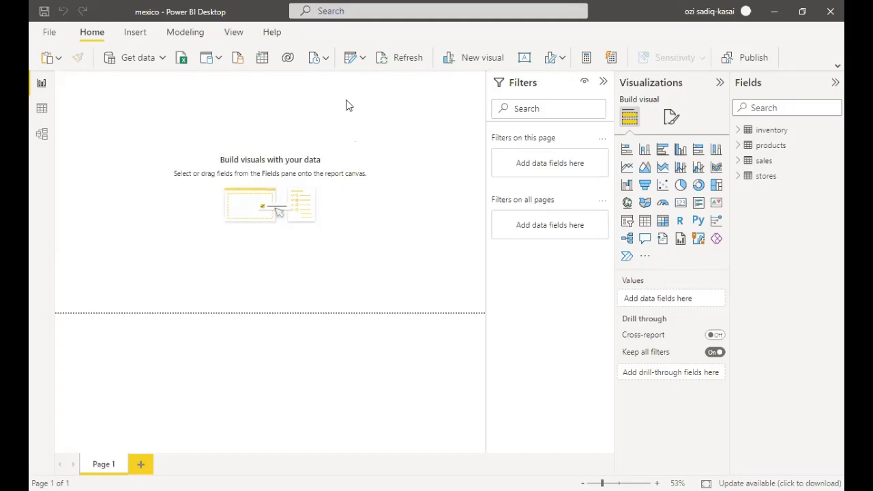
Step: Open the Power Query Editor and remove duplicate rows from the inventory query across Store_ID, Product_ID and Stock_On_Hand
click(348, 62)
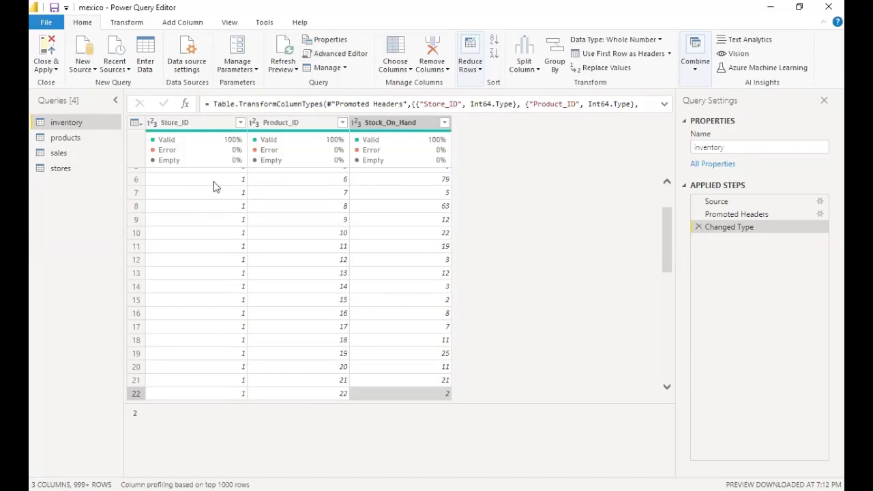
click(197, 127)
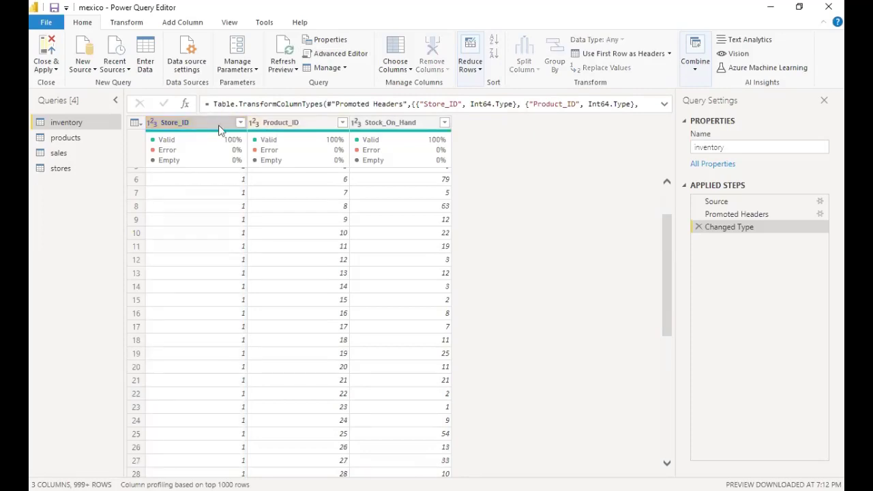
ctrl+click(295, 126)
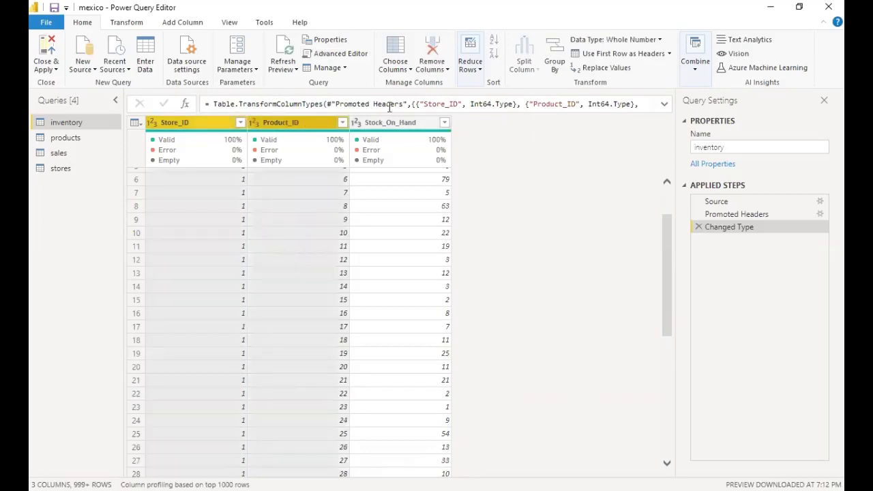
ctrl+click(386, 129)
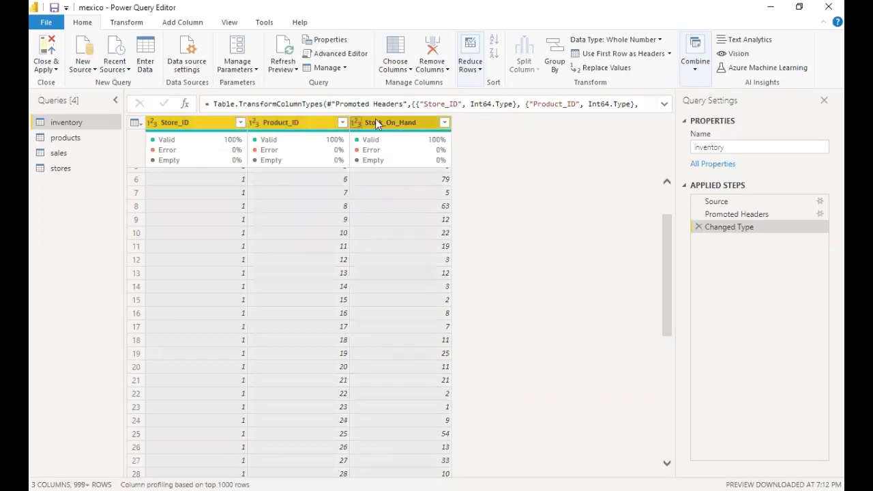
click(480, 71)
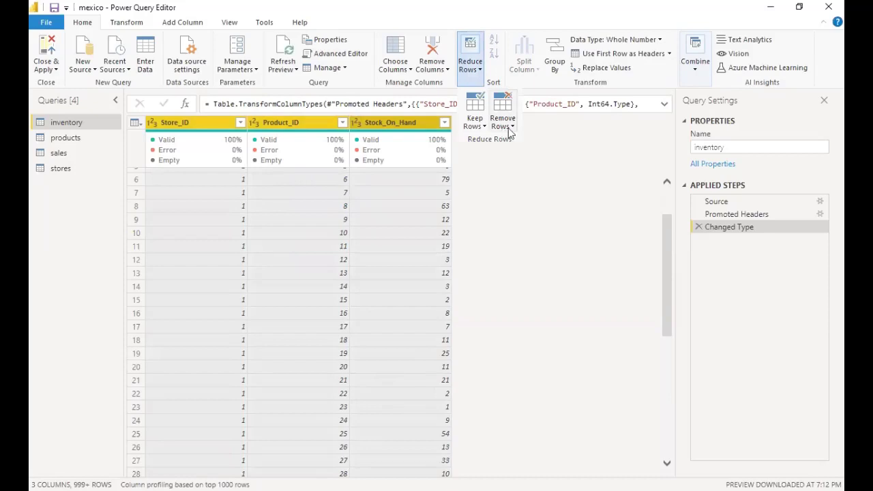
click(513, 129)
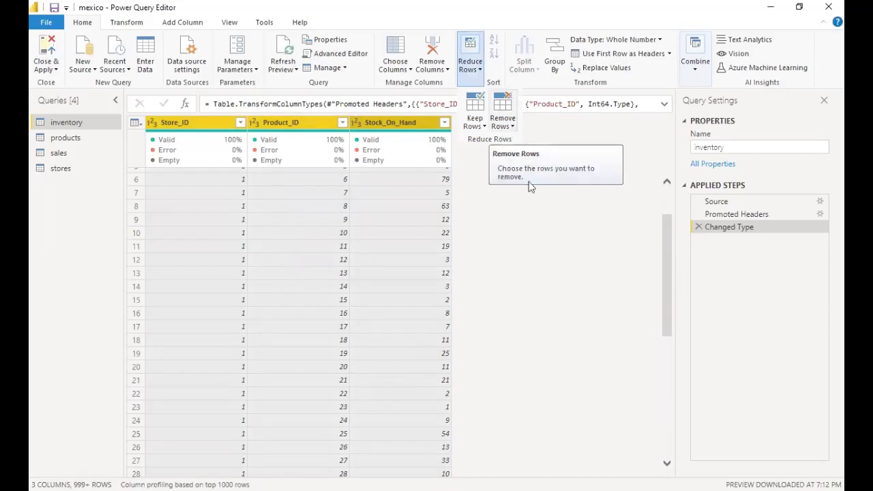
click(528, 182)
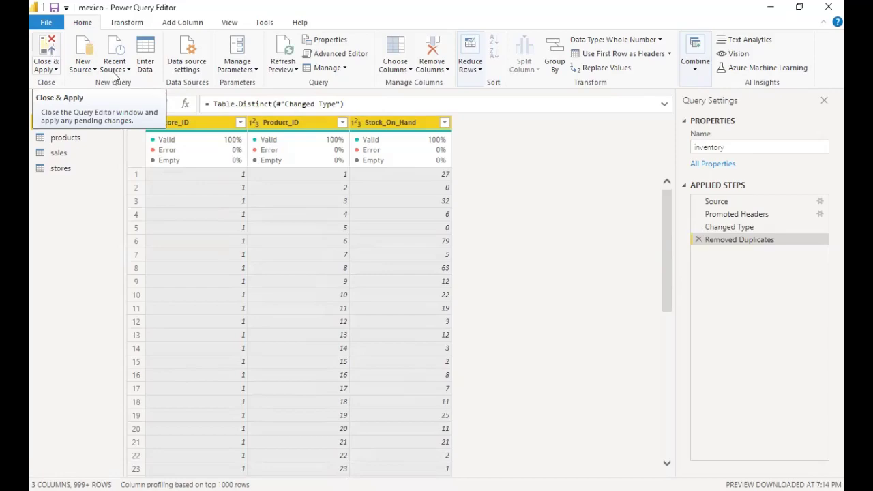
Step: Switch back to Power BI Desktop and examine the data rows of the sales and products tables
key(alt+Tab)
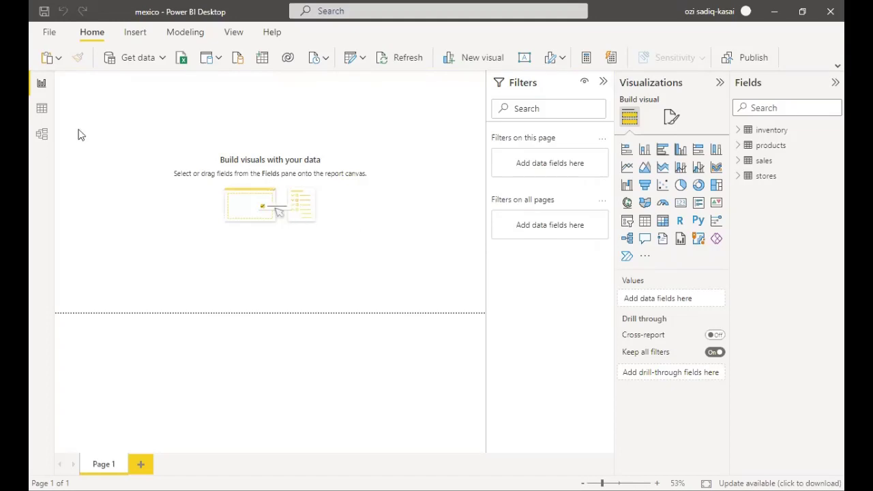
click(42, 108)
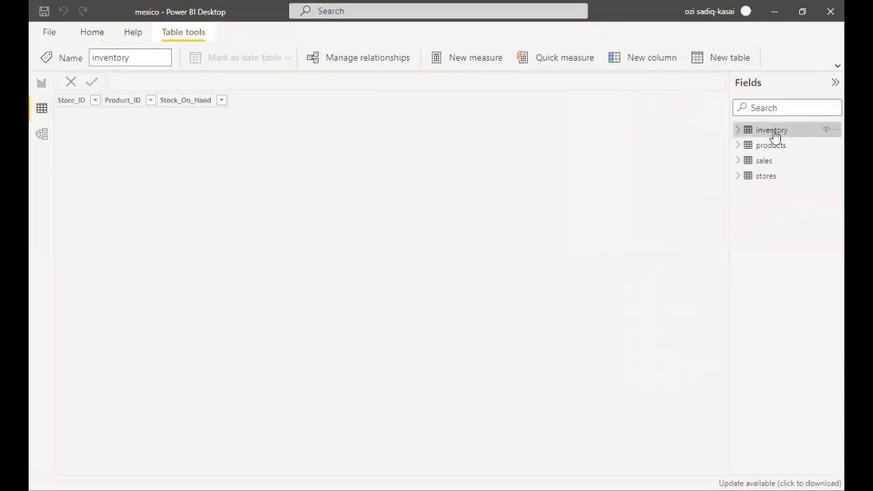
click(764, 163)
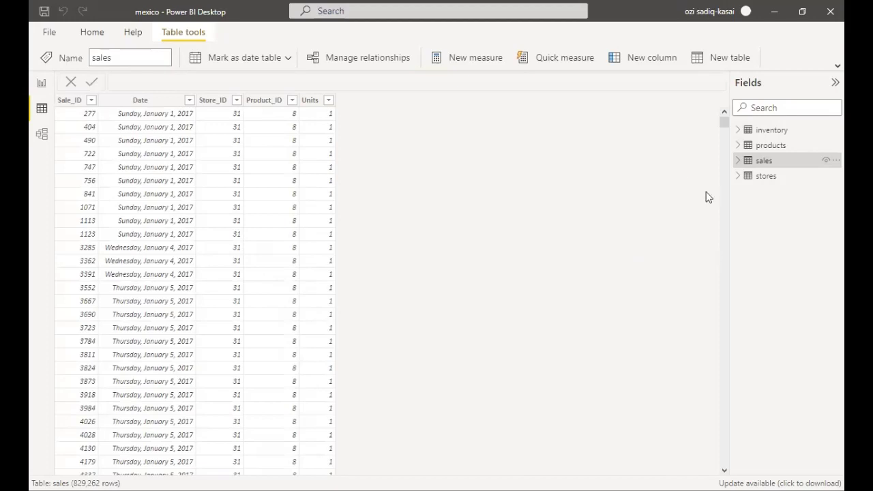
click(761, 146)
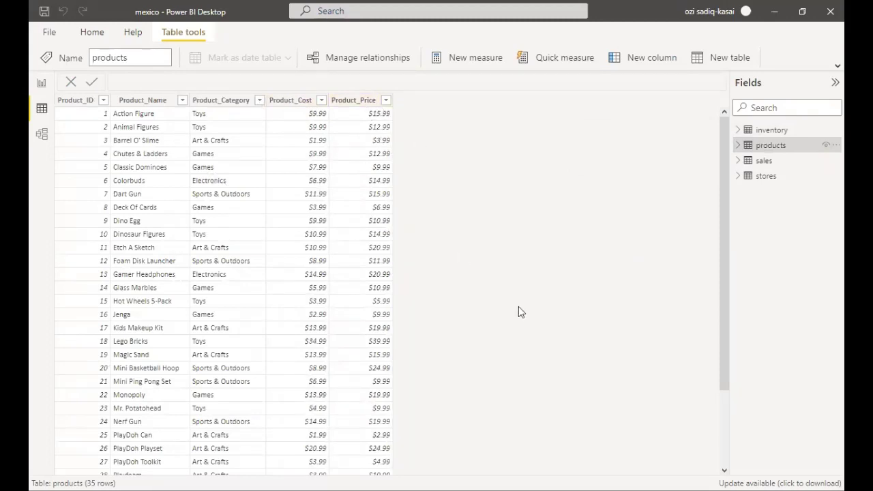
click(764, 162)
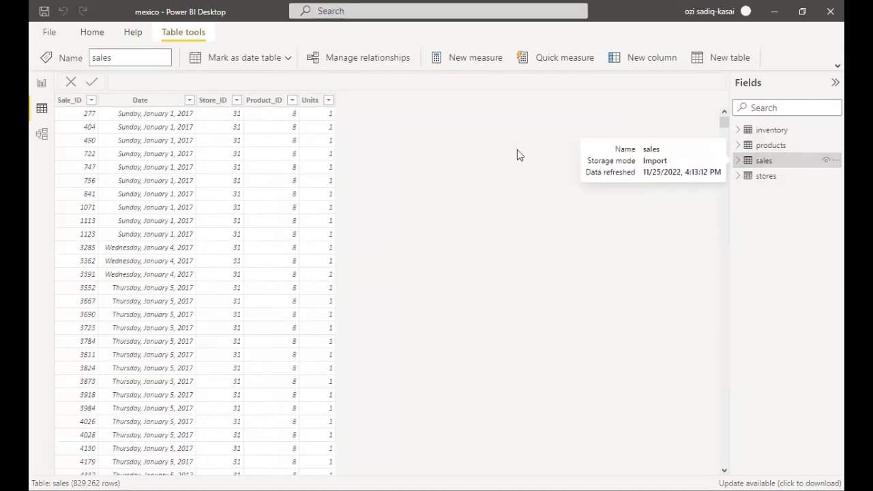
Step: Add a calculated column named Gross Cost to the sales table, beginning its formula with sales[Units]
click(646, 61)
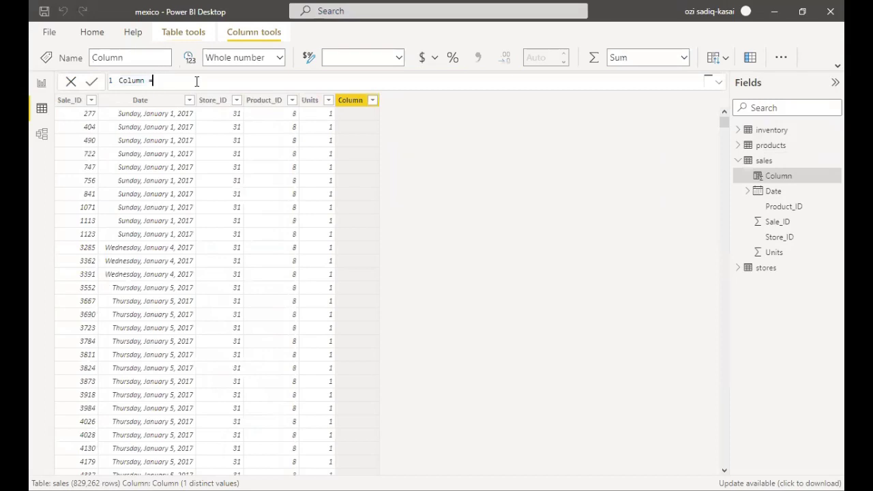
key(BackSpace)
key(BackSpace)
key(BackSpace)
key(BackSpace)
key(BackSpace)
key(BackSpace)
key(BackSpace)
key(BackSpace)
text(Gros)
text(s )
text(Cost )
text(= sales[)
text(Un)
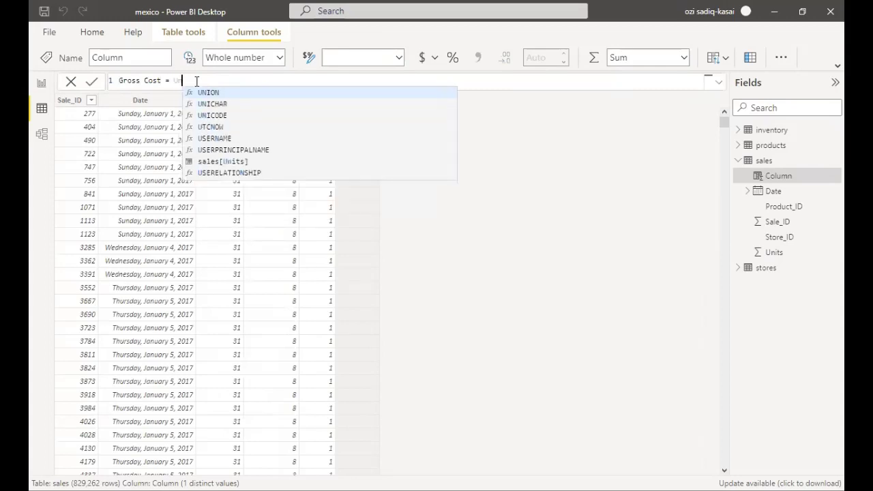
text(its)
key(Tab)
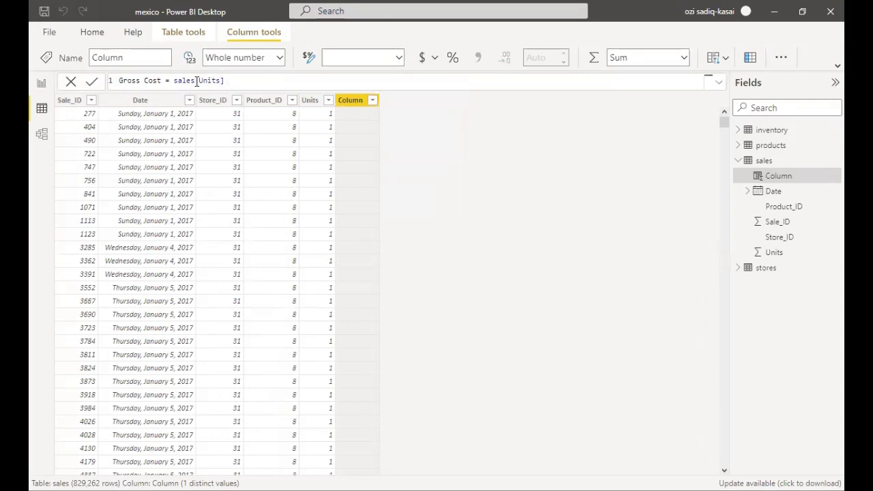
Step: Complete the Gross Cost formula by multiplying the units by RELATED(products[Product_Cost])
text(* R)
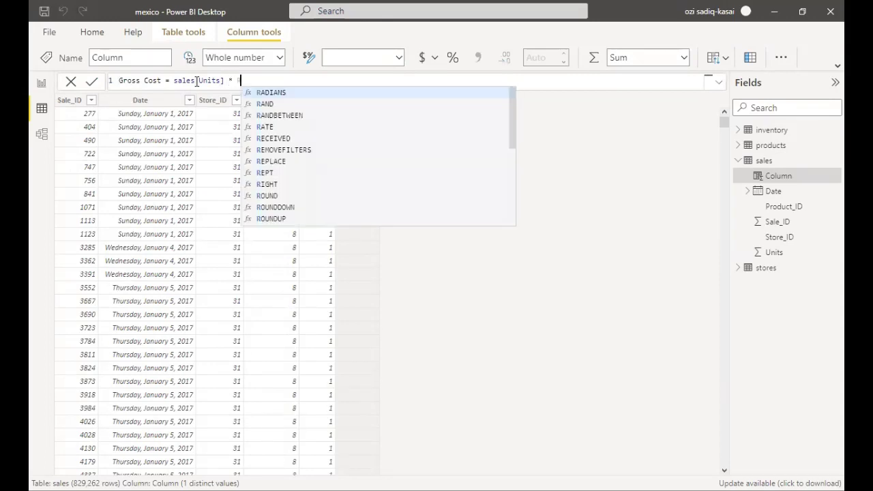
text(elated)
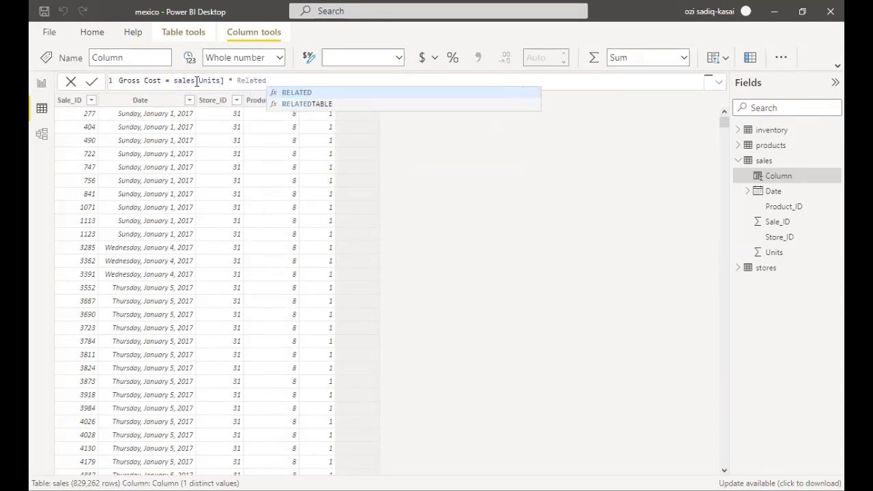
key(Tab)
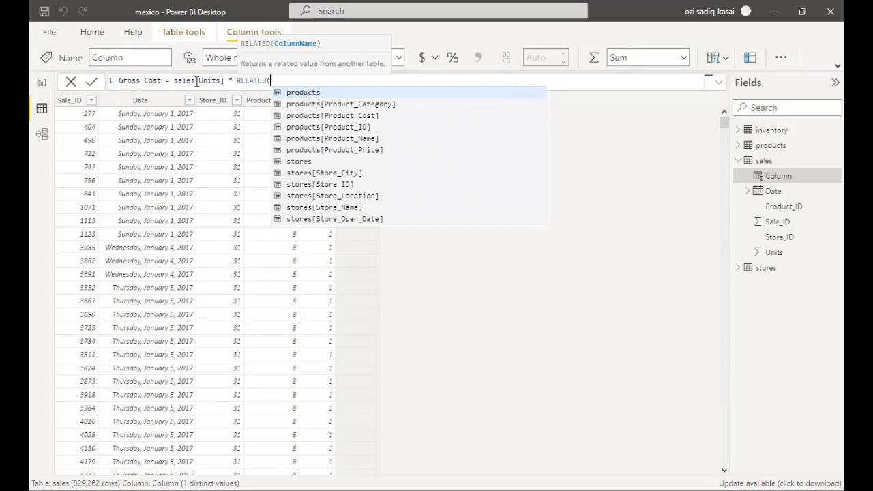
key(Down)
key(Down)
key(Tab)
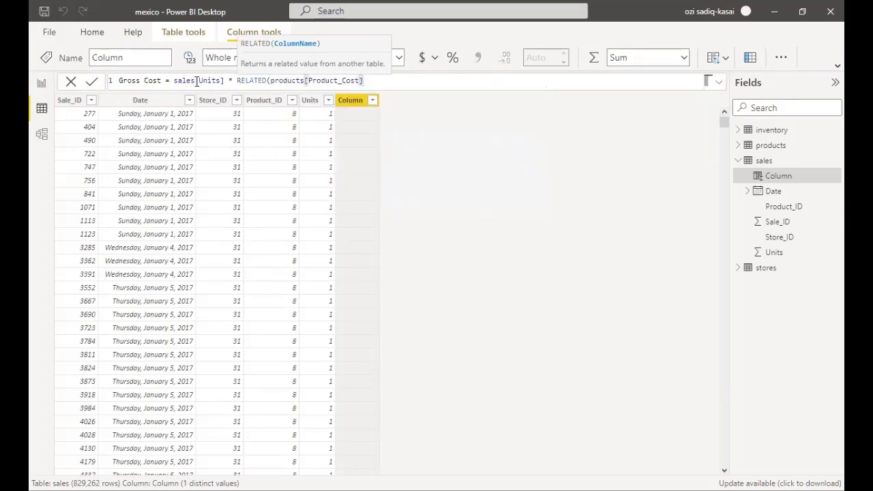
text())
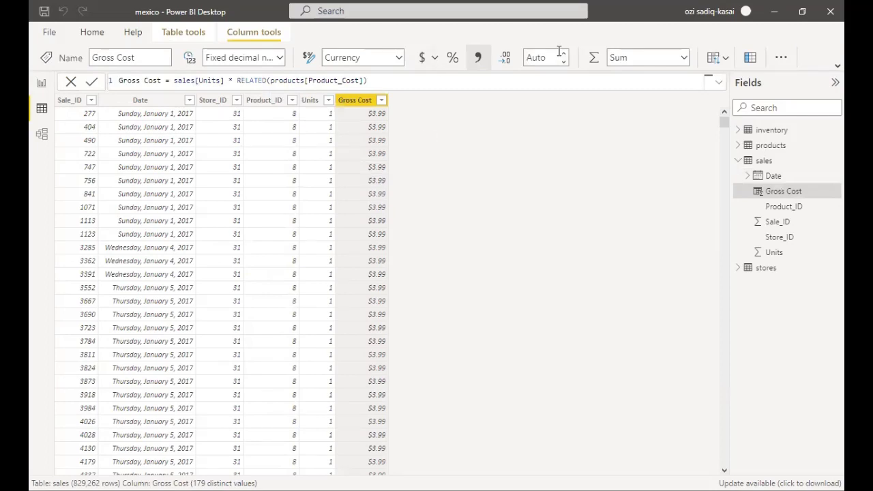
click(750, 57)
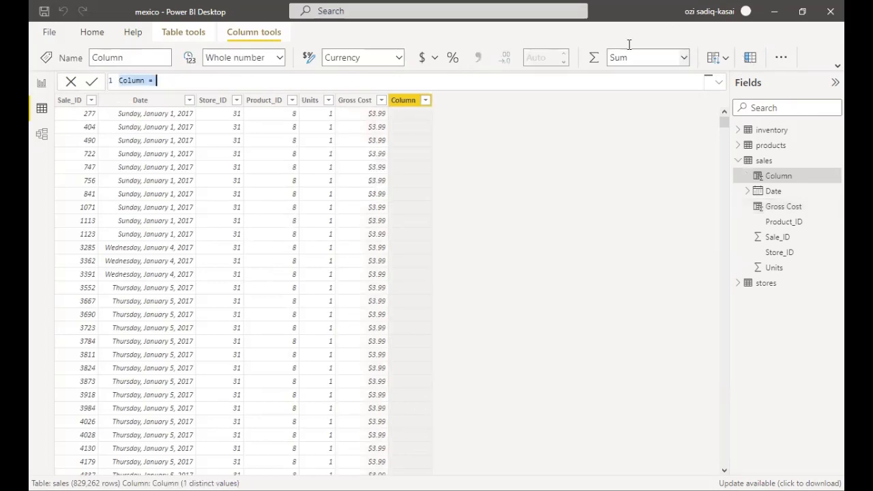
click(363, 102)
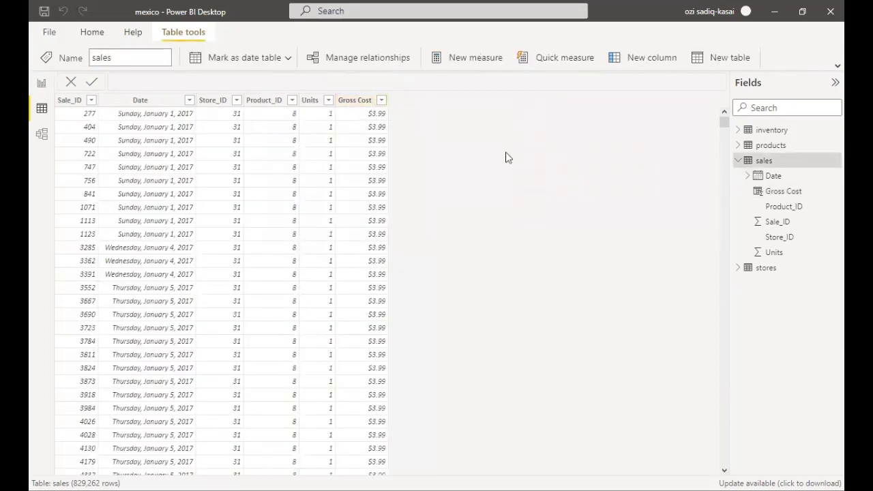
right_click(775, 193)
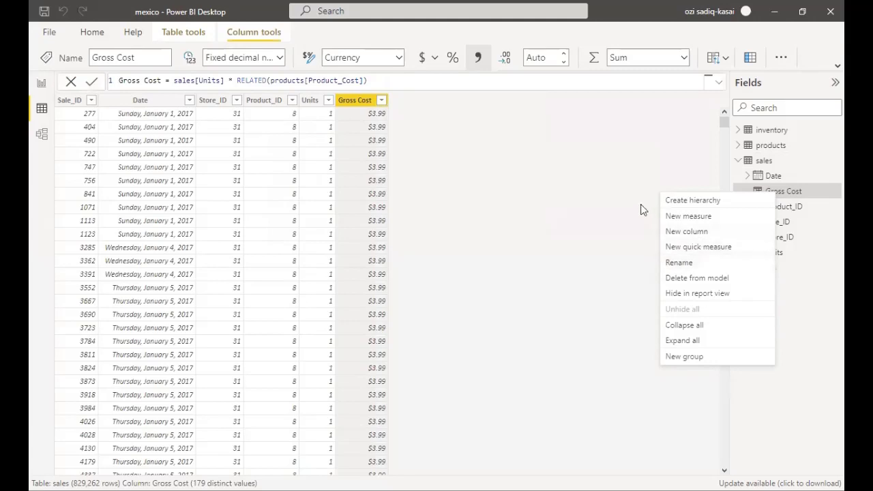
Step: Rename the Gross Cost column to Unit Cost within its formula, keeping the calculation
click(163, 80)
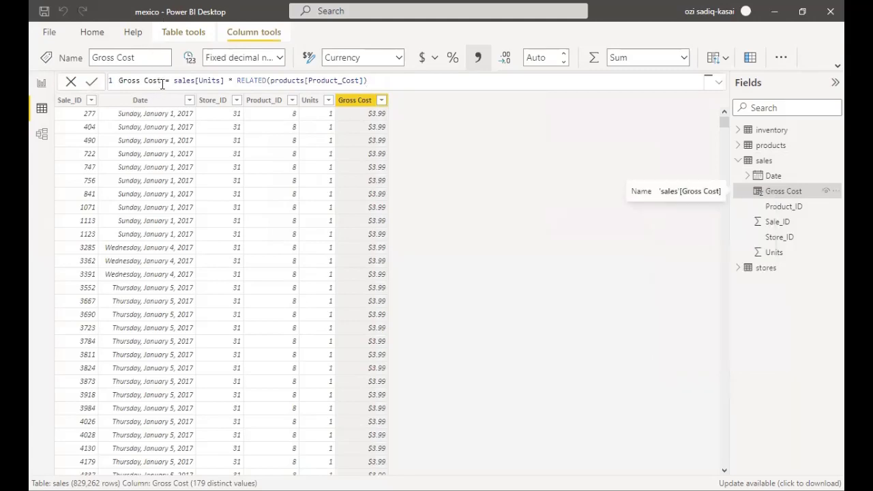
key(BackSpace)
key(BackSpace)
key(BackSpace)
key(BackSpace)
key(BackSpace)
key(BackSpace)
key(BackSpace)
key(BackSpace)
key(BackSpace)
key(BackSpace)
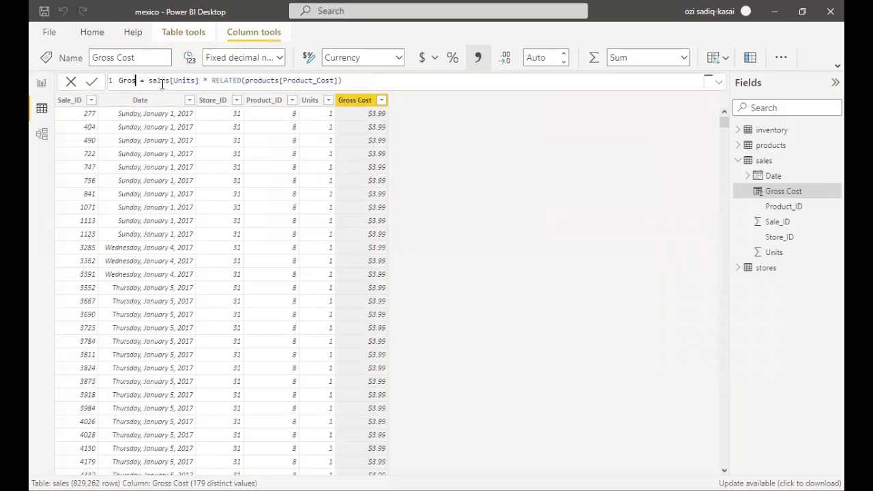
text(uh)
key(BackSpace)
key(BackSpace)
text(ul)
key(BackSpace)
text(nit)
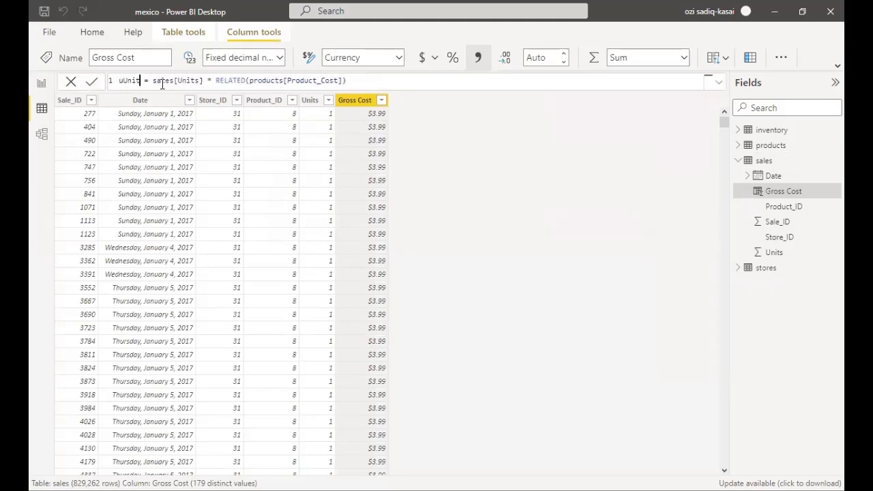
key(BackSpace)
key(BackSpace)
key(BackSpace)
key(BackSpace)
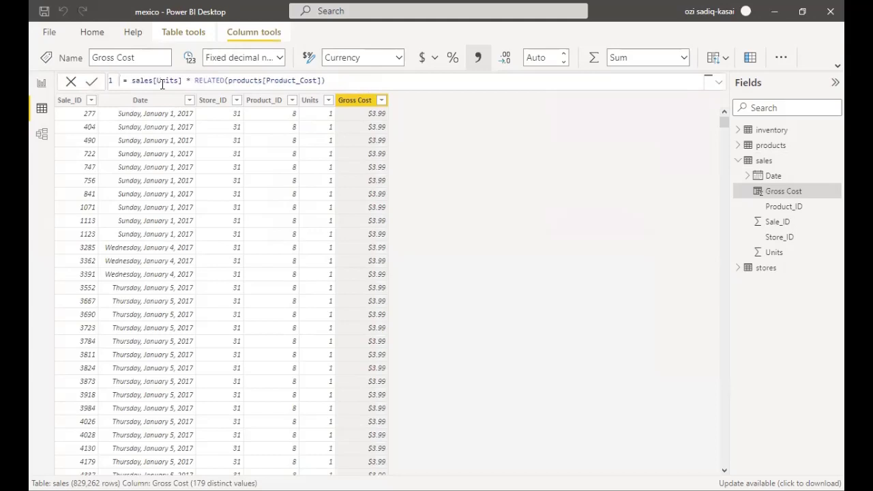
text(Unit Cost)
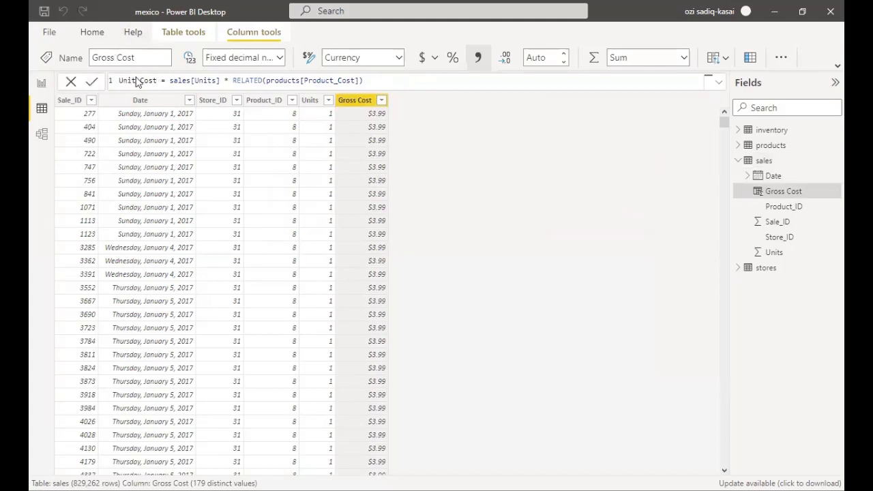
key(Return)
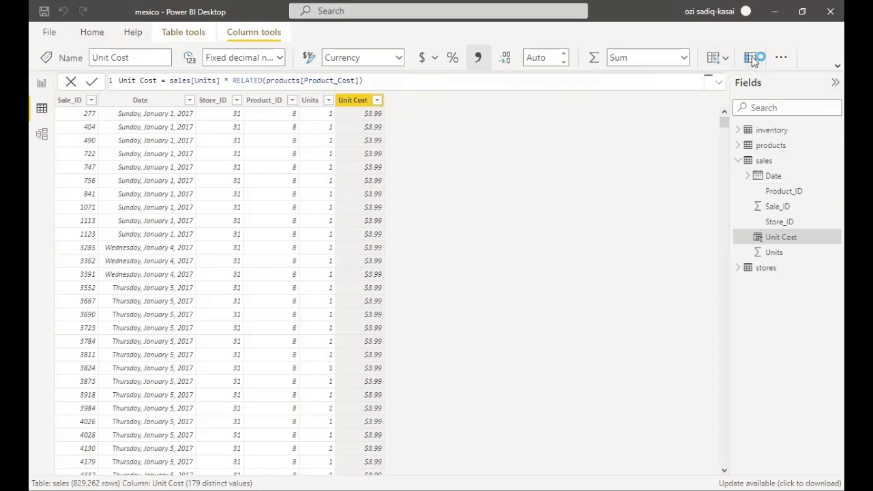
Step: Add a calculated column named Unit Price to the sales table, beginning its formula with sales[Units] * RELATED(
click(751, 59)
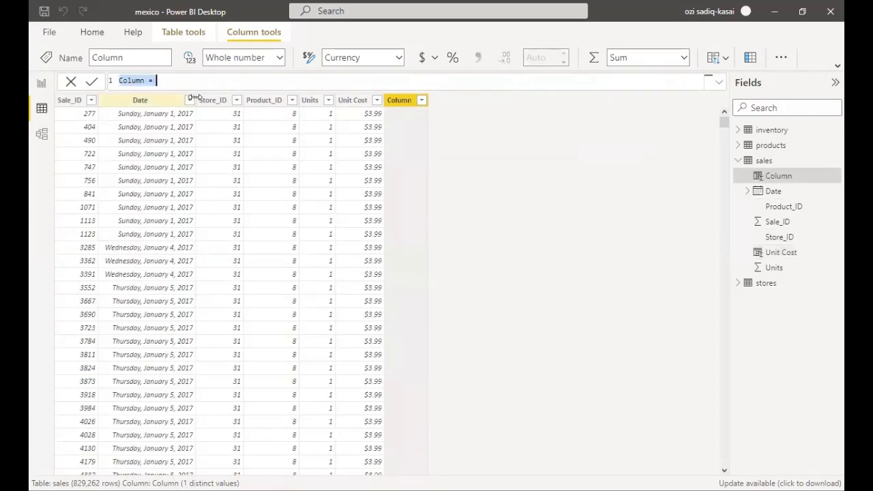
text(Unit P)
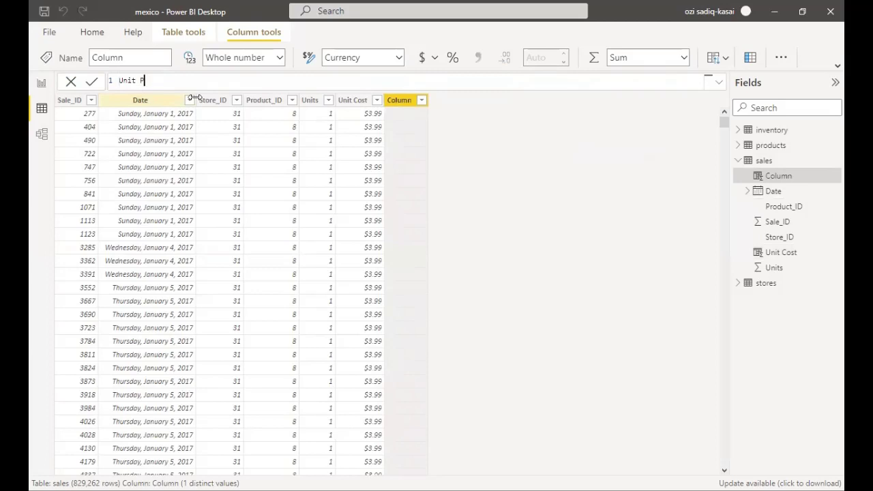
text(rice = sales[Unit Cost])
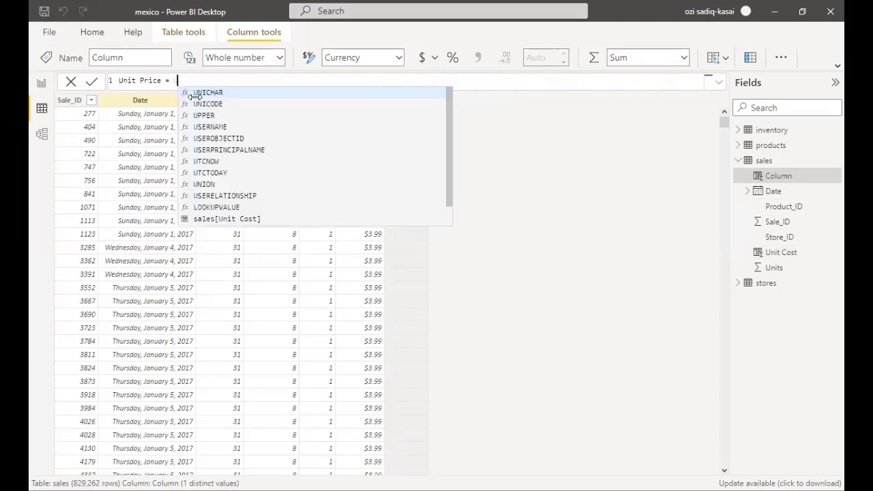
key(BackSpace)
key(BackSpace)
key(BackSpace)
key(BackSpace)
key(BackSpace)
key(BackSpace)
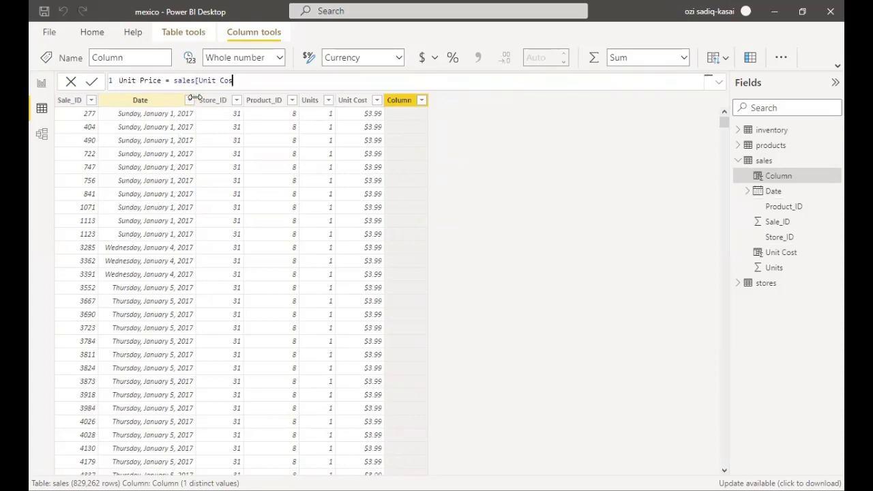
text(S)
key(Tab)
text(* RELATED(pro)
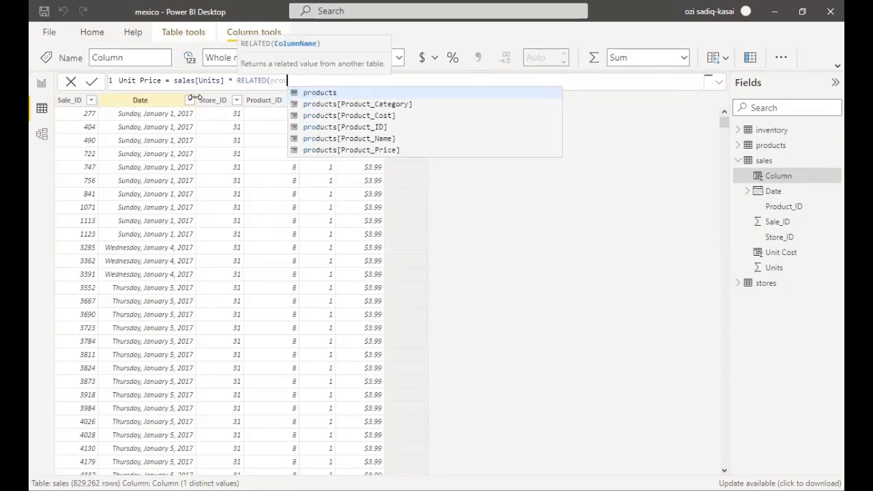
text(duct)
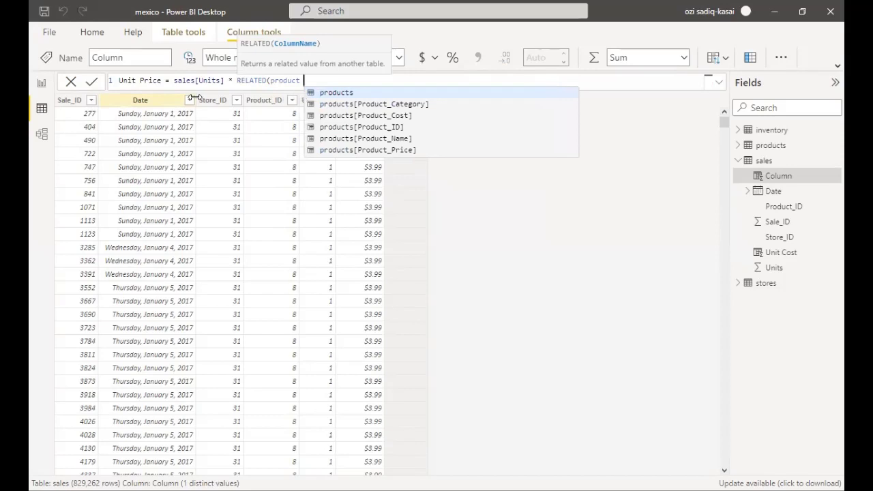
text( price)
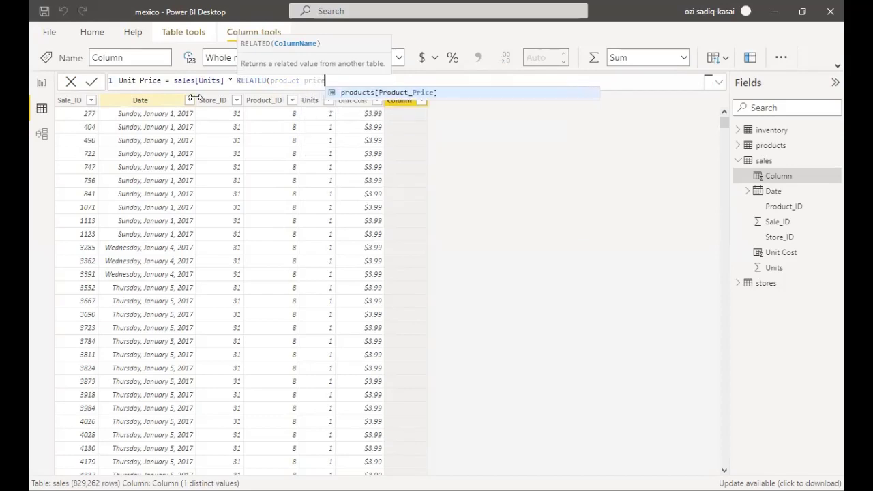
text())
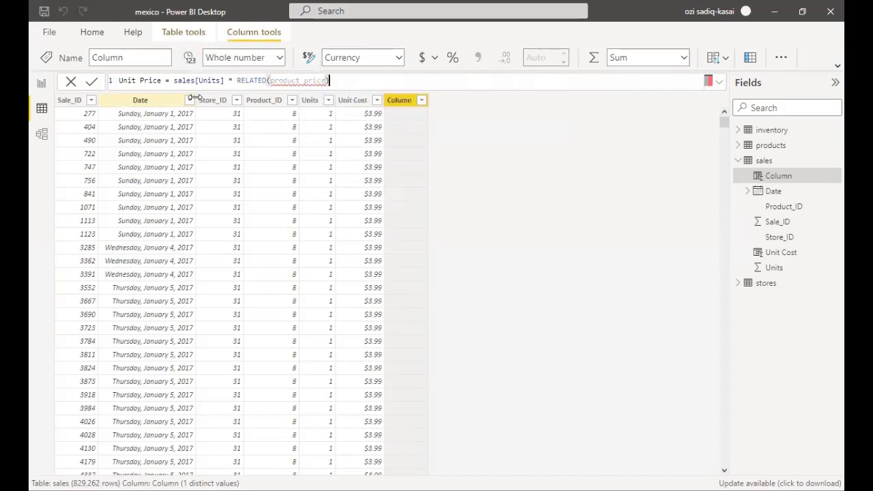
key(BackSpace)
key(BackSpace)
key(BackSpace)
key(BackSpace)
key(BackSpace)
key(BackSpace)
key(BackSpace)
key(BackSpace)
key(BackSpace)
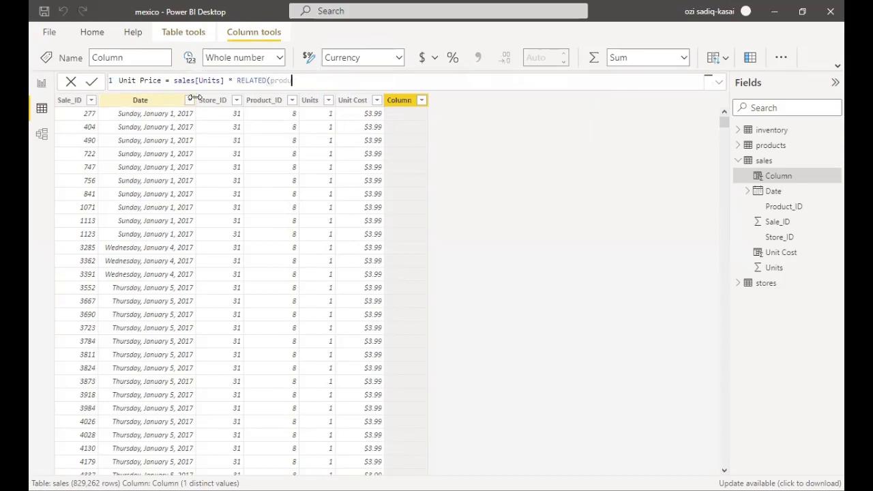
key(BackSpace)
key(BackSpace)
key(BackSpace)
key(BackSpace)
key(BackSpace)
text([prod)
key(BackSpace)
key(BackSpace)
key(BackSpace)
key(BackSpace)
key(BackSpace)
Step: Complete the Unit Price formula with products[Product_Price] as the related column and commit it
text(pr)
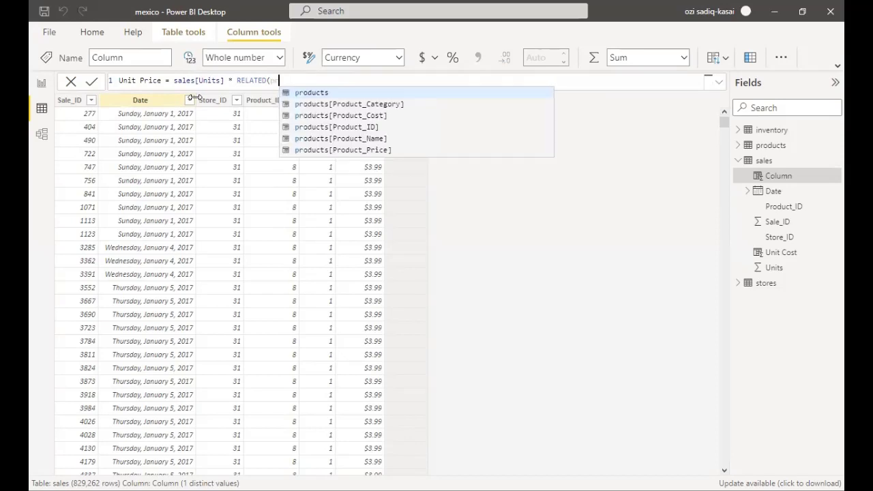
key(Down)
key(Down)
key(Down)
key(Down)
key(Down)
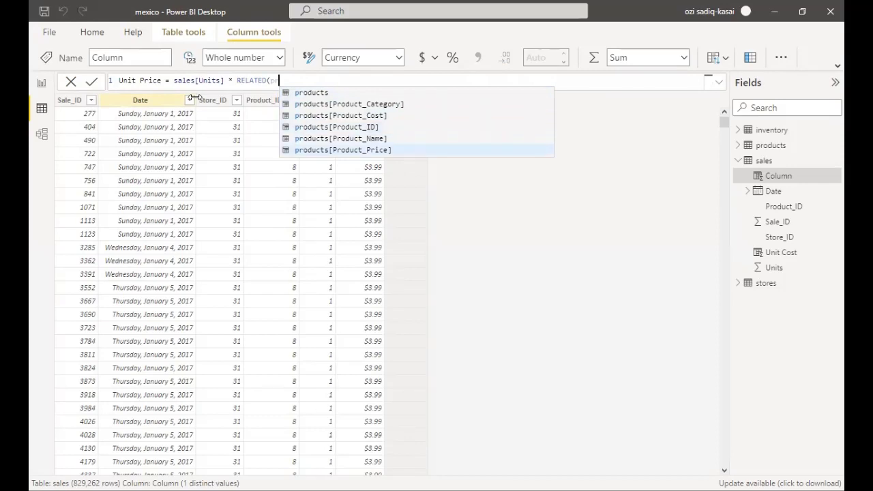
key(Tab)
text())
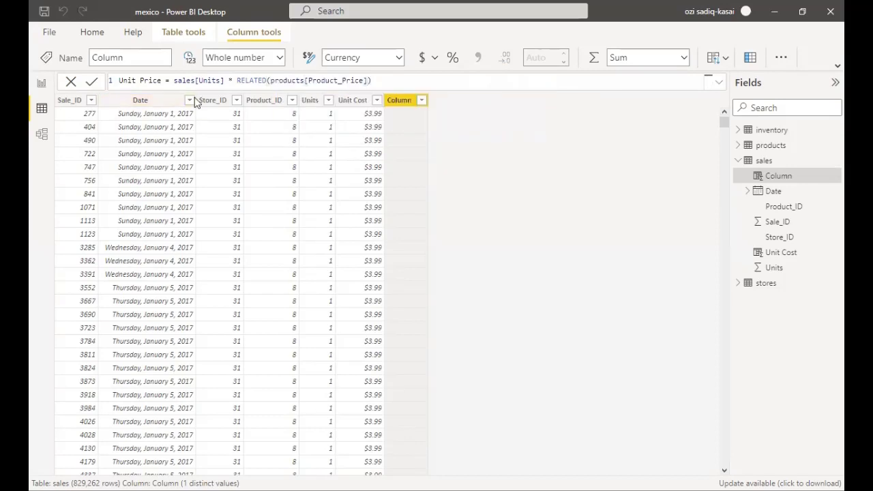
key(Return)
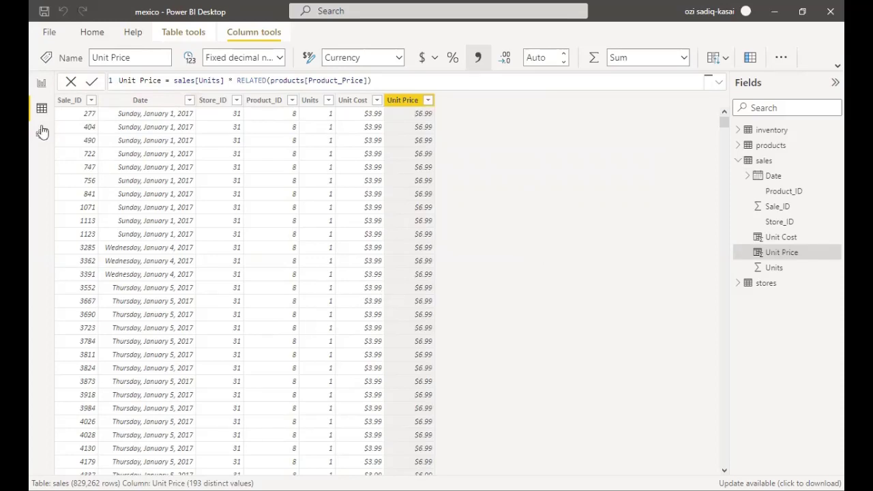
Step: Go to the report view, create an empty table named Measure and load it into the model
click(42, 83)
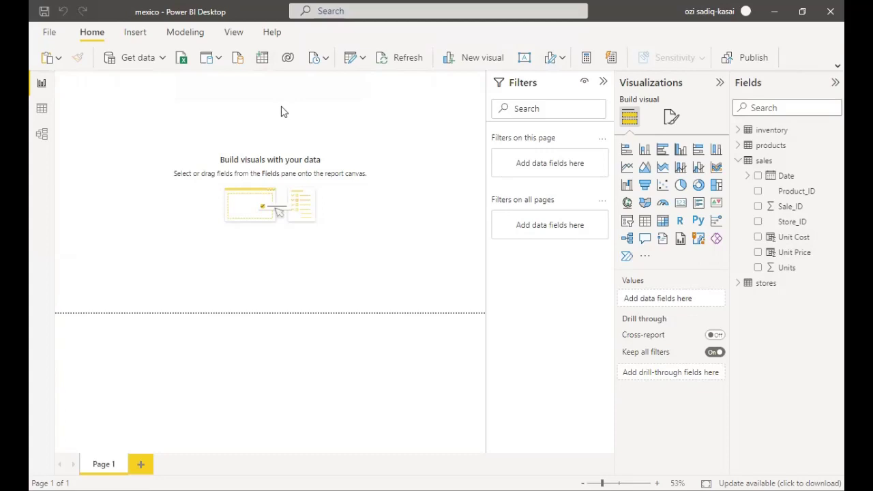
click(264, 60)
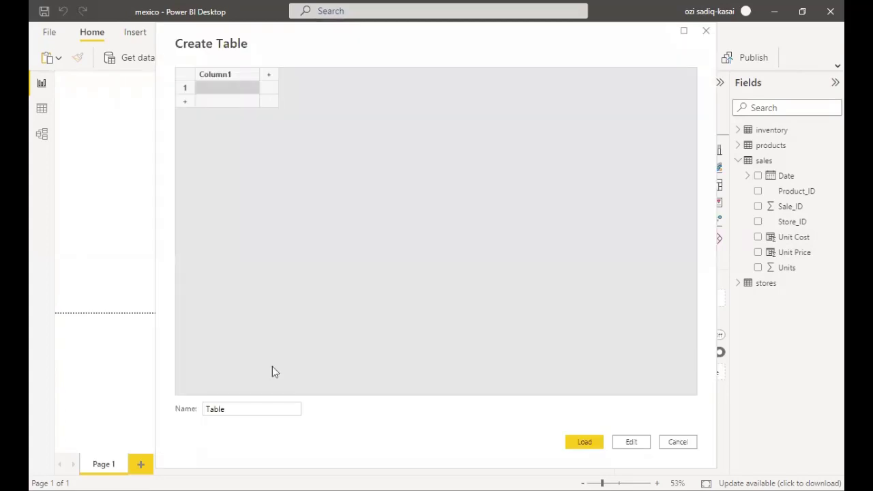
click(246, 409)
key(BackSpace)
key(BackSpace)
key(BackSpace)
key(BackSpace)
key(BackSpace)
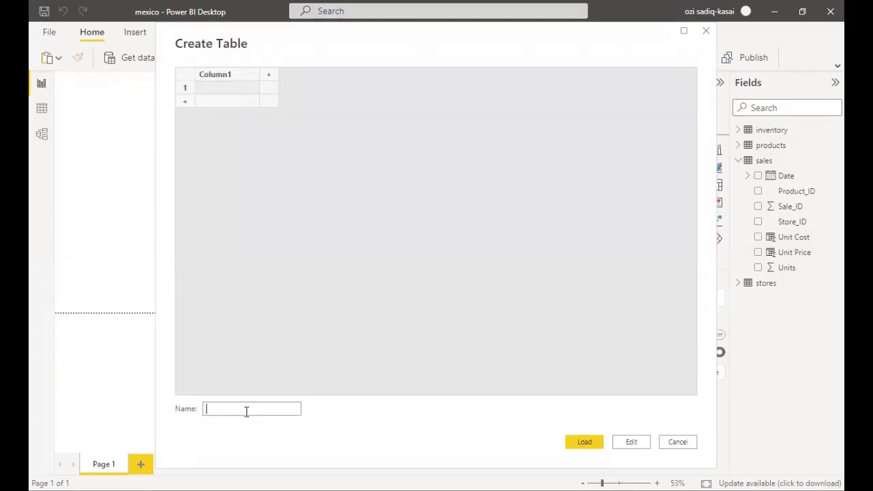
text(Measure)
click(570, 447)
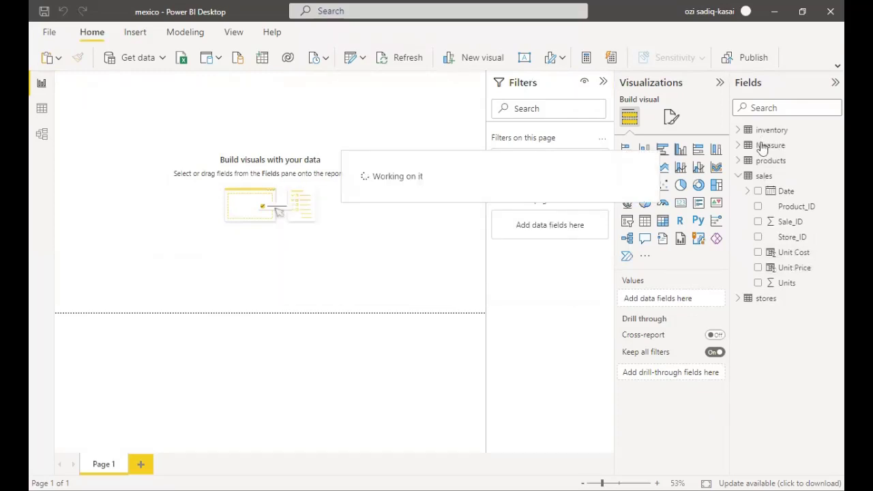
Step: Add a measure named Gross Cost to the Measure table, defined as SUM(sales[Unit Cost])
right_click(763, 146)
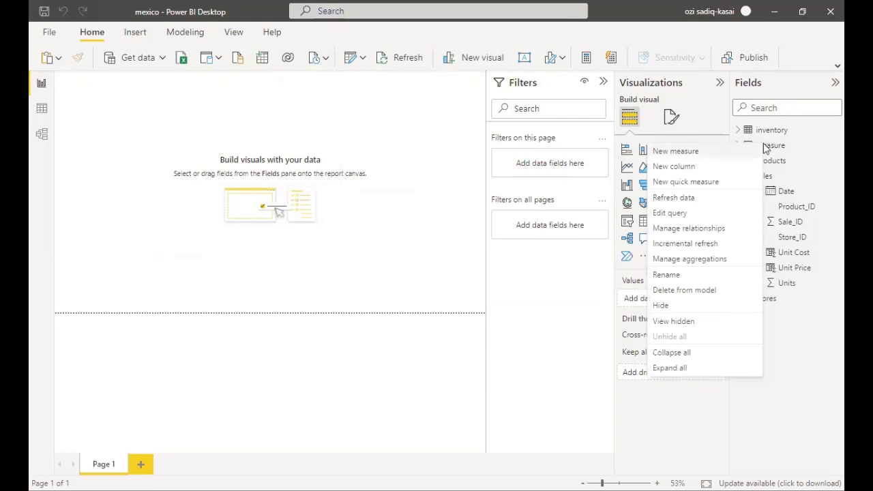
click(756, 151)
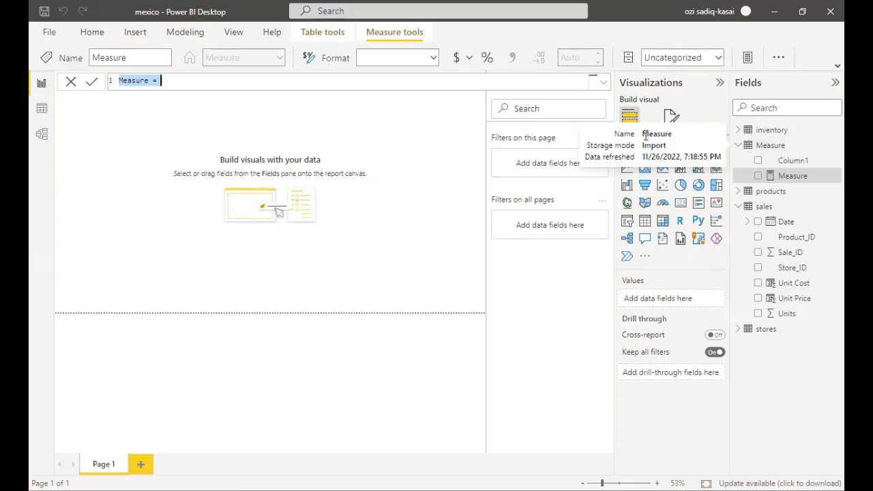
text(Gross)
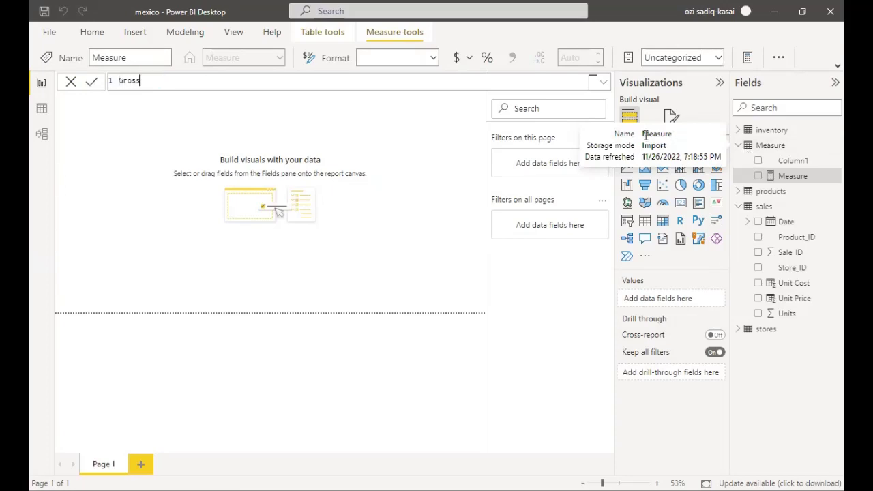
text( Cost = sum)
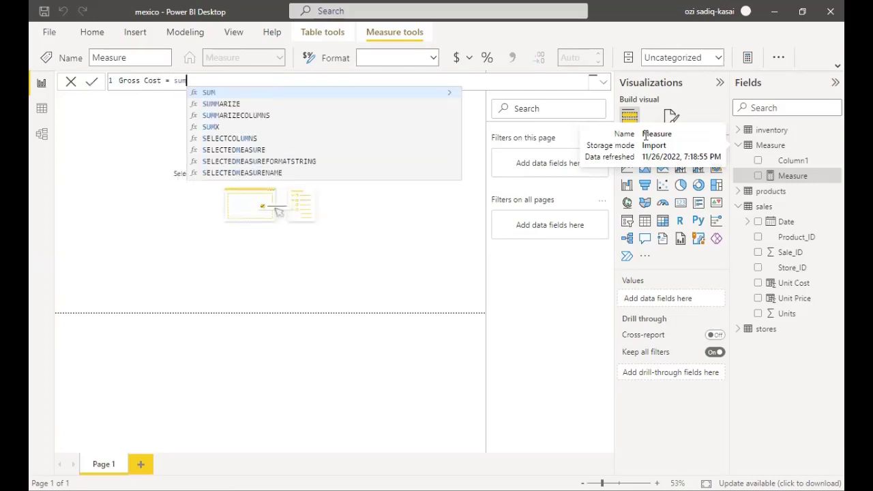
key(Tab)
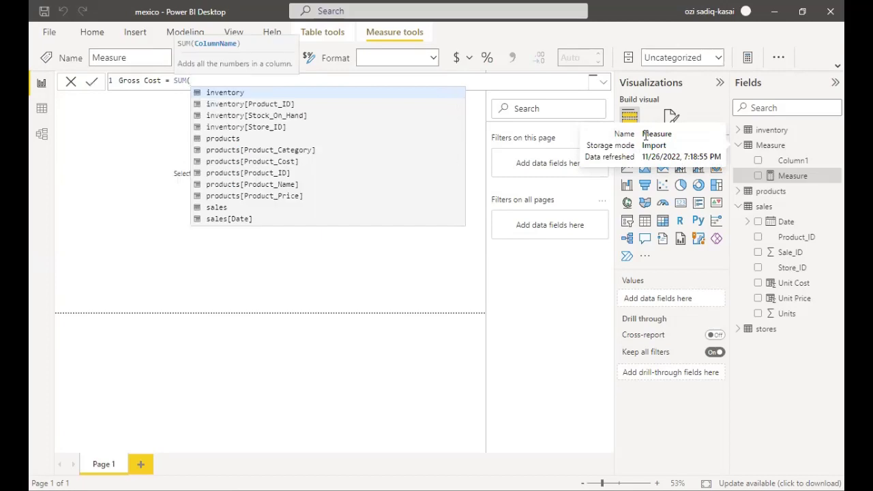
text(sale)
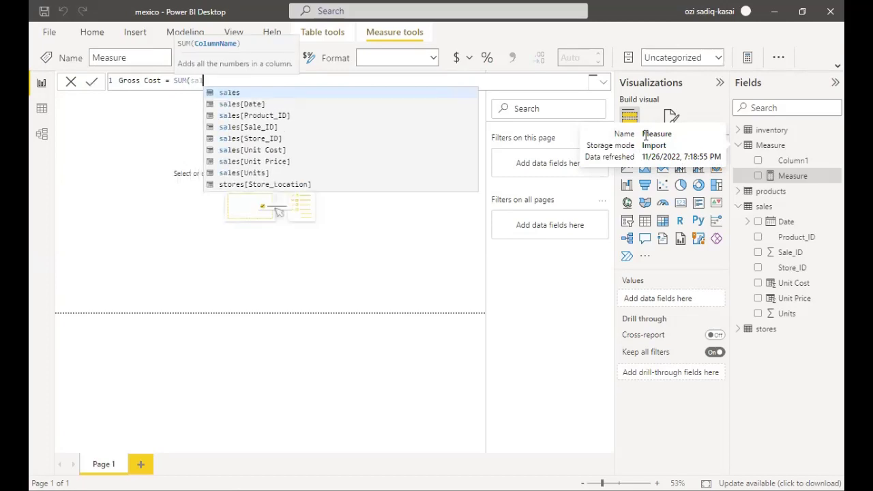
click(272, 149)
text())
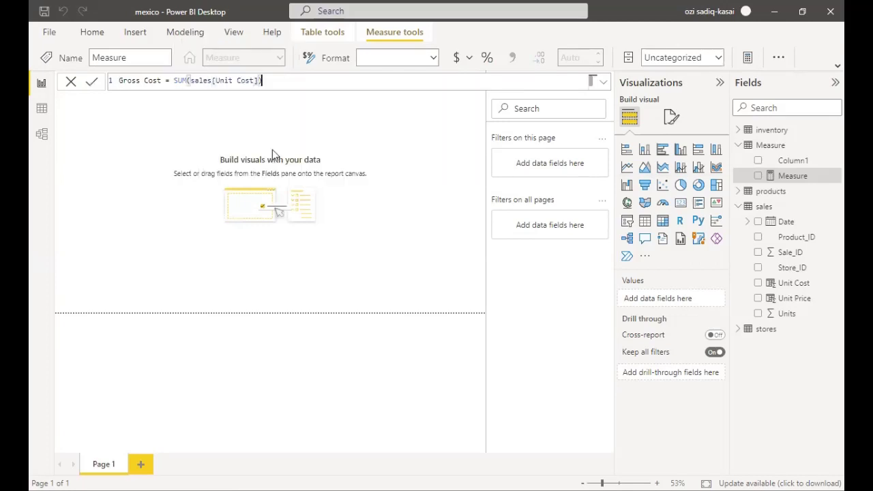
click(92, 82)
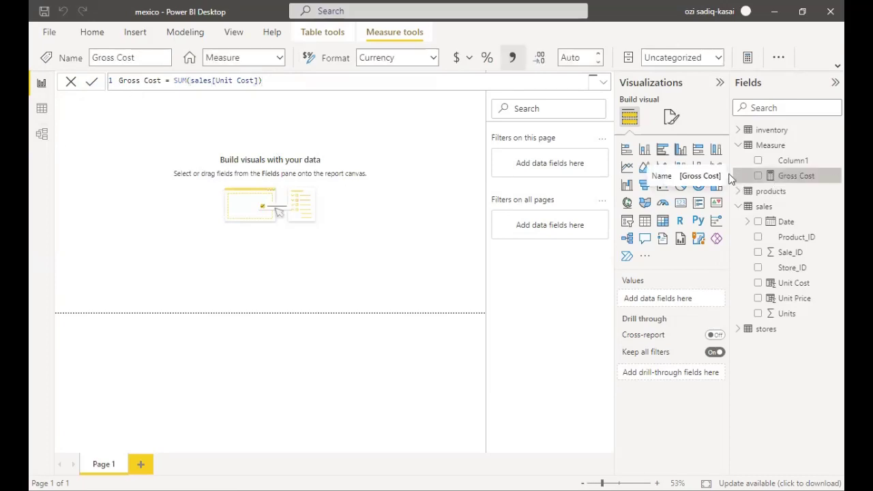
Step: Add a card visual showing the Gross Cost measure to the report page and reduce the card's height
click(680, 204)
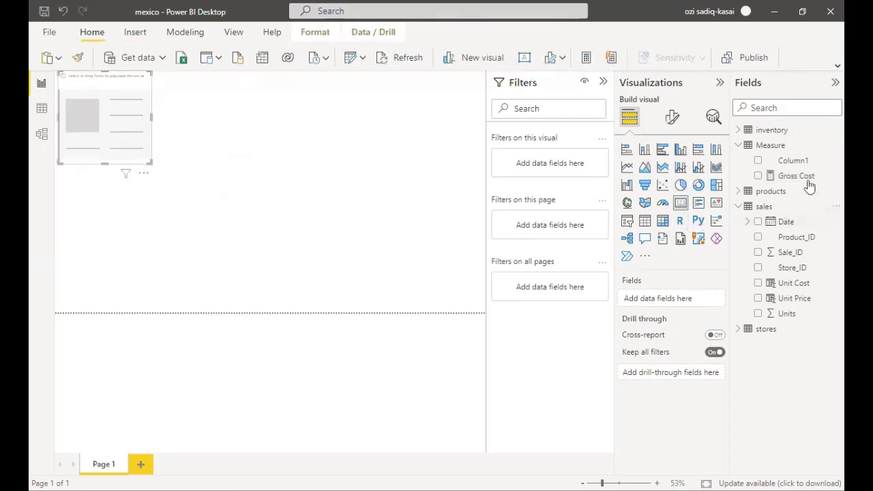
click(758, 177)
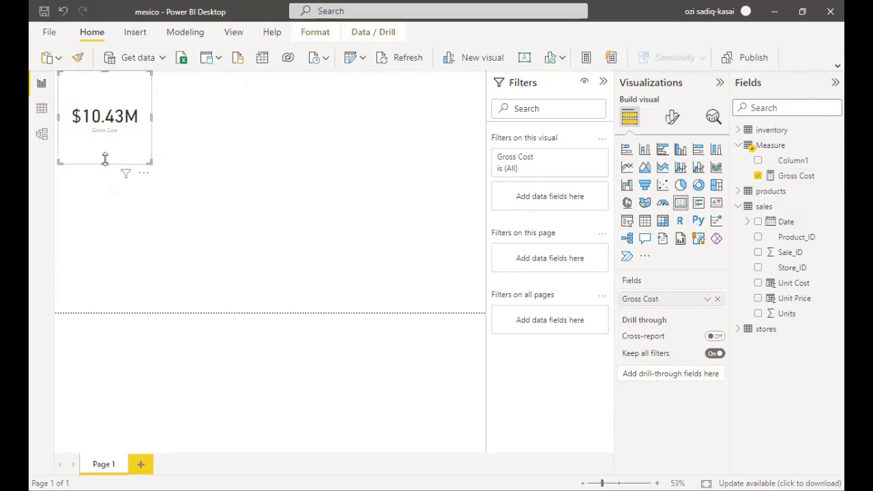
drag(104, 162, 107, 136)
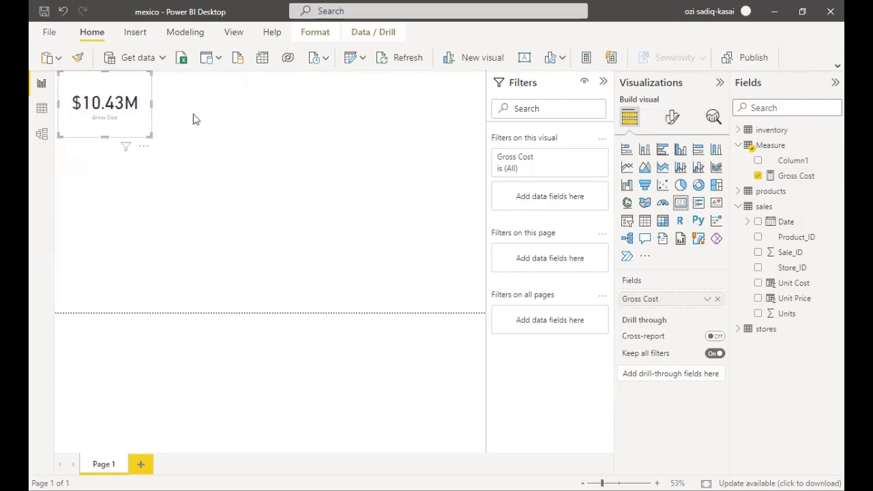
click(392, 176)
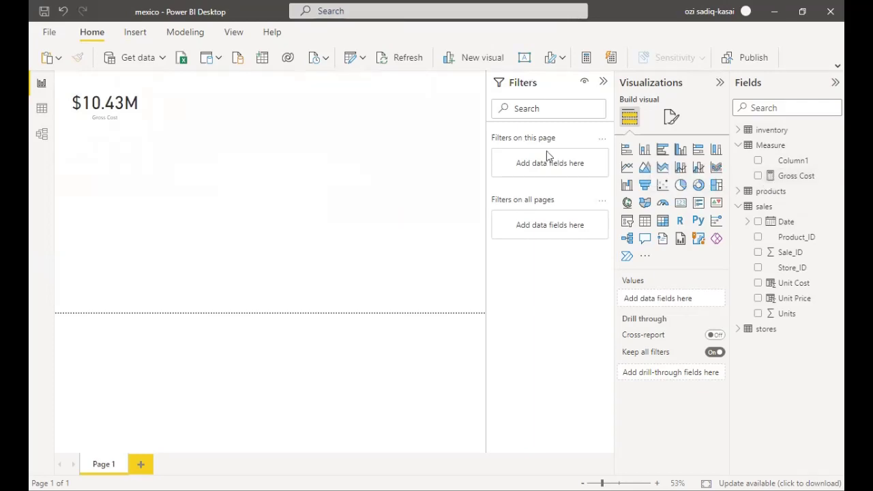
Step: Add a measure named Gross Sales to the Measure table, defined as SUM(sales[Unit Price])
right_click(765, 147)
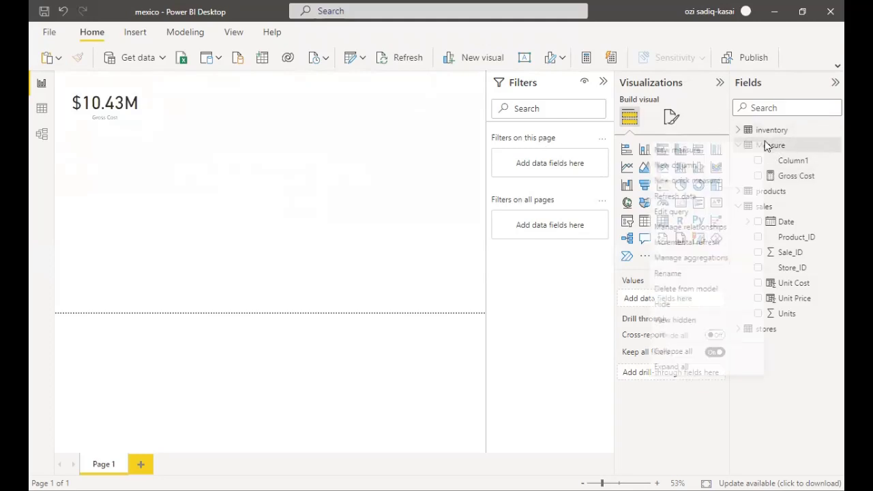
click(722, 156)
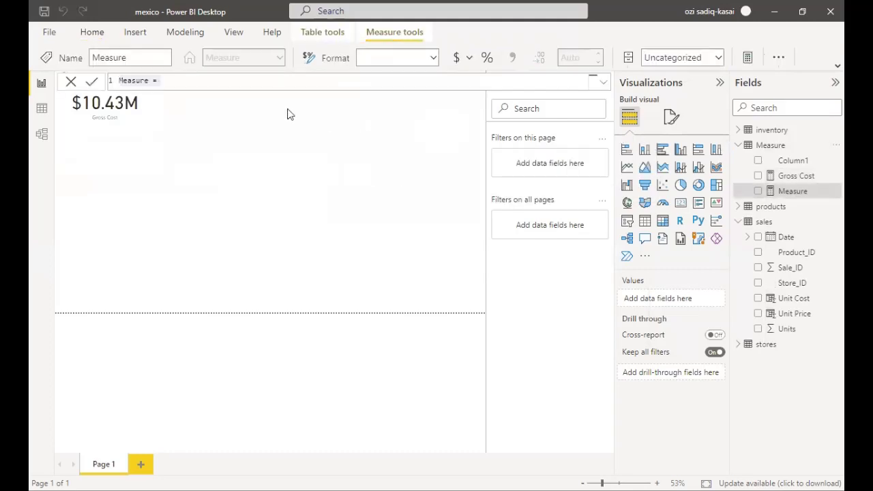
text(Gross Sales )
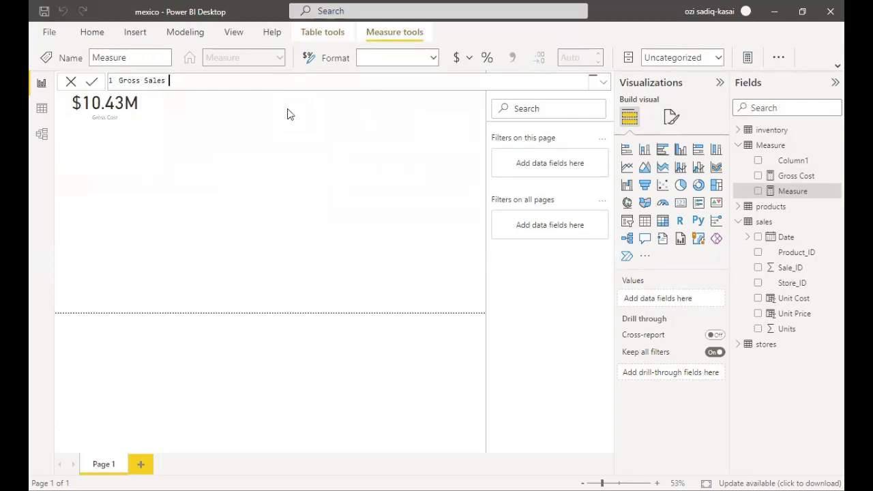
text(= sum)
key(Tab)
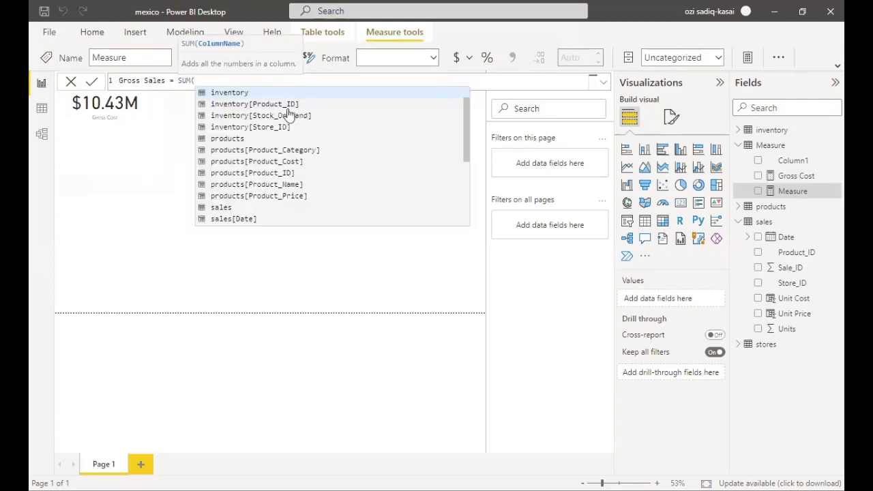
text(sales)
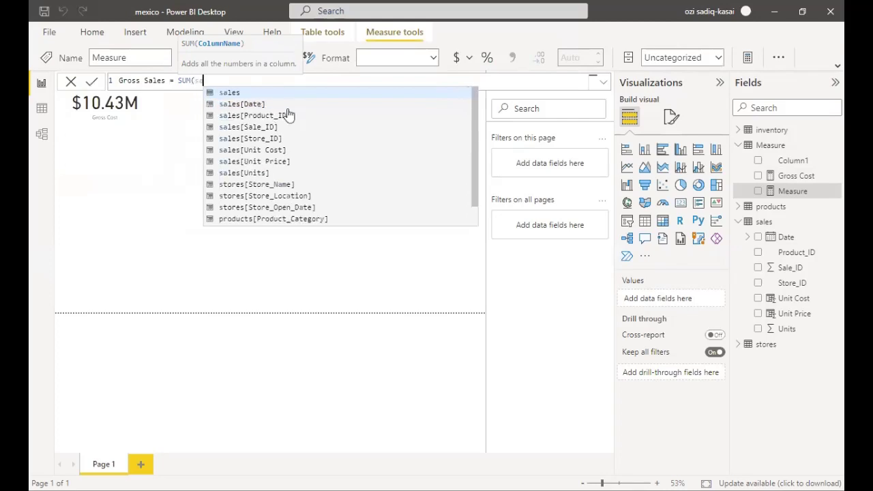
click(285, 162)
text())
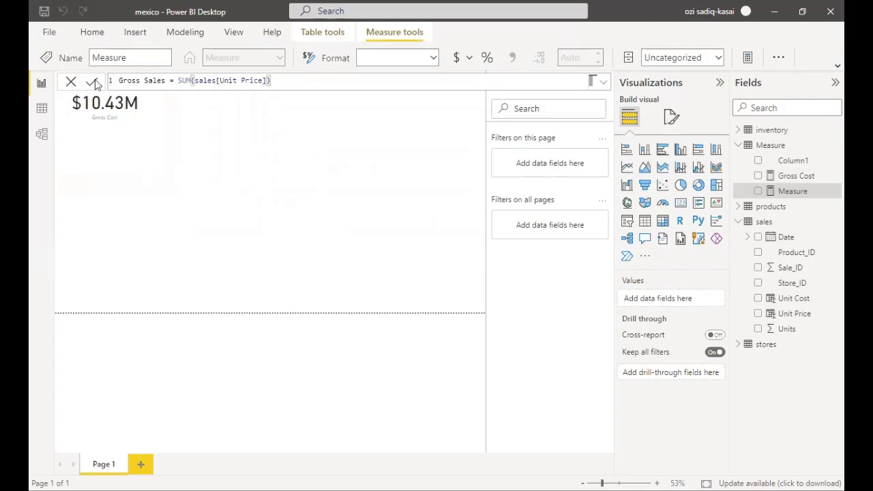
click(92, 82)
Step: Duplicate the Gross Cost card, place the copy beside it and replace its field with the Gross Sales measure
click(122, 113)
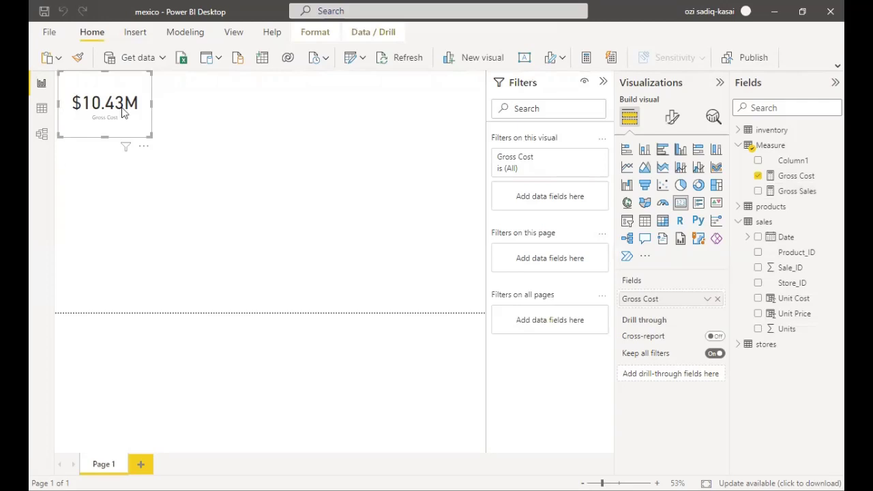
key(ctrl+c)
key(ctrl+v)
drag(123, 113, 220, 113)
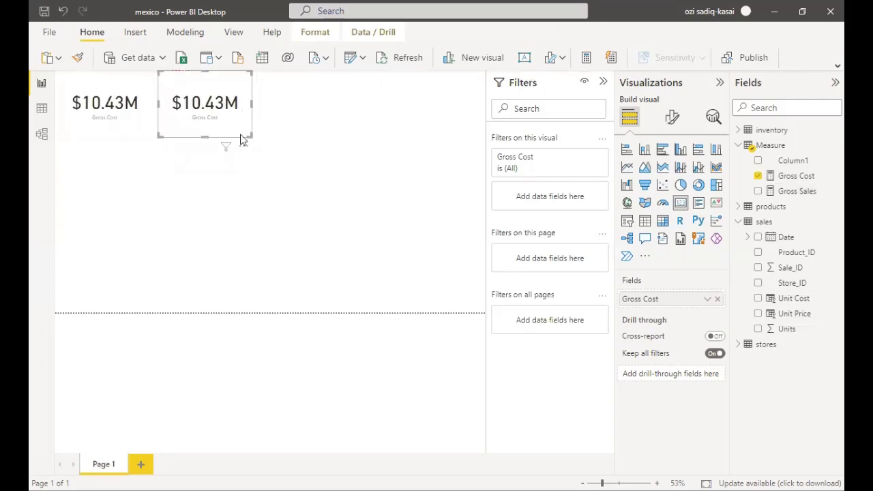
click(718, 299)
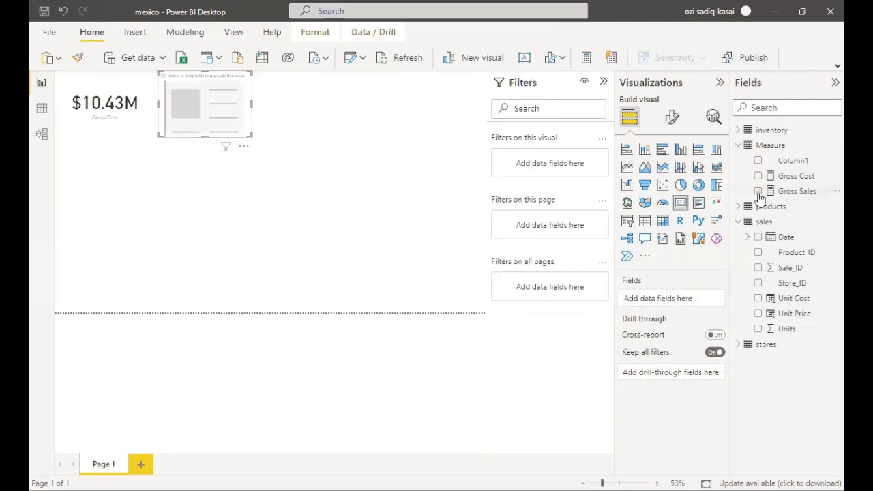
click(758, 192)
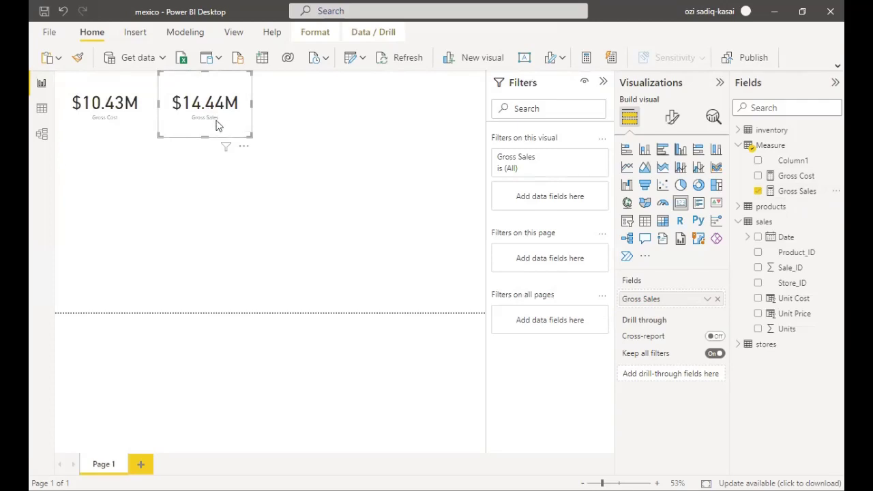
click(308, 108)
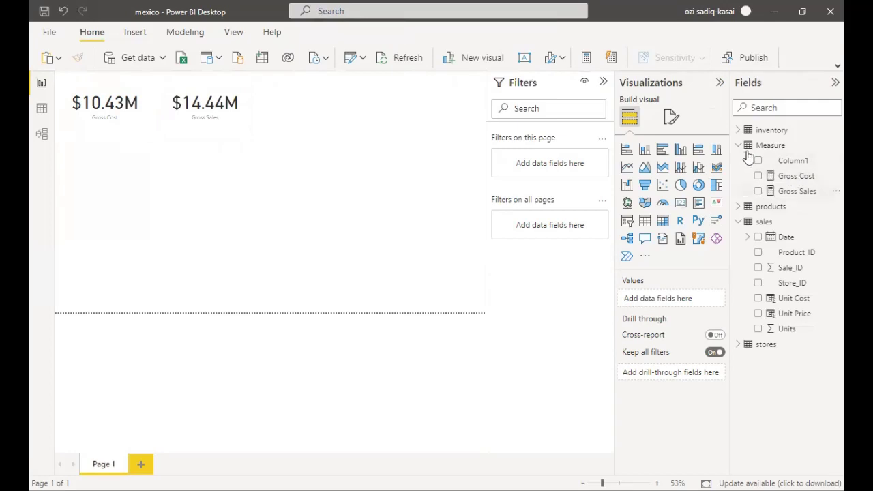
Step: Delete the Column1 column from the Measure table and confirm the deletion
right_click(793, 166)
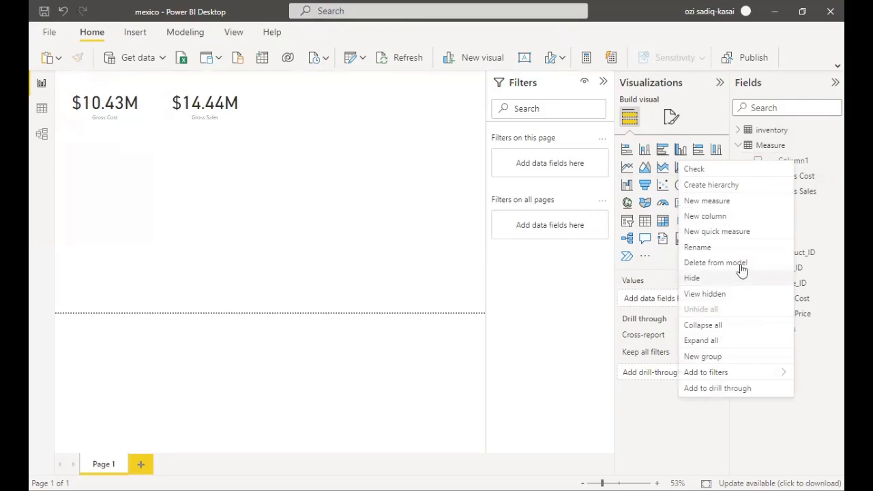
click(715, 263)
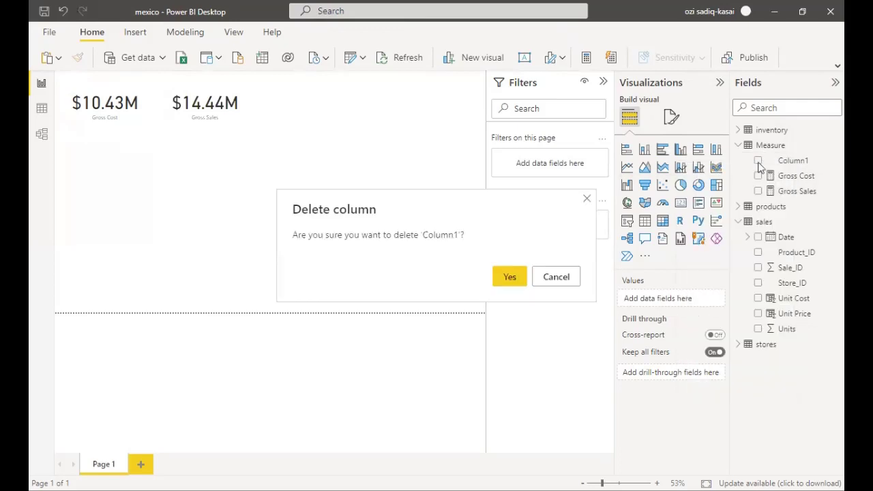
key(Return)
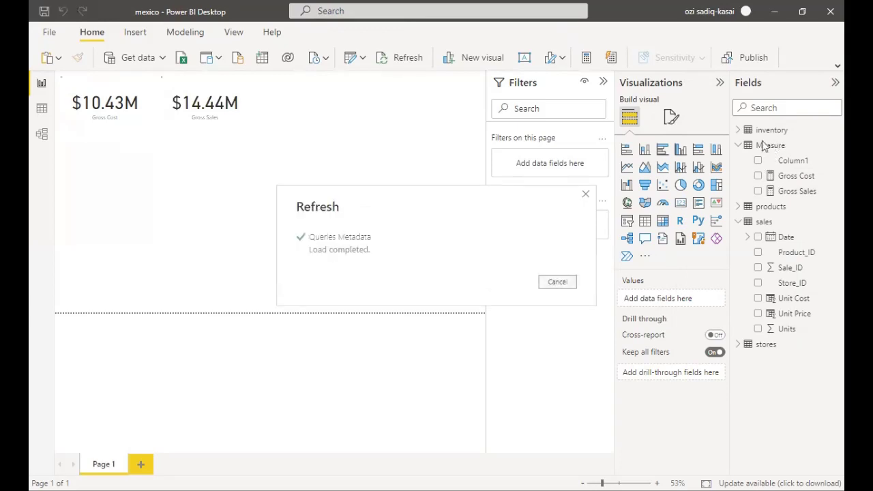
Step: Add a measure named Gross Profit to the Measure table, defined as [Gross Sales] - [Gross Cost]
right_click(763, 130)
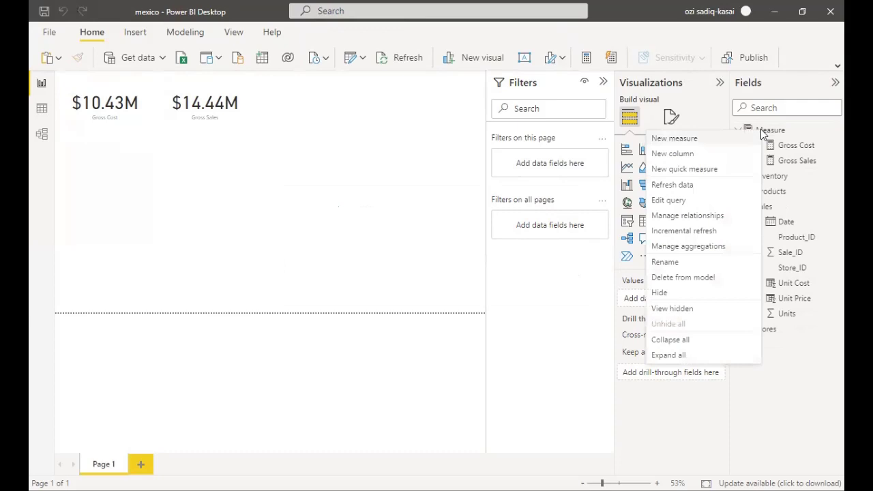
click(723, 138)
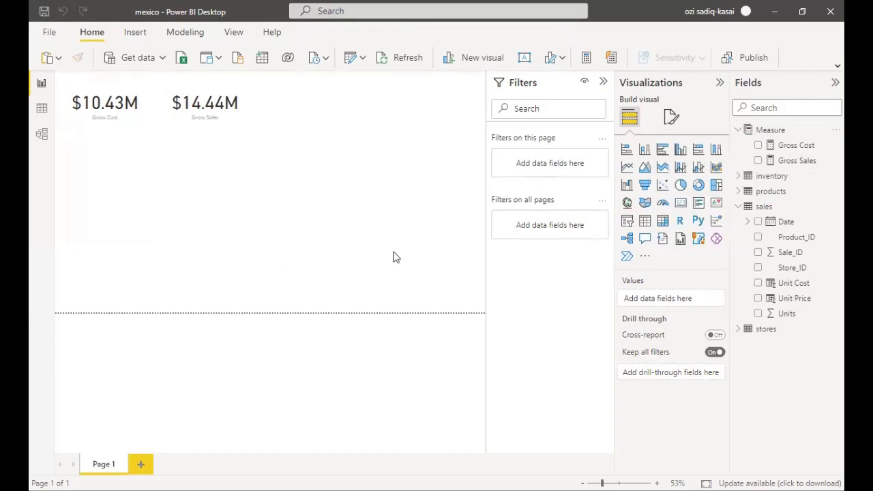
text(M)
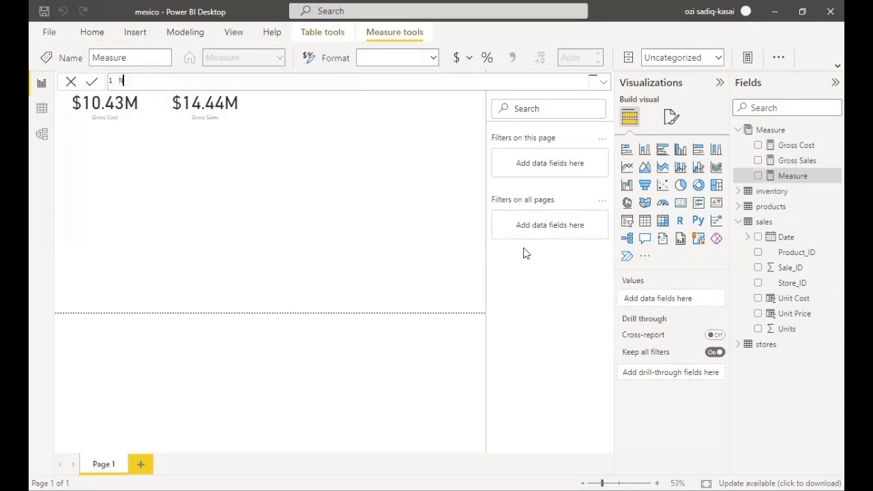
key(BackSpace)
text(Gross Profit = gros)
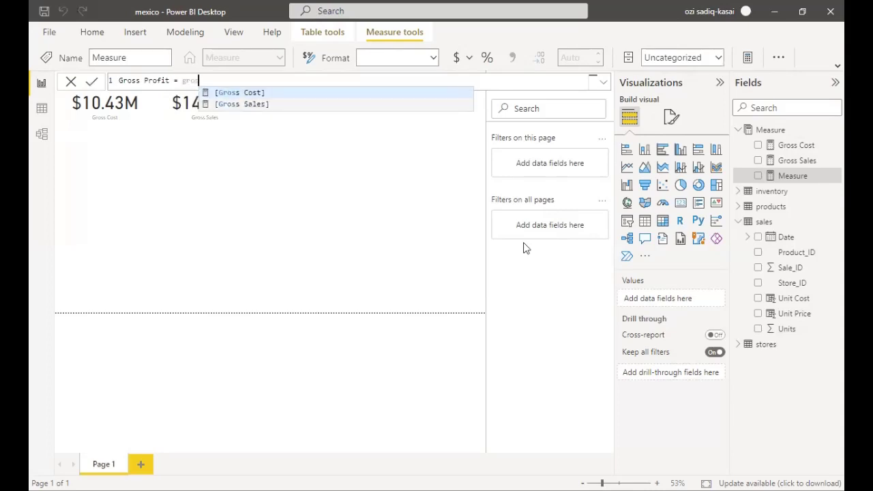
key(Down)
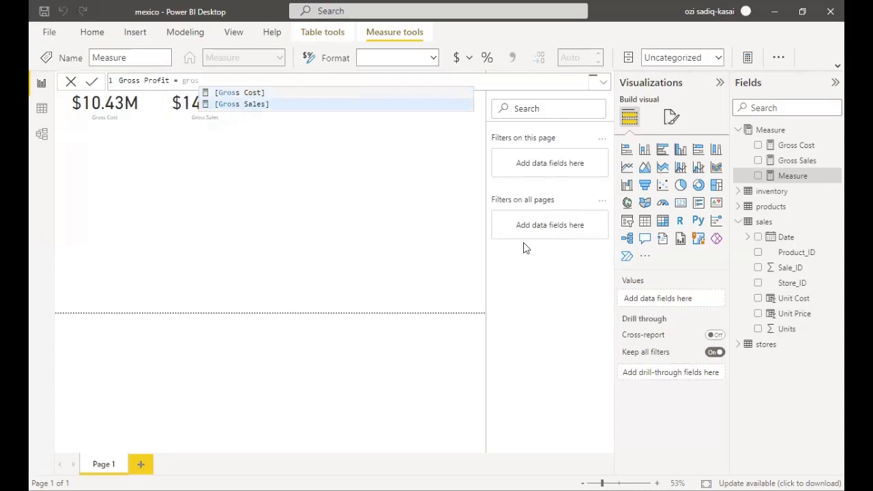
key(Tab)
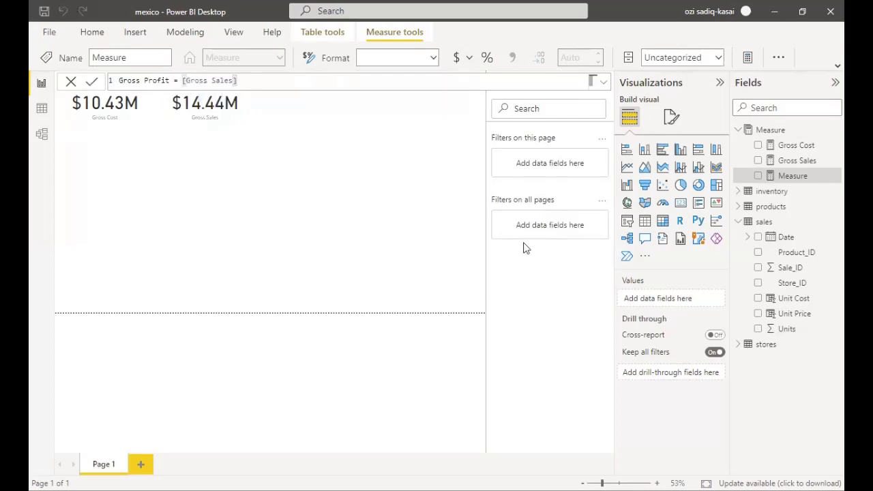
text(-Gross)
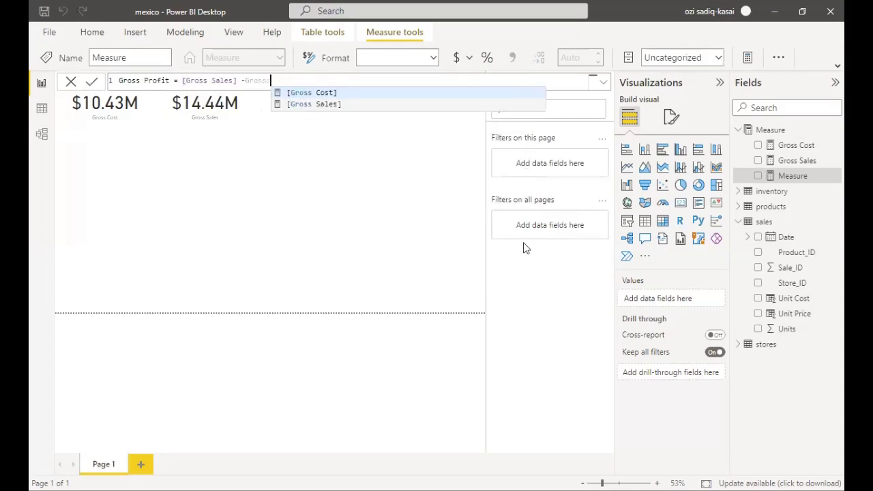
key(Tab)
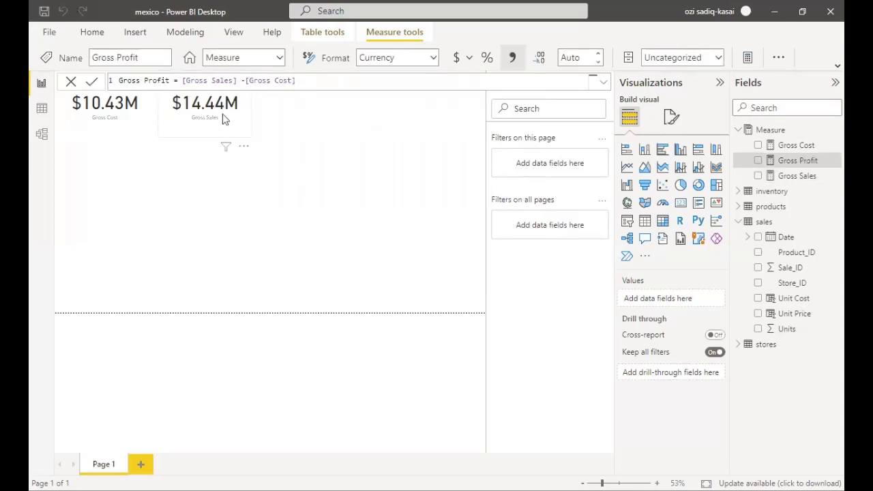
Step: Reposition the Gross Sales card, paste another card beside it and replace the new card's field with Gross Profit
drag(225, 119, 318, 134)
drag(248, 120, 184, 91)
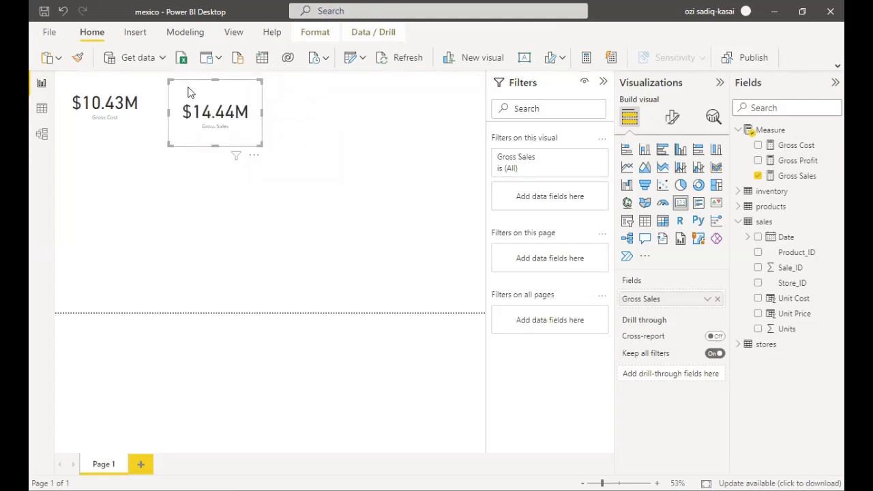
key(ctrl+v)
drag(296, 91, 303, 90)
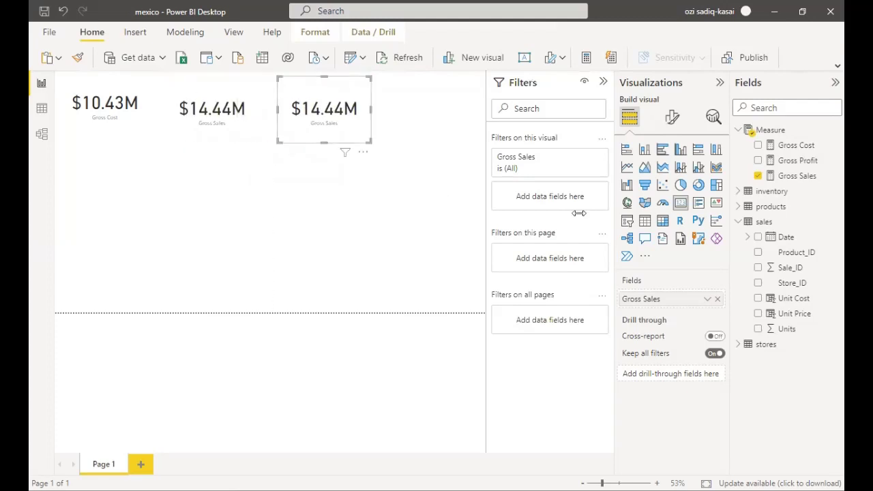
click(716, 299)
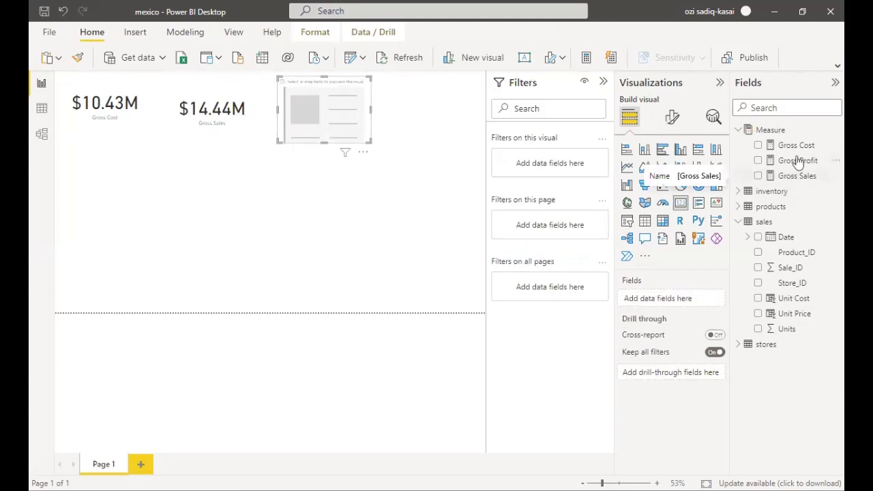
drag(764, 166, 643, 299)
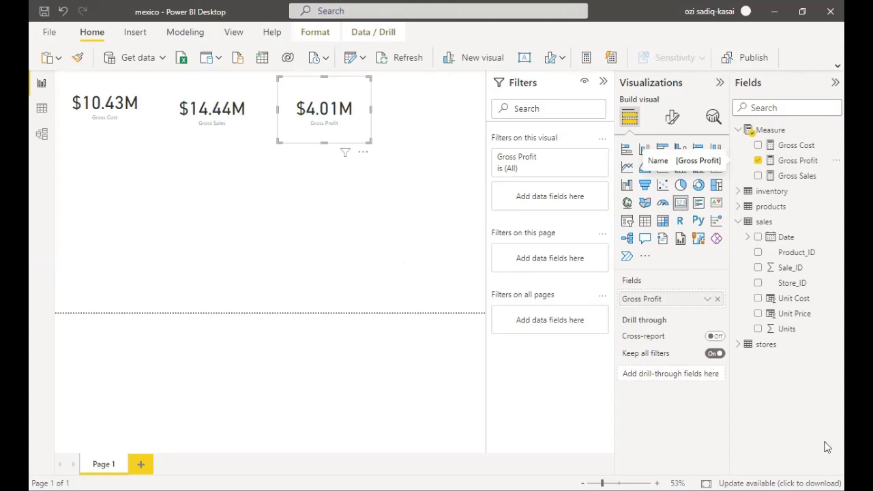
click(753, 133)
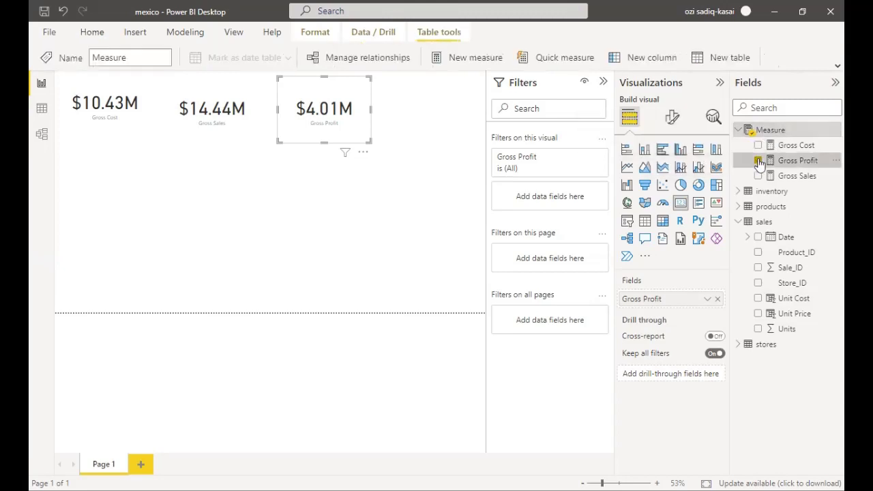
click(758, 161)
right_click(768, 130)
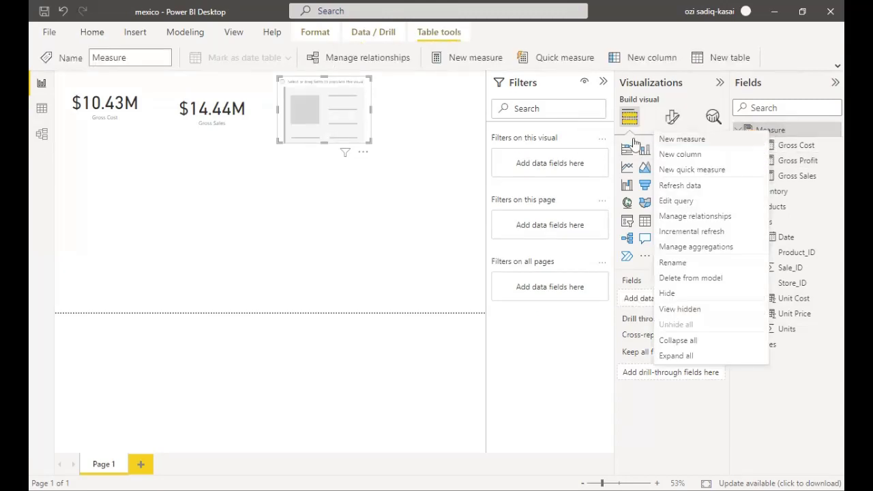
click(60, 12)
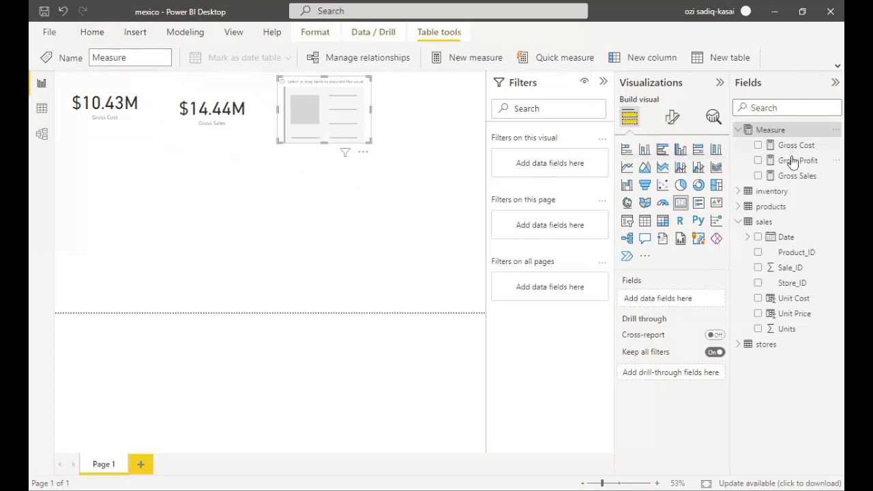
drag(791, 164, 671, 298)
click(406, 107)
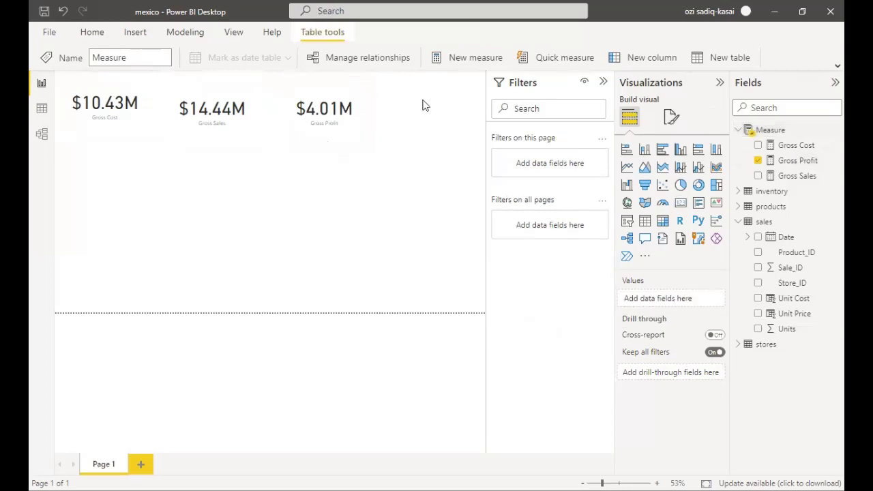
Step: Add a measure named Transaction Count to the Measure table, defined as DISTINCTCOUNTNOBLANK(sales[Sale_ID])
right_click(773, 131)
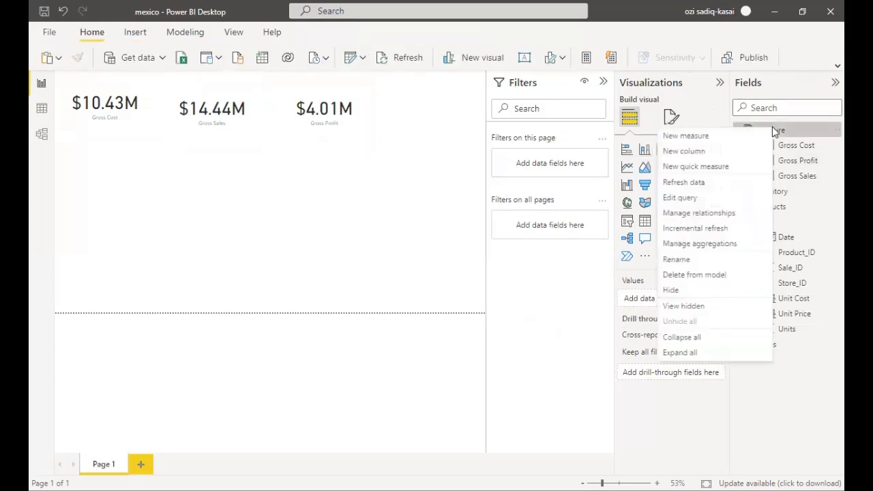
key(Escape)
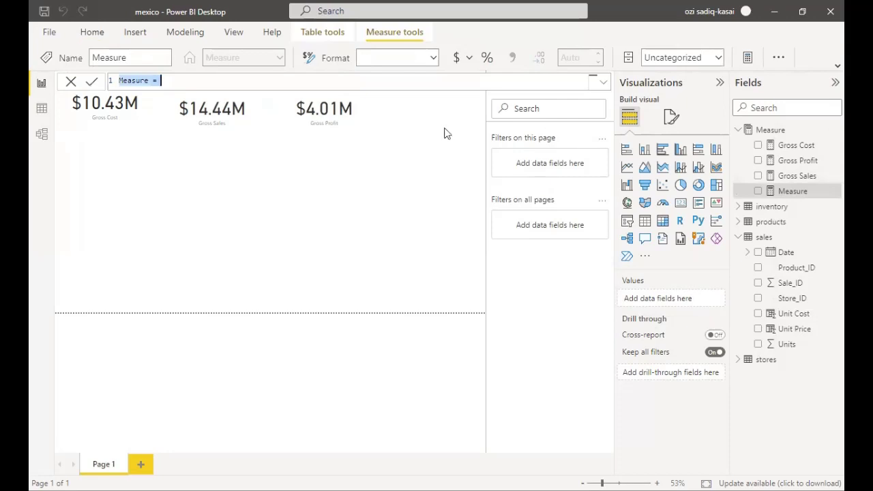
key(BackSpace)
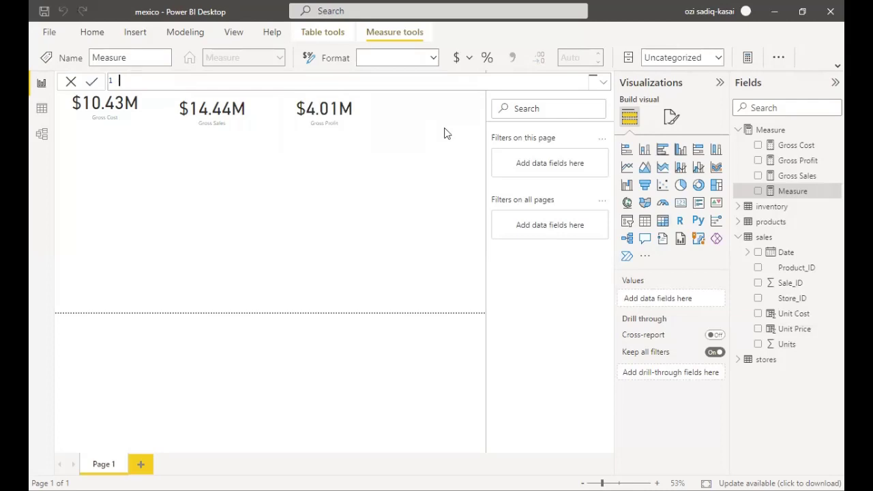
text(Transaction C ount = dit)
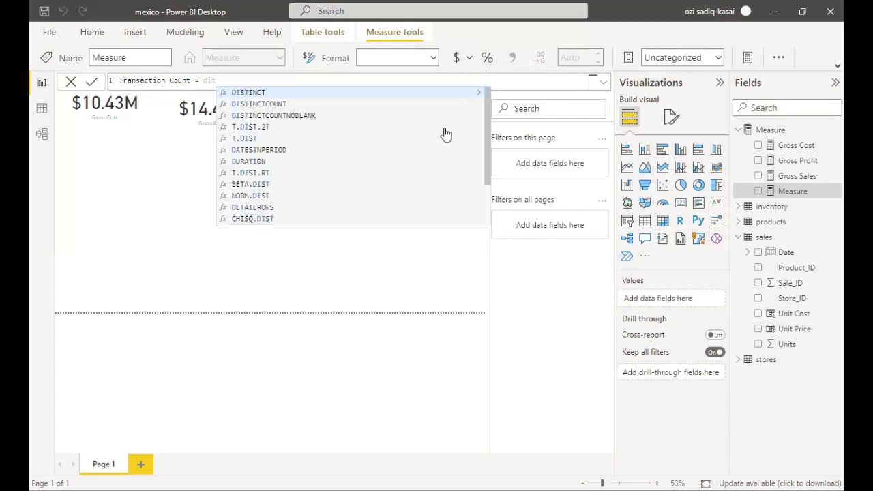
key(Down)
key(Down)
key(Tab)
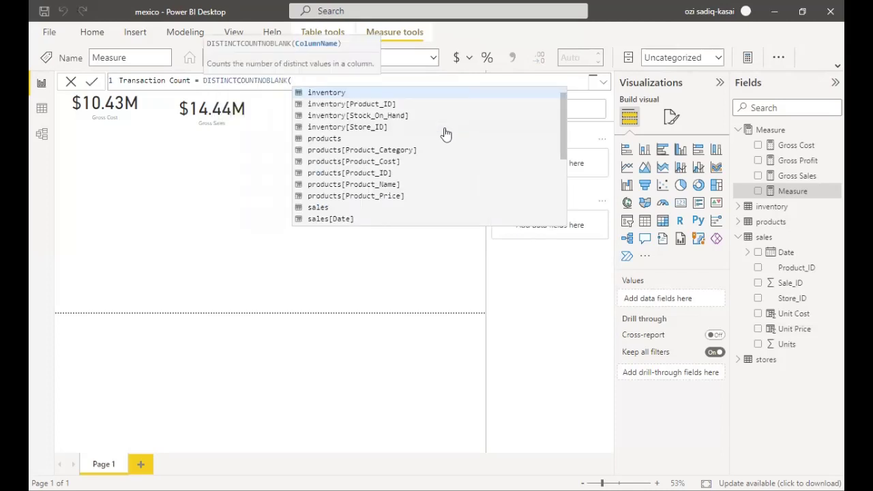
text(sale)
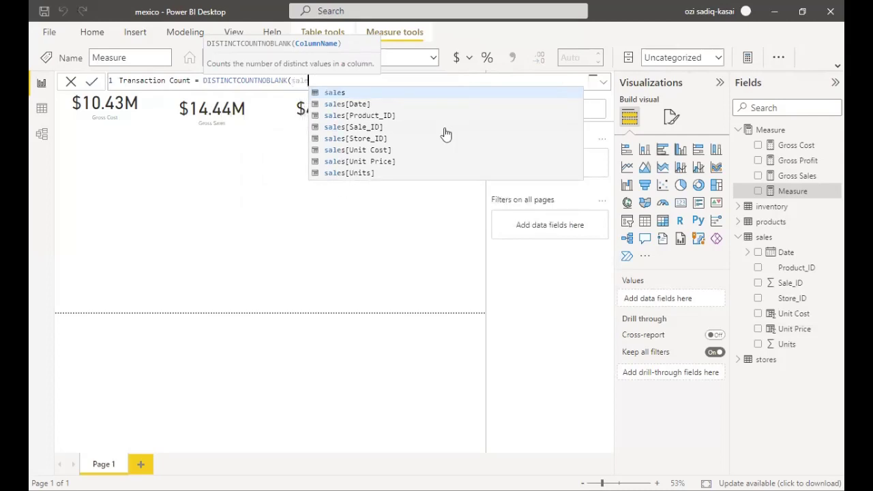
key(Down)
key(Down)
key(Down)
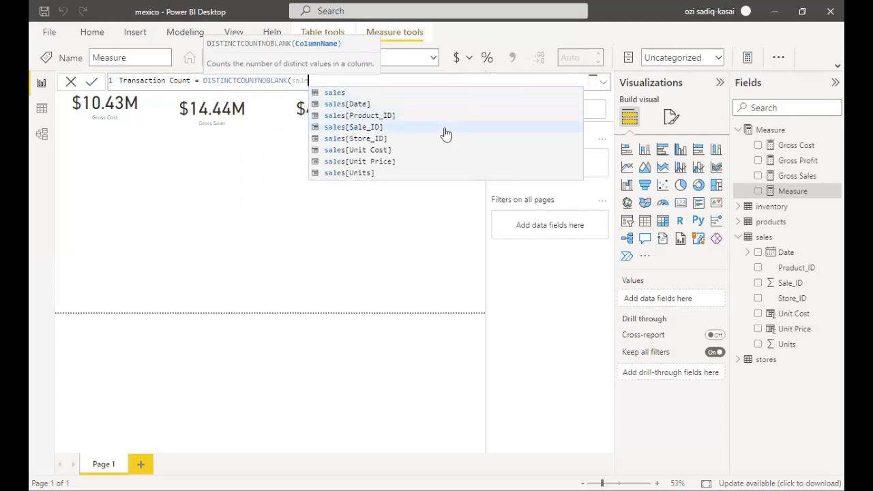
key(Tab)
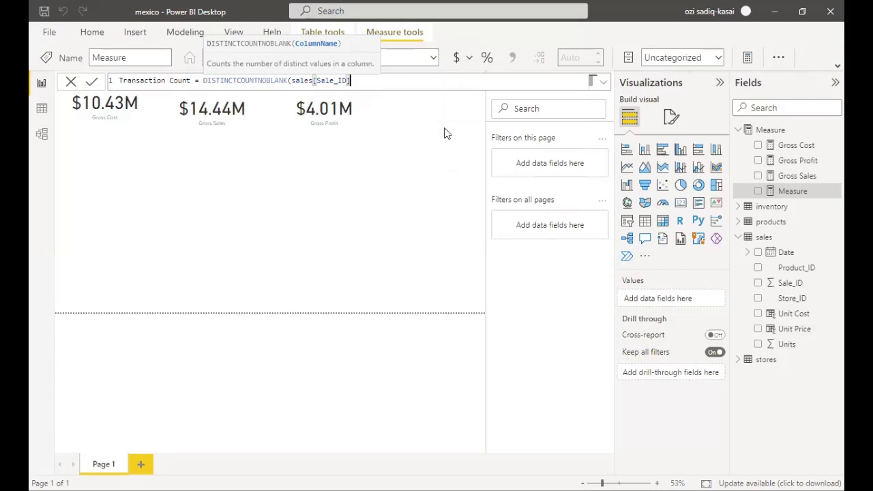
text())
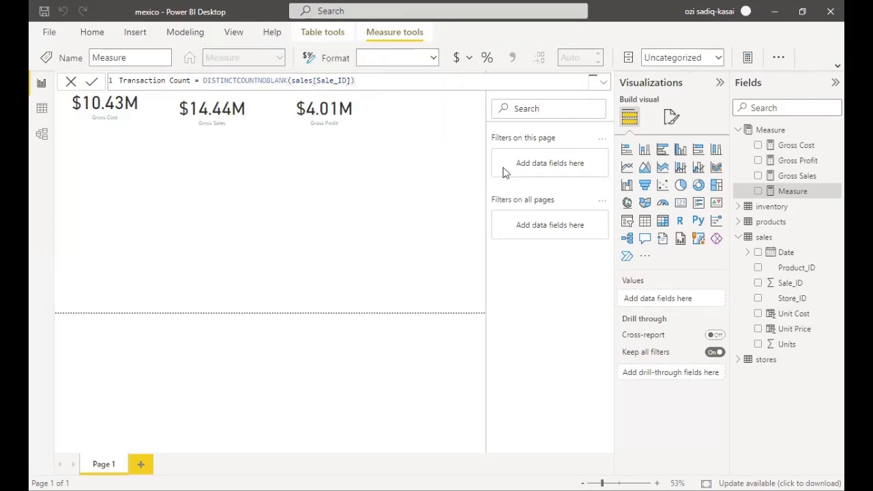
key(Return)
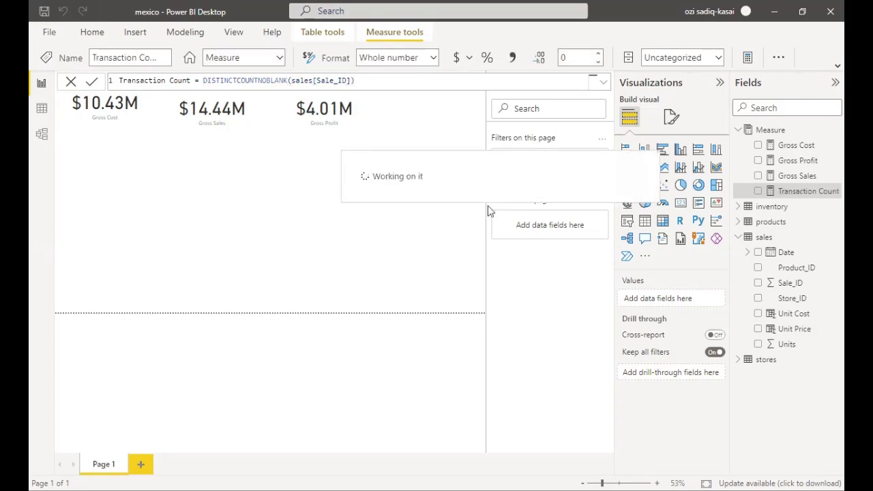
double_click(418, 127)
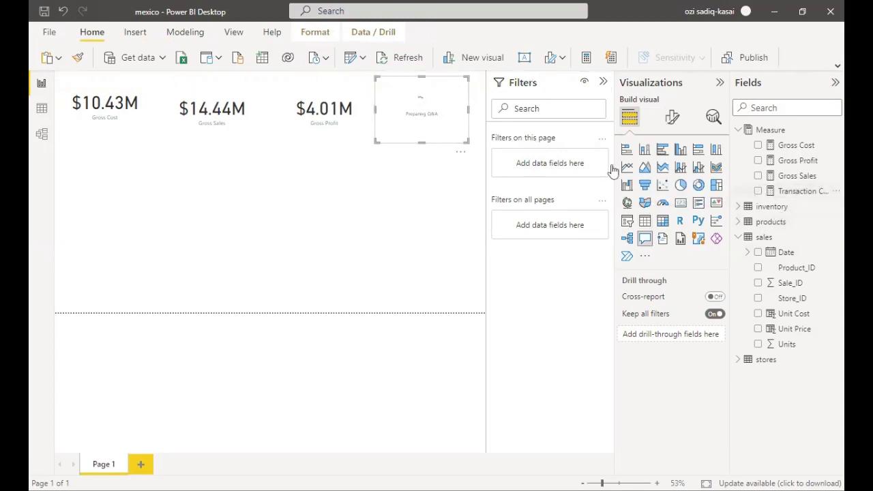
right_click(447, 121)
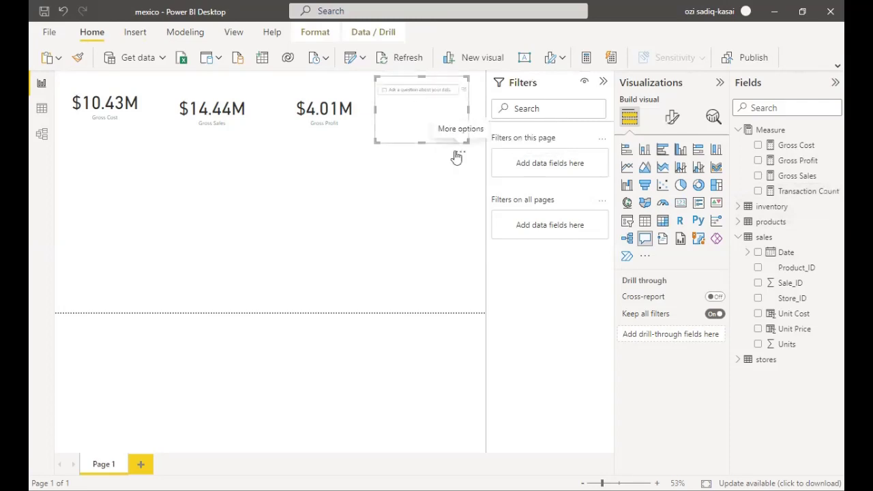
right_click(455, 155)
click(432, 177)
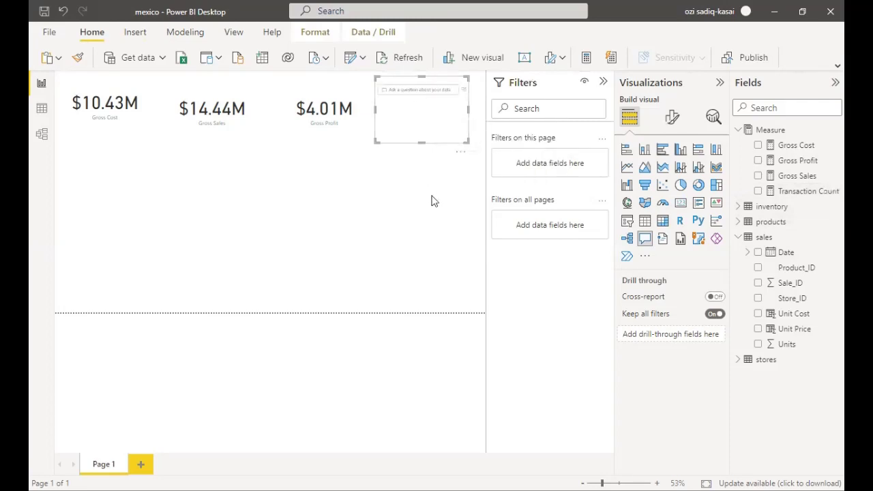
right_click(463, 159)
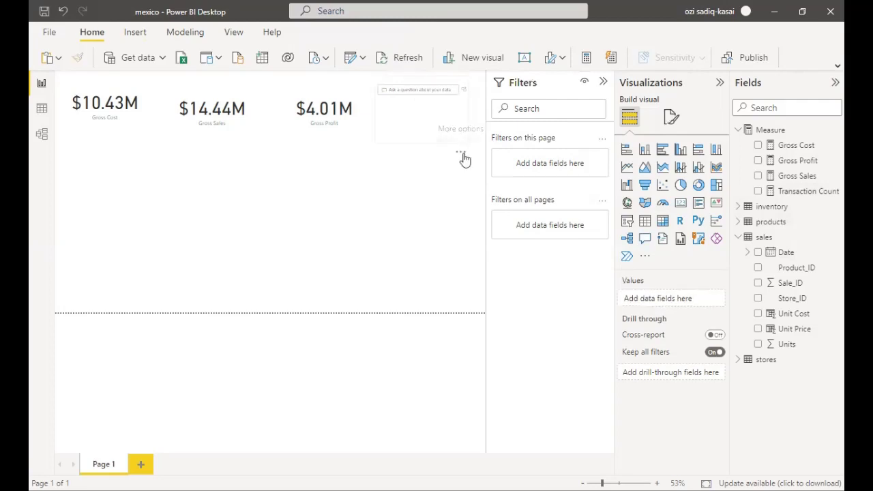
click(478, 168)
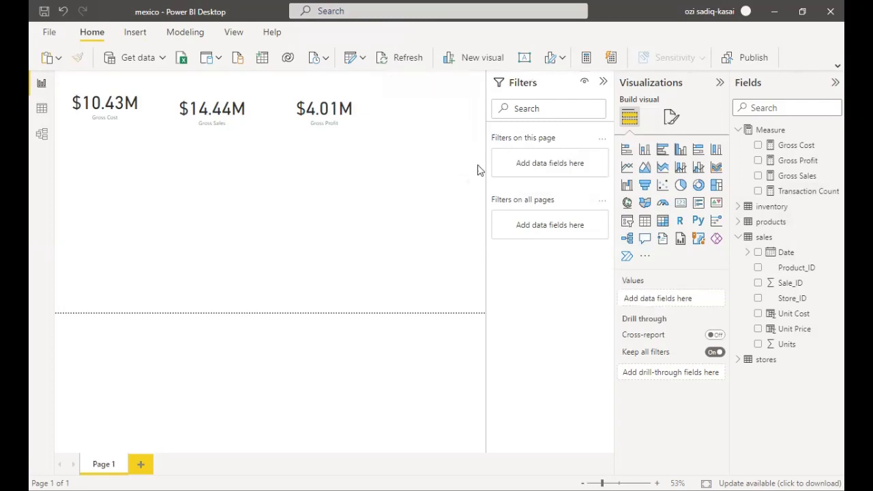
Step: Add a new card visual below the Gross Cost card and fill it with the Transaction Count measure
click(680, 203)
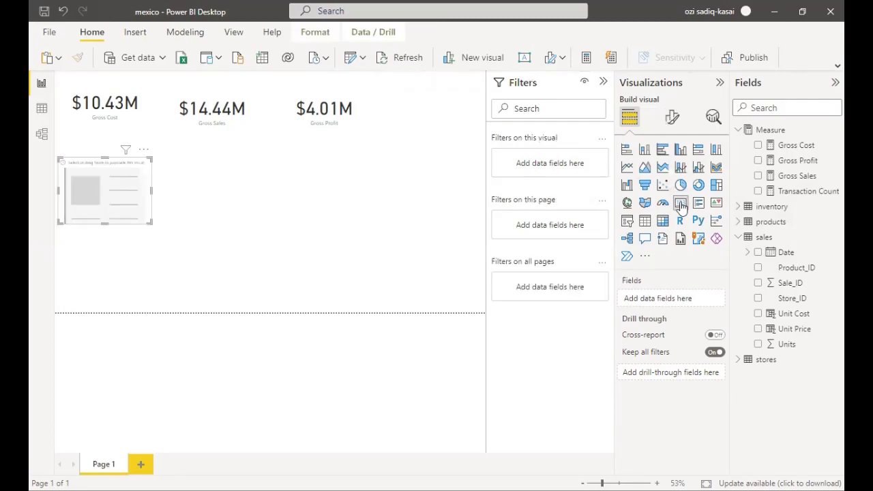
click(757, 191)
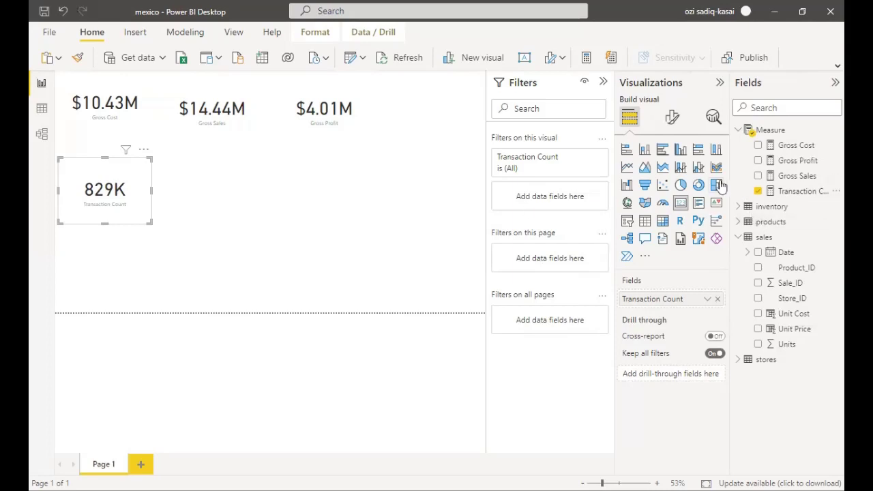
drag(637, 302, 255, 238)
right_click(127, 182)
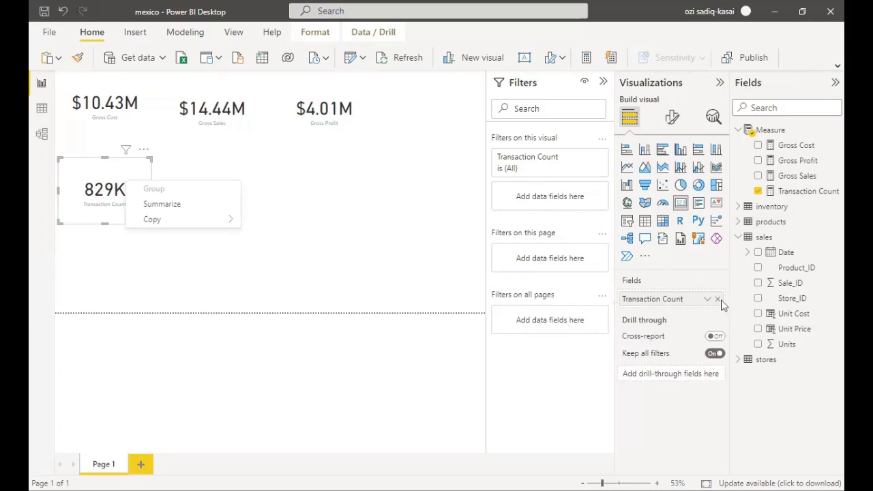
Step: Add a measure named ATV to the Measure table, defined as [Gross Sales]/[Transaction Count]
right_click(774, 130)
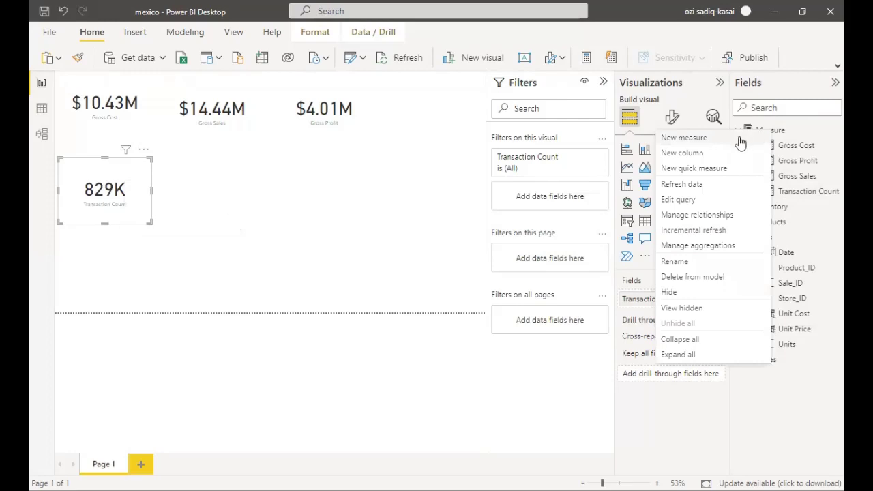
key(Escape)
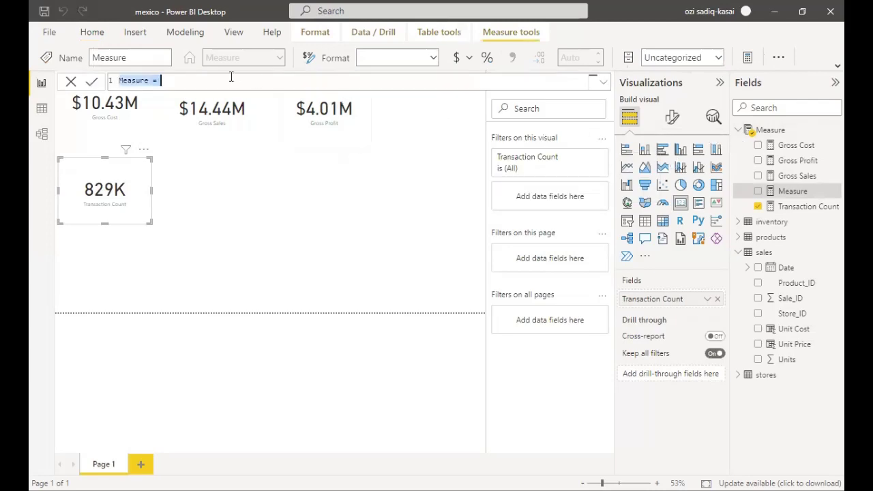
key(BackSpace)
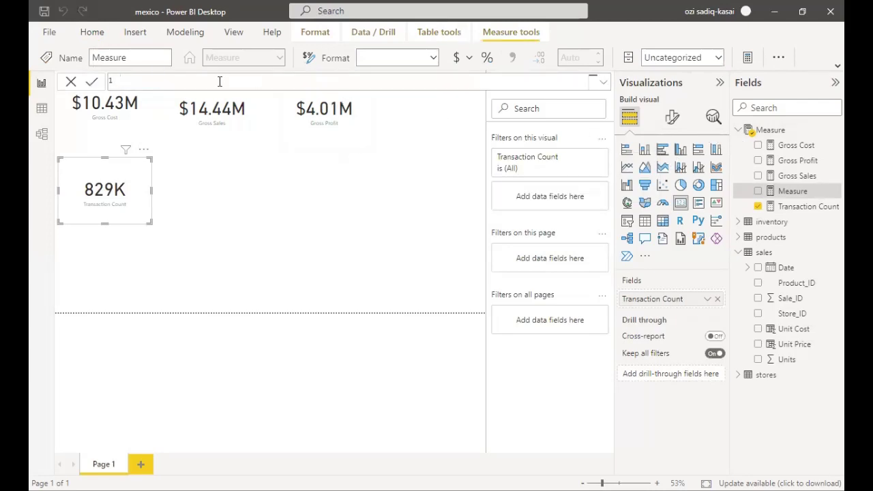
key(BackSpace)
text(A)
text(V)
text(E)
text( =)
text(GROSS)
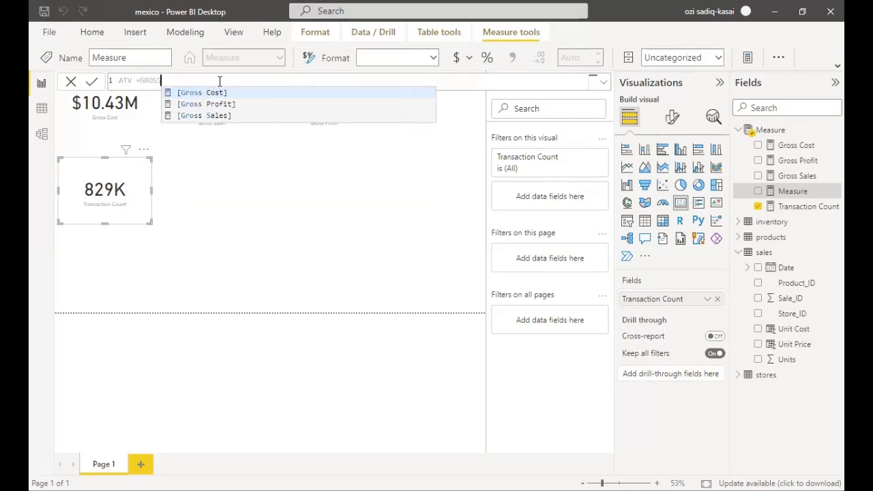
key(Down)
key(Down)
key(Tab)
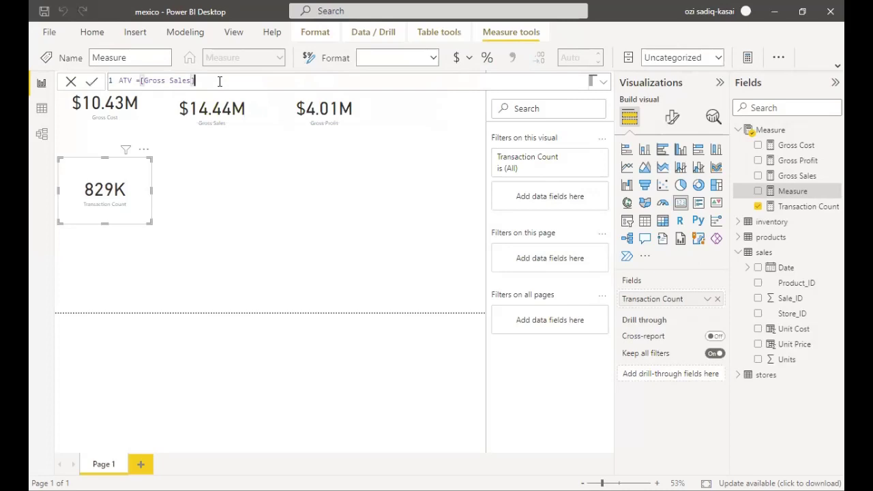
text(/[TR)
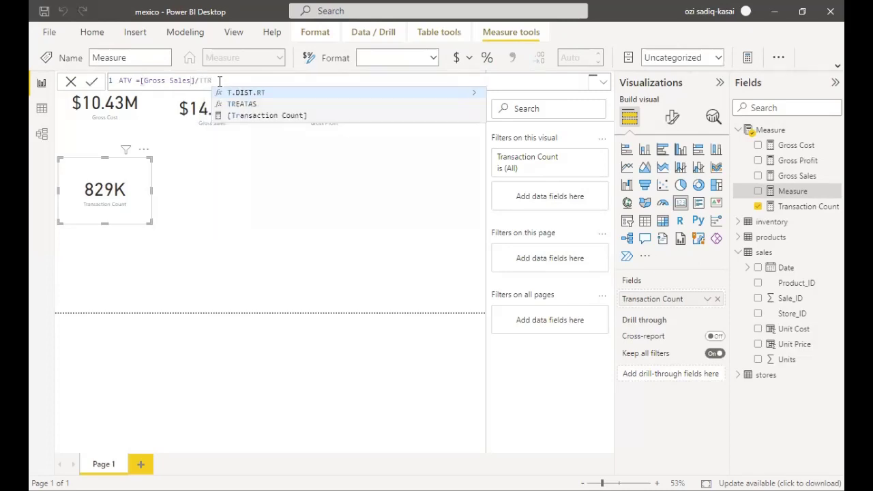
key(BackSpace)
key(BackSpace)
text(R)
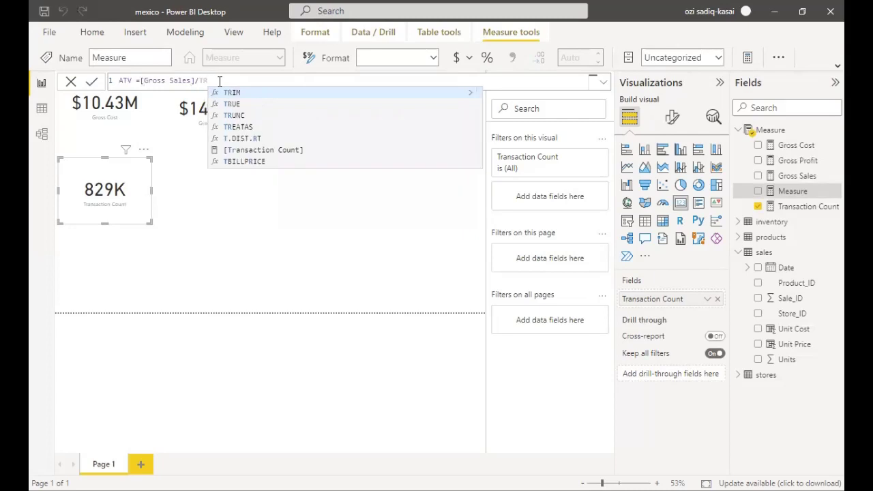
text(a)
key(Tab)
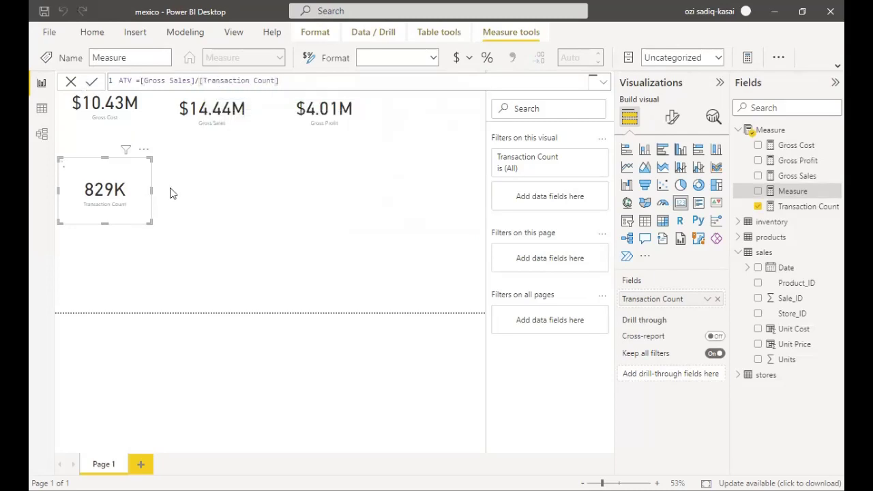
key(Return)
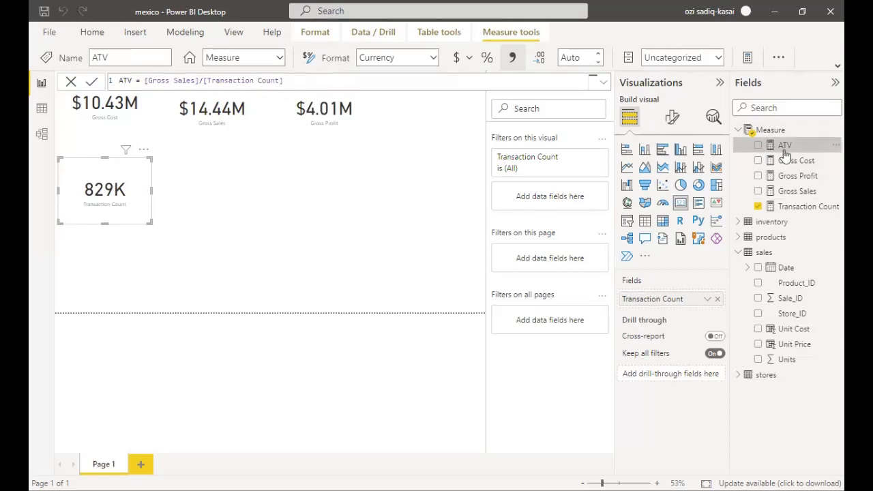
Step: Replace the Transaction Count field in the lower card with the ATV measure and deselect the card
click(716, 300)
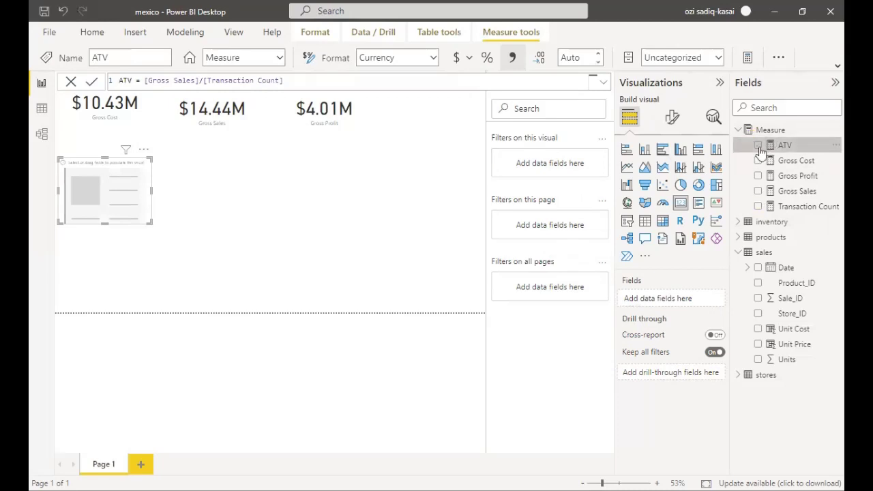
click(759, 146)
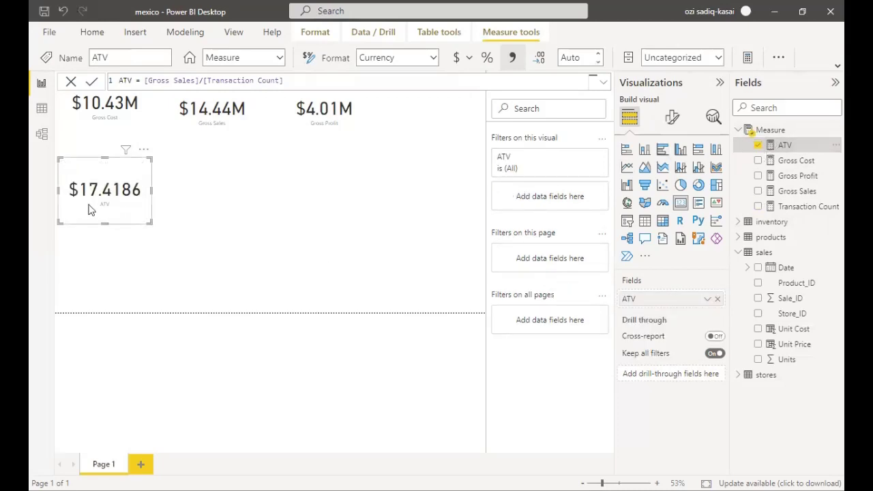
click(154, 195)
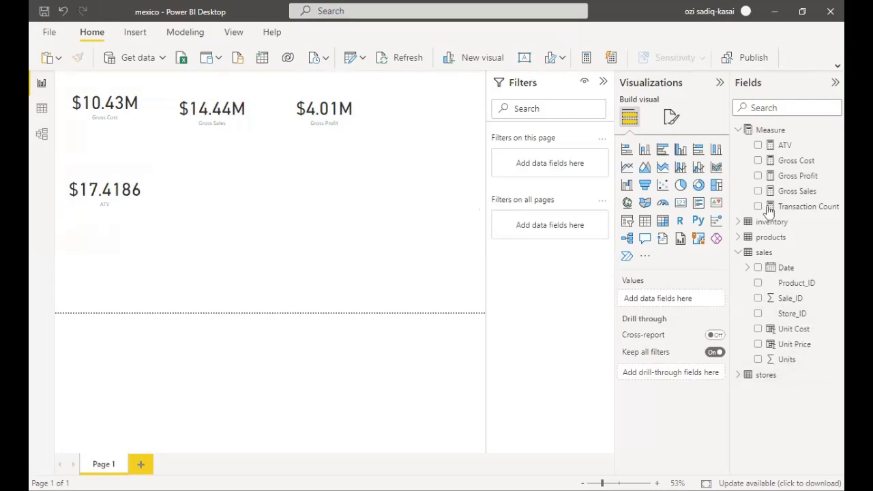
Step: Add a measure named Store Count to the Measure table, defined as DISTINCTCOUNTNOBLANK(stores[Store_ID])
right_click(743, 131)
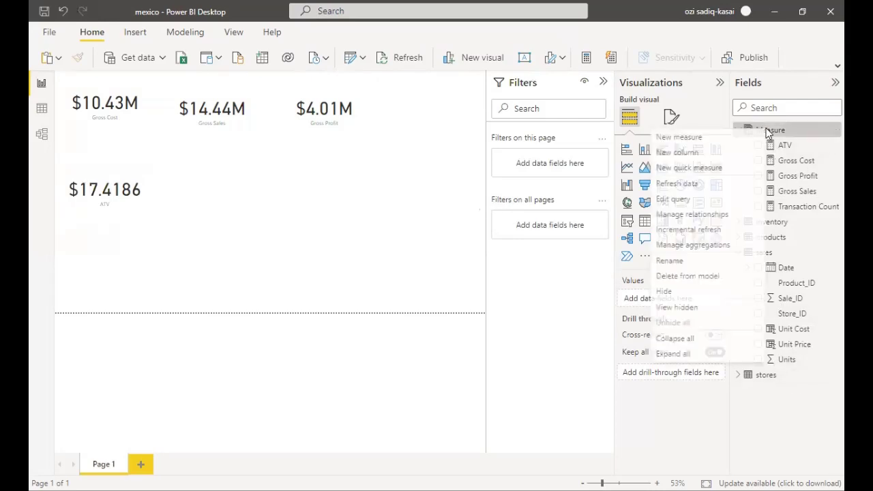
click(741, 135)
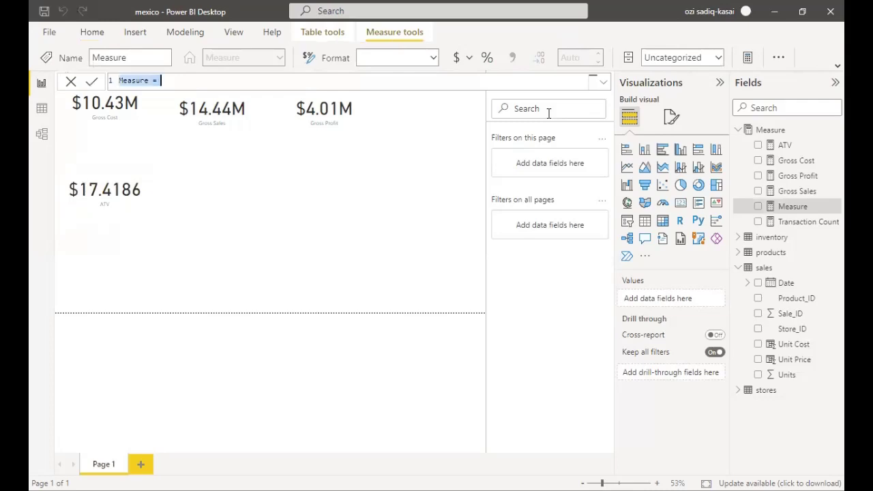
text(s)
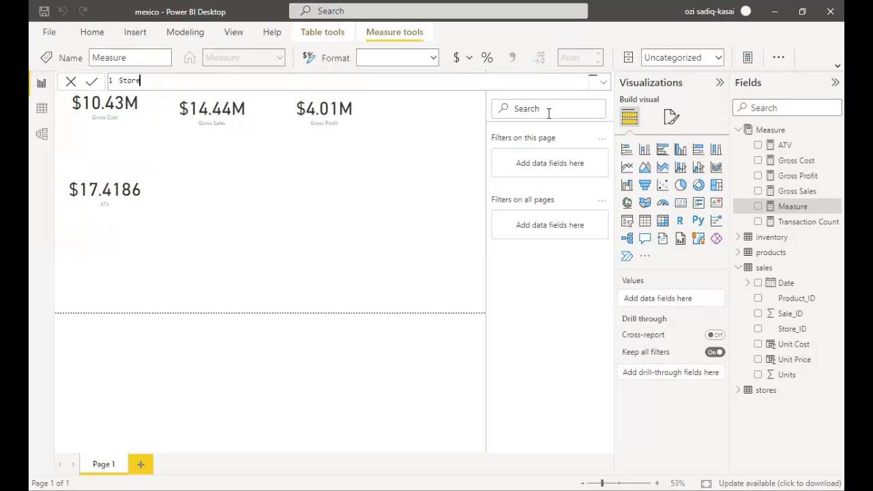
text(tore Count = dist)
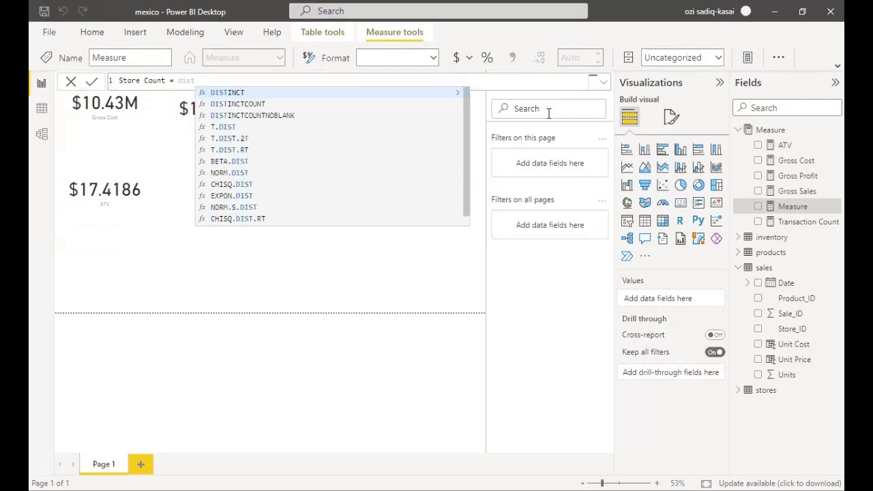
key(Down)
key(Down)
key(Down)
key(Down)
key(Up)
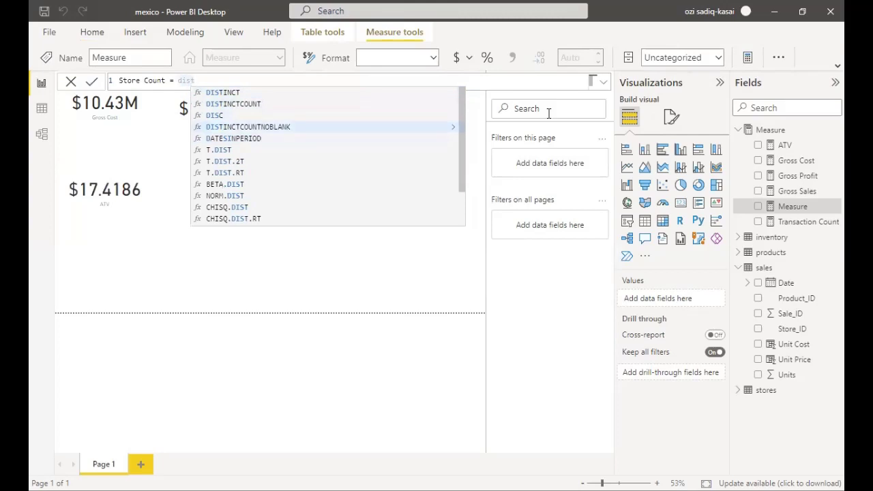
key(Tab)
text(st)
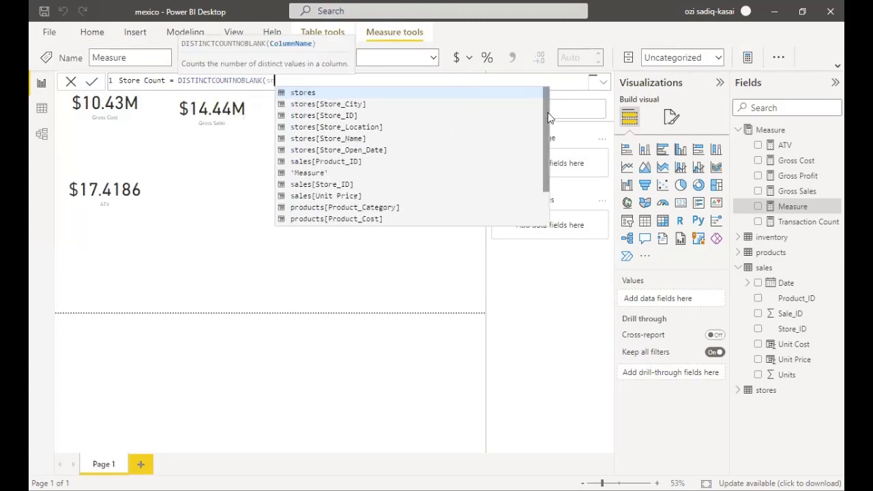
text(tor)
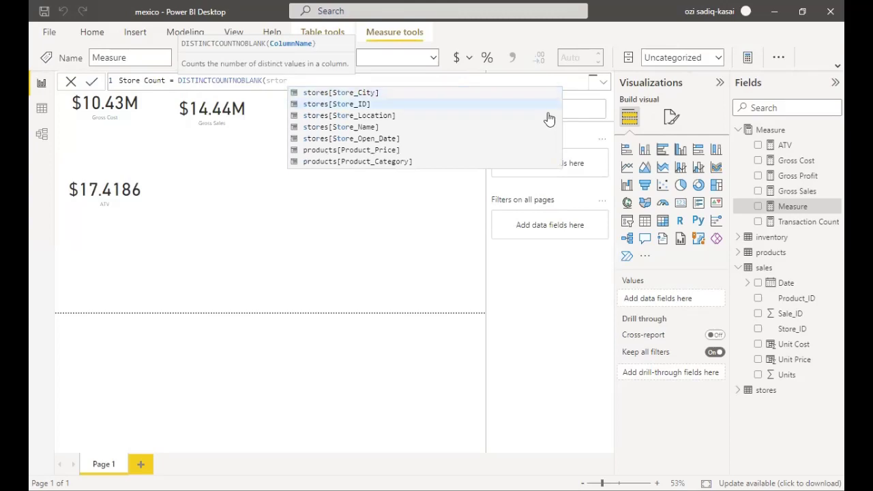
key(Tab)
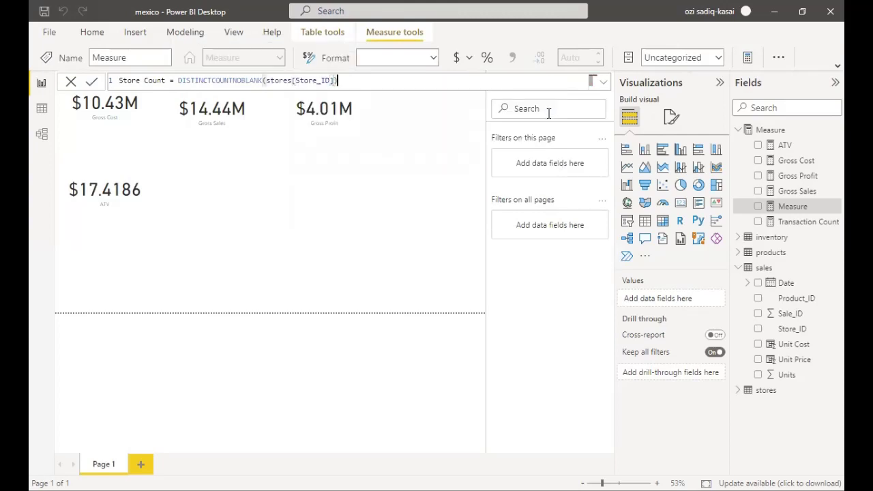
key(Return)
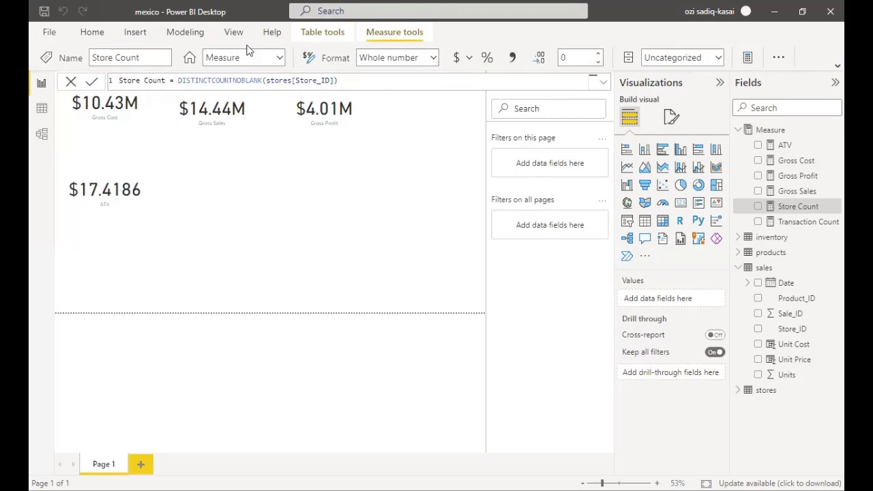
Step: Add a new card visual below the ATV card and fill it with the Store Count measure
click(314, 194)
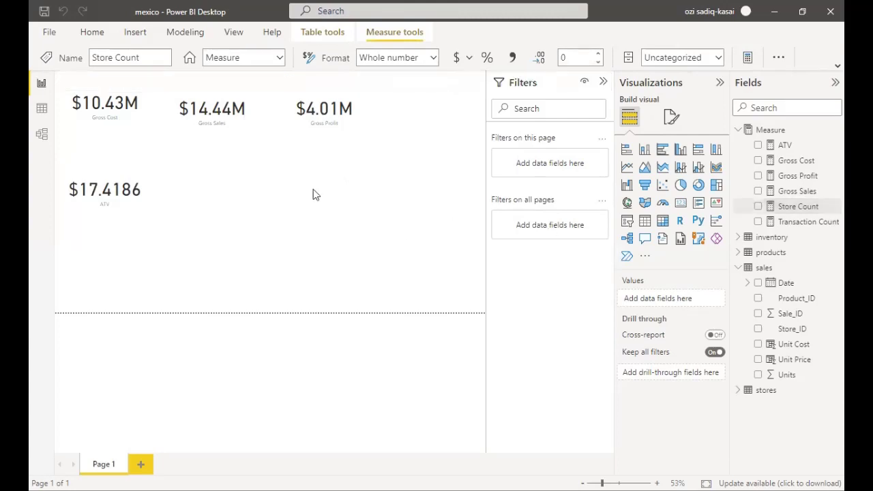
click(680, 204)
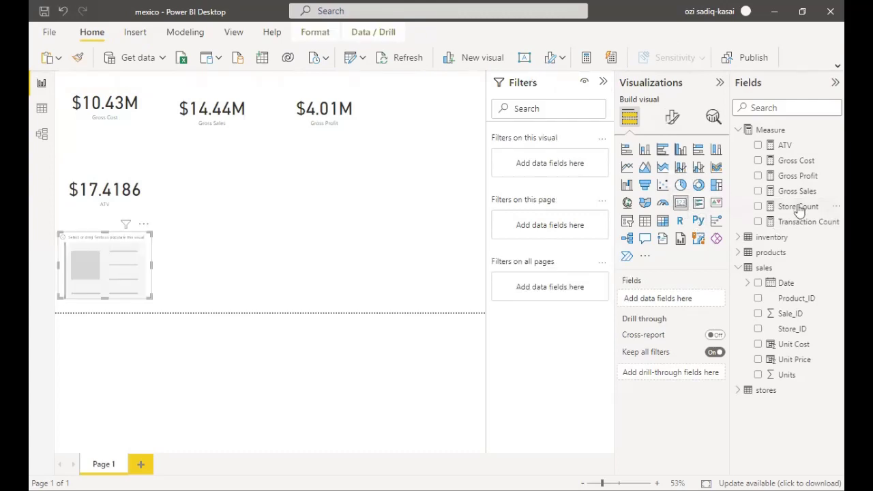
click(798, 207)
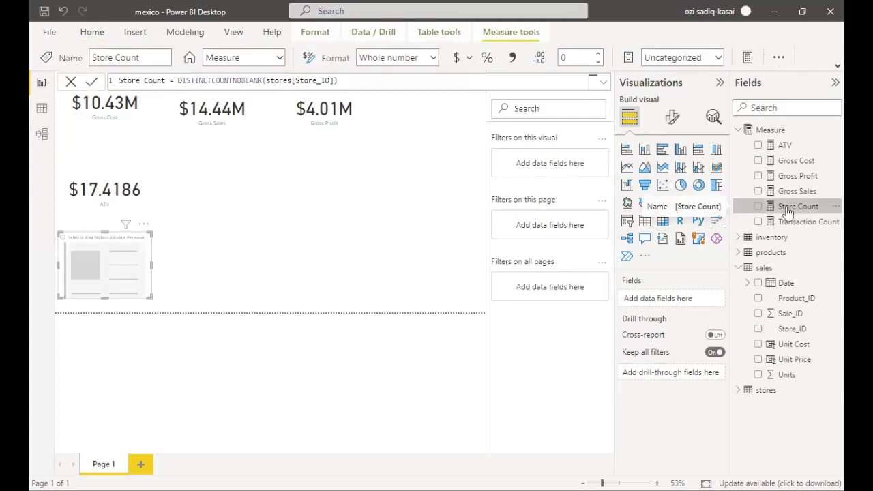
drag(787, 213, 685, 299)
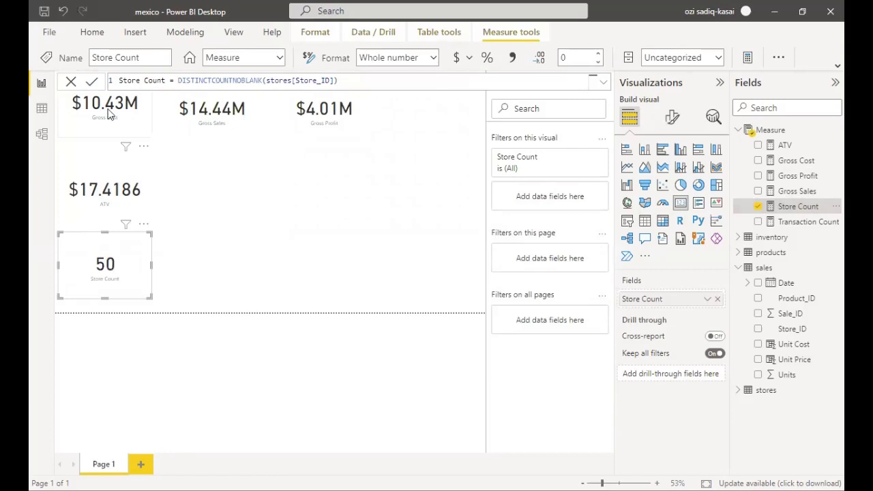
Step: Narrow the Gross Cost card, then move the Gross Sales card close beside it and narrow that card too
click(139, 115)
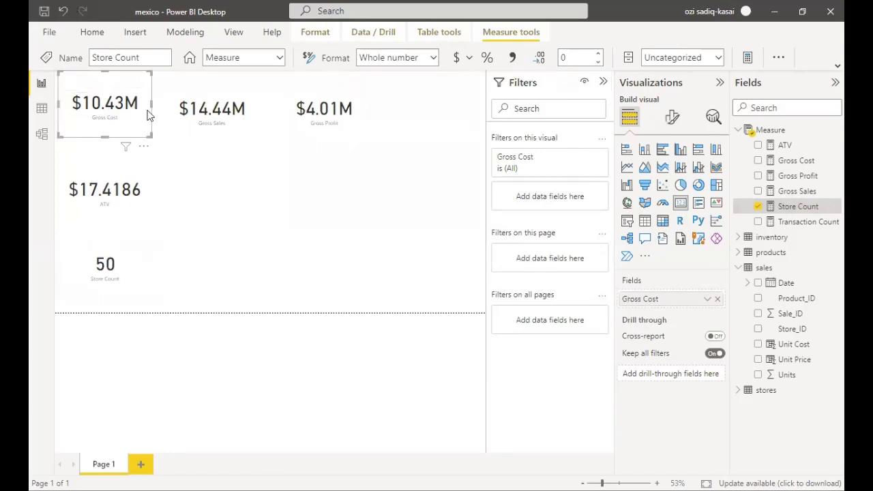
drag(150, 103, 105, 96)
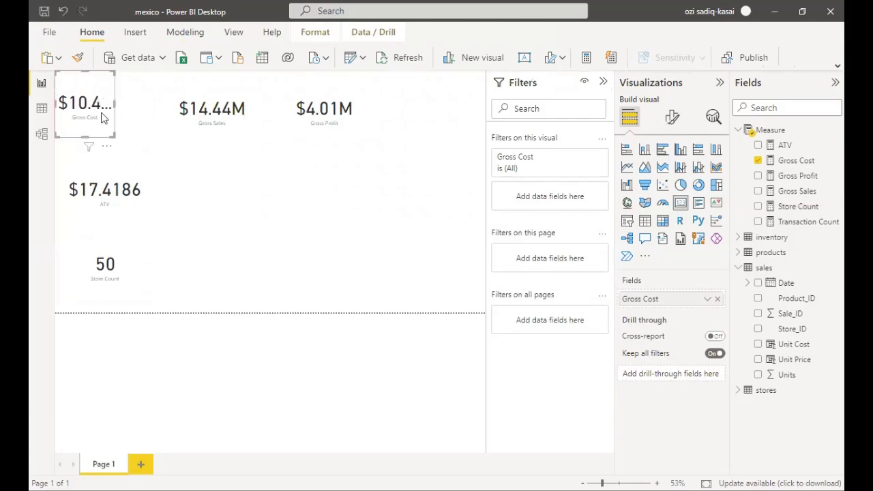
click(220, 102)
drag(221, 102, 181, 98)
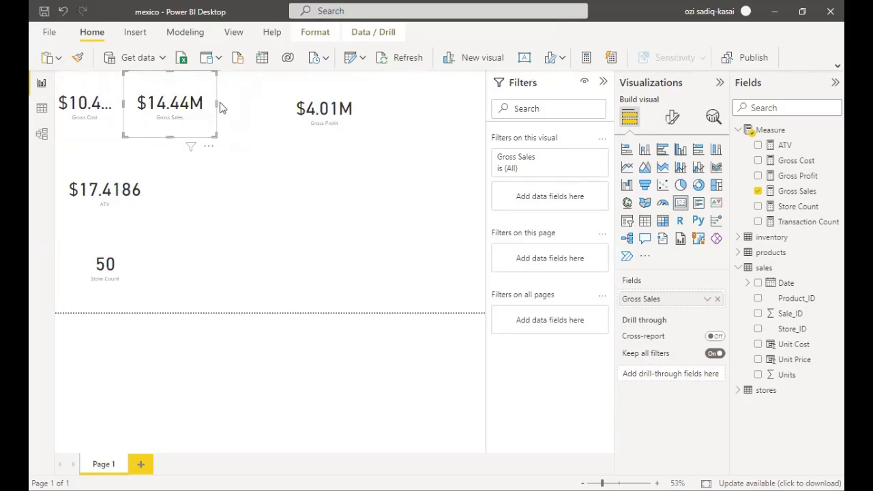
mouse_move(211, 102)
mouse_down()
mouse_move(190, 107)
mouse_move(199, 111)
mouse_up()
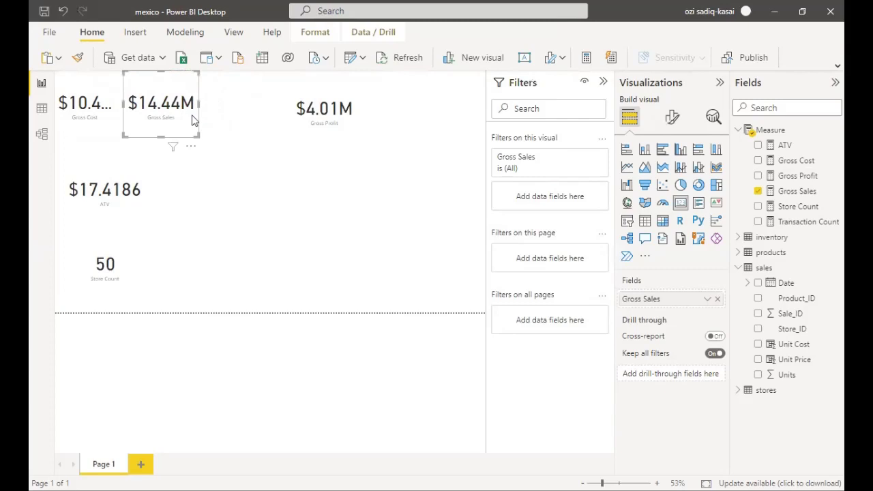
Step: Line up the Gross Profit, ATV and Store Count cards after Gross Sales in one row along the page's upper edge
drag(310, 92, 233, 89)
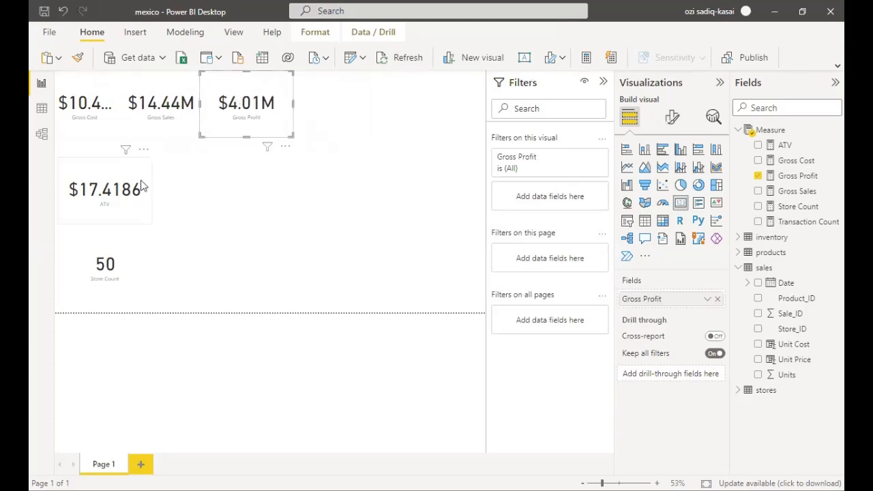
drag(141, 185, 382, 87)
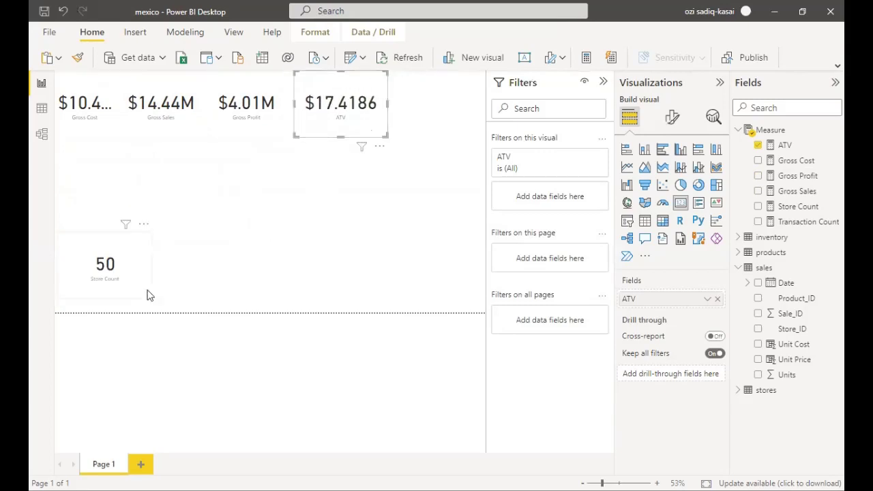
drag(146, 293, 458, 98)
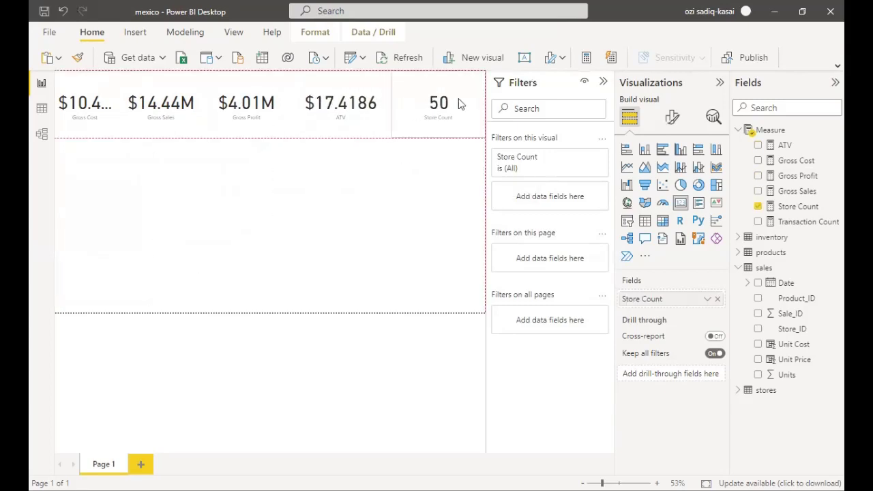
click(327, 243)
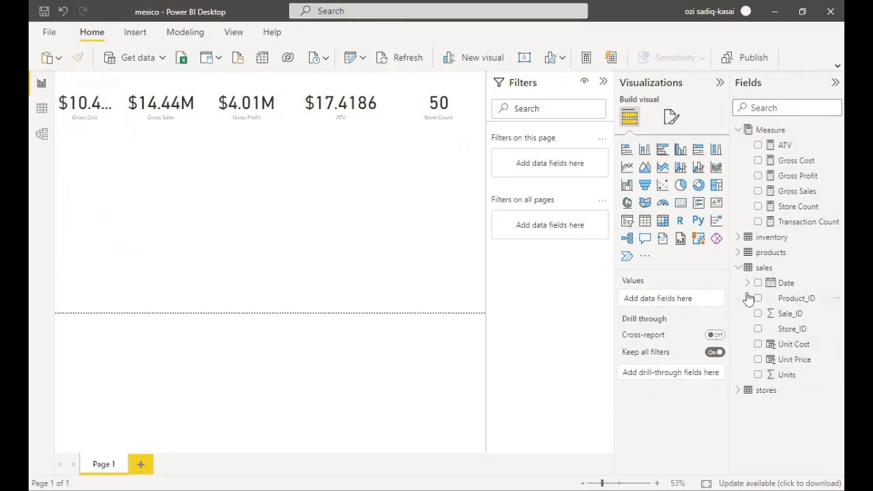
Step: Add a stacked column chart below the cards and enlarge it to about two thirds of the page width, reaching the page's lower edge
click(643, 150)
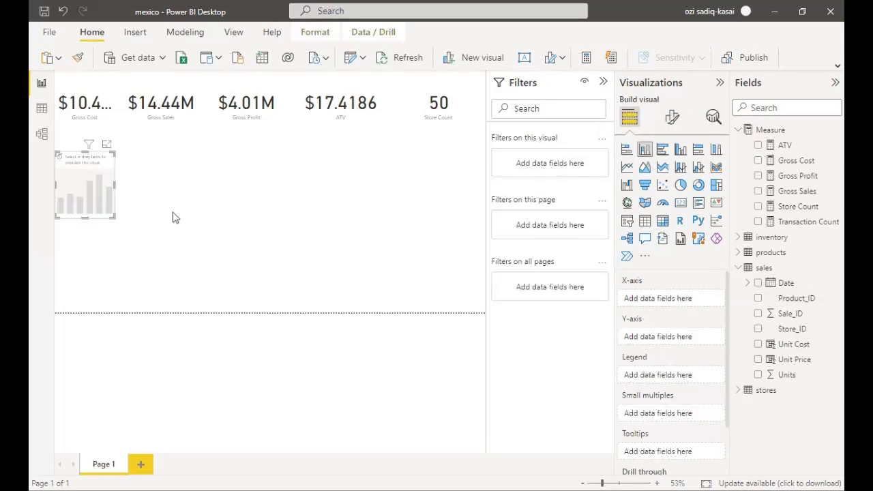
drag(114, 191, 341, 217)
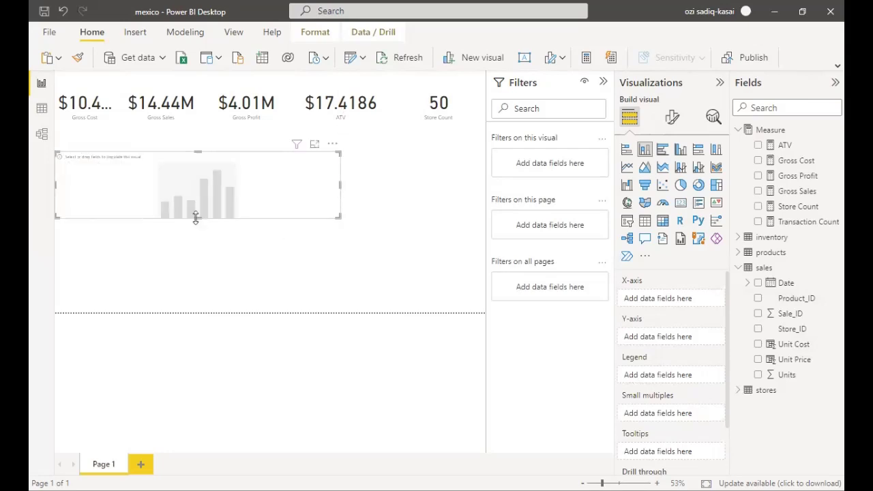
drag(194, 216, 211, 313)
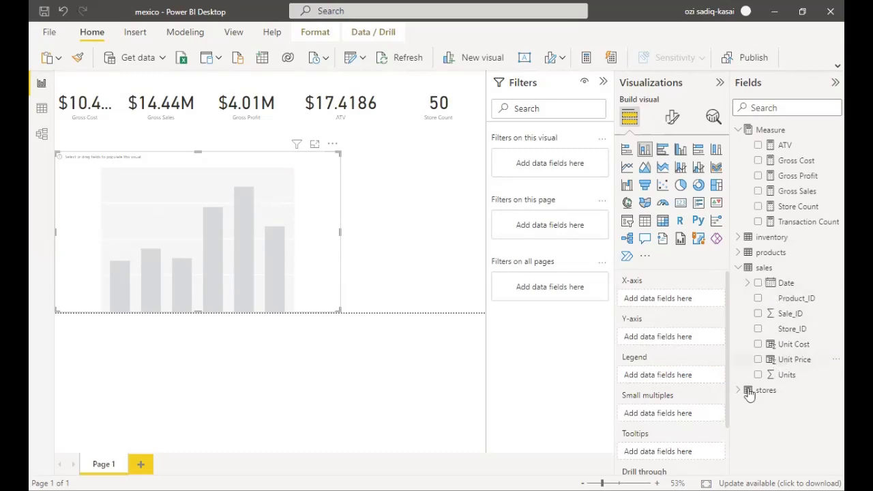
Step: Set the column chart's X-axis to Store_Location from the stores table and its Y-axis to the Gross Sales measure
click(739, 268)
click(738, 285)
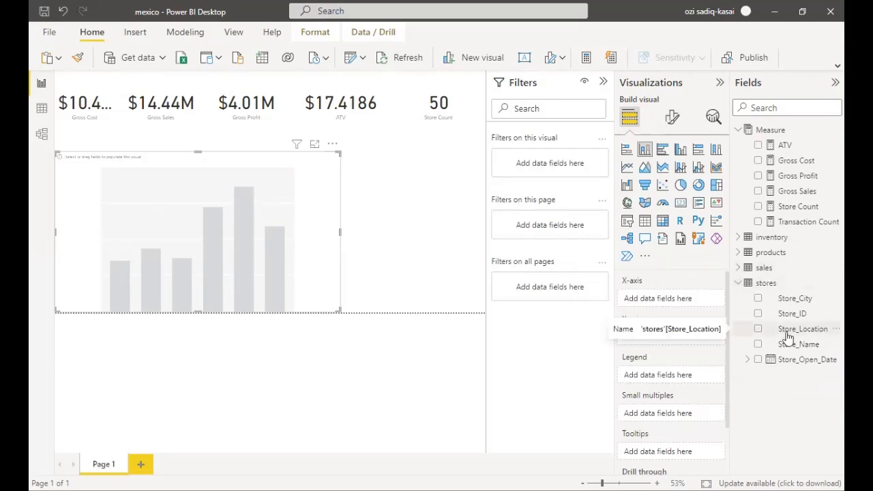
drag(788, 334, 673, 345)
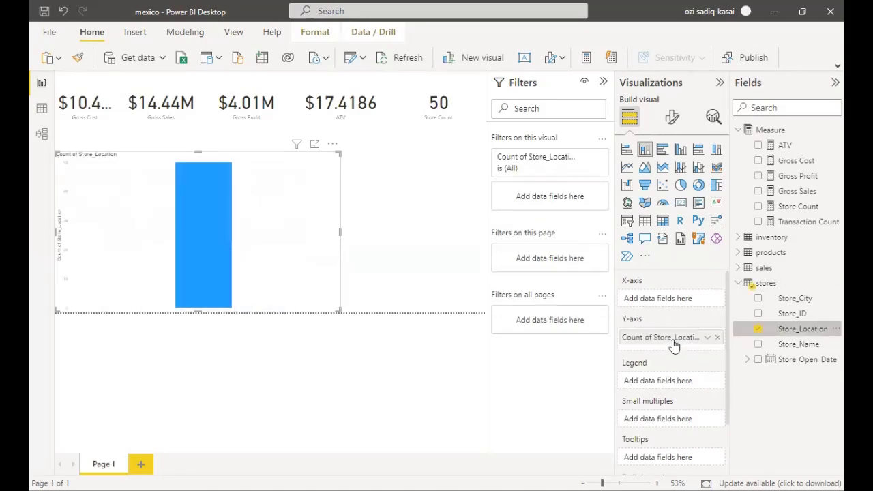
drag(673, 344, 674, 302)
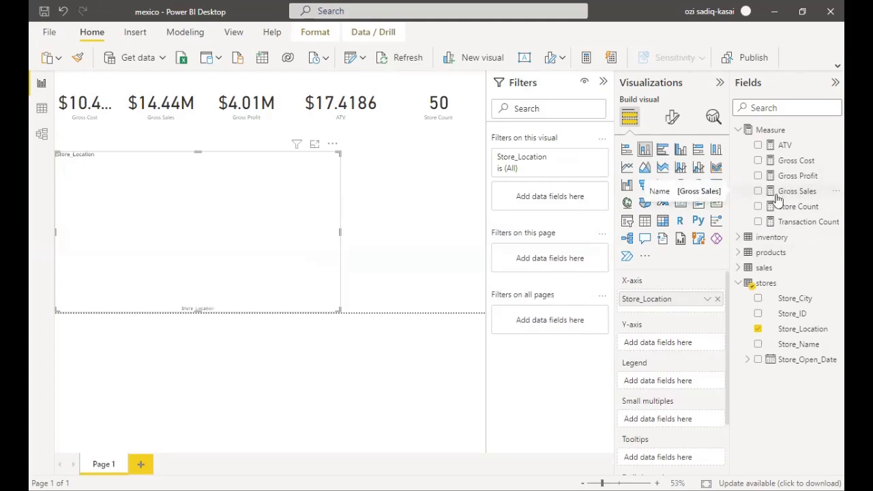
drag(775, 196, 659, 346)
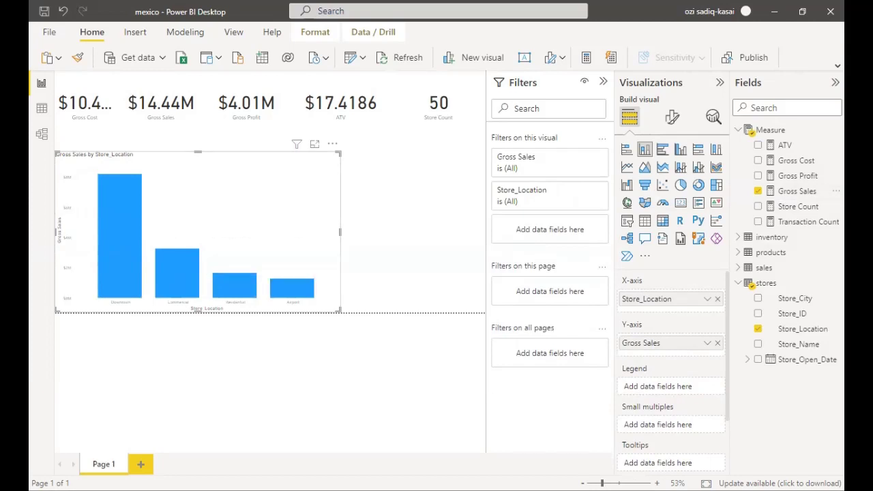
Step: Shrink the Gross Sales by Store_Location chart in width and height and move it up directly beneath the Gross Cost card
drag(602, 482, 611, 482)
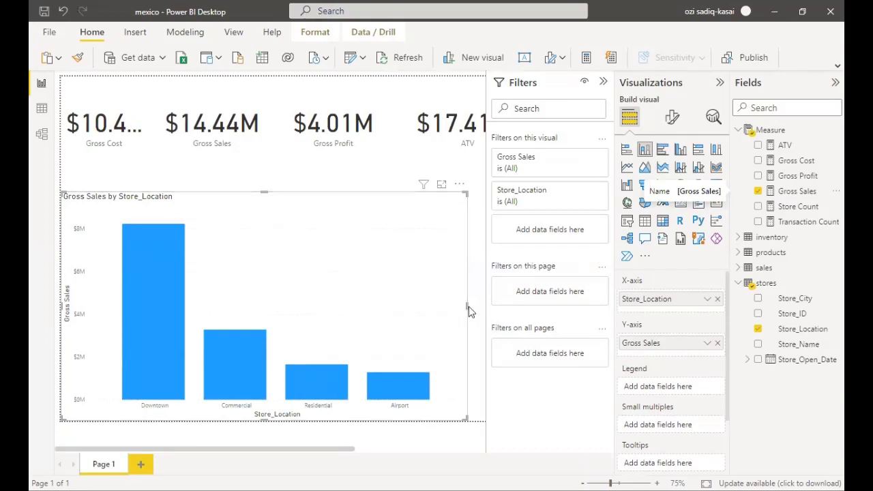
drag(466, 305, 177, 325)
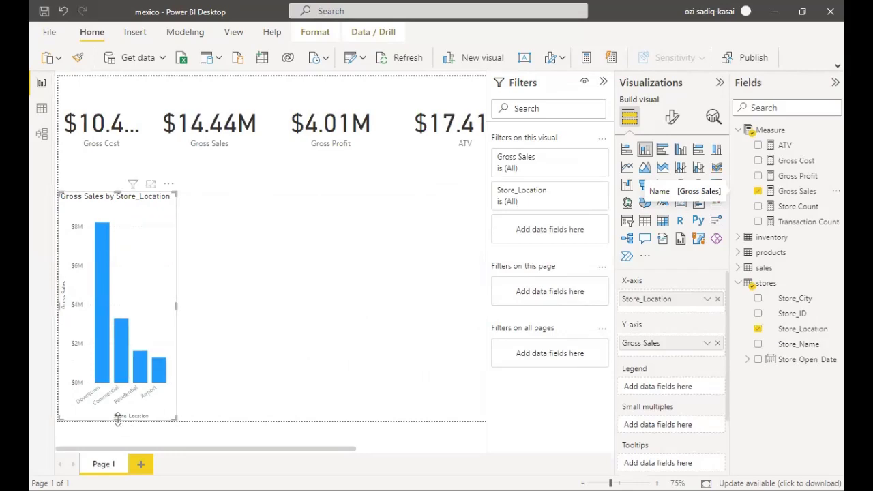
drag(120, 421, 109, 288)
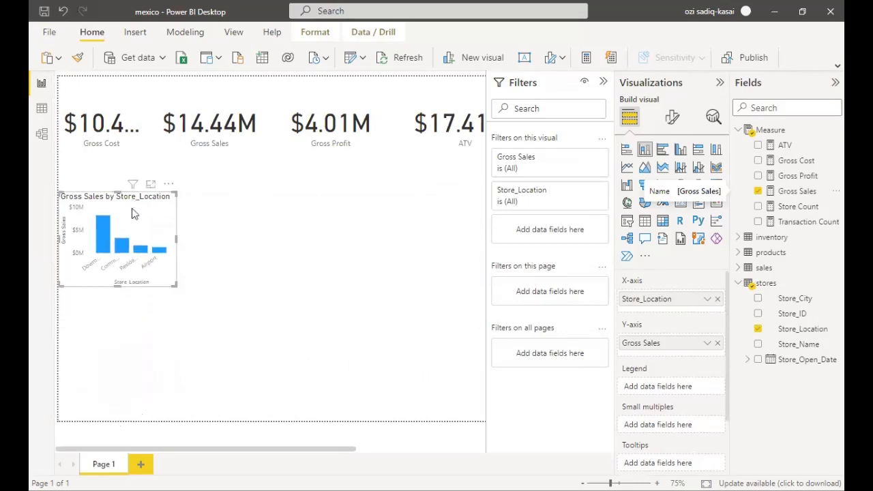
drag(136, 183, 135, 139)
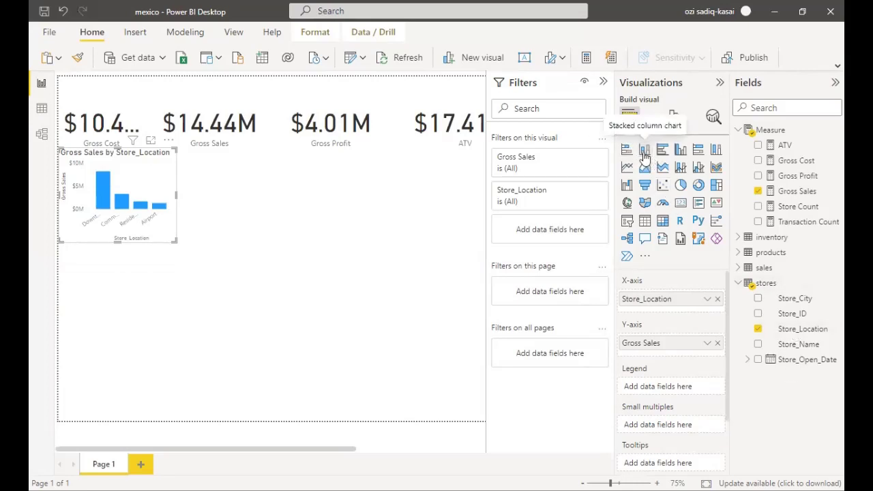
Step: Add a second, empty stacked column chart, place it beside the Gross Sales by Store_Location chart and enlarge it
click(352, 244)
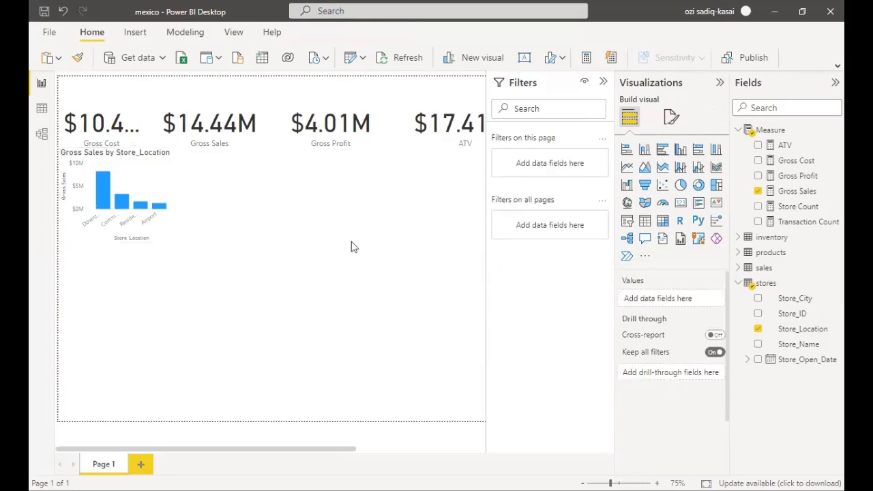
click(644, 149)
drag(172, 302, 448, 227)
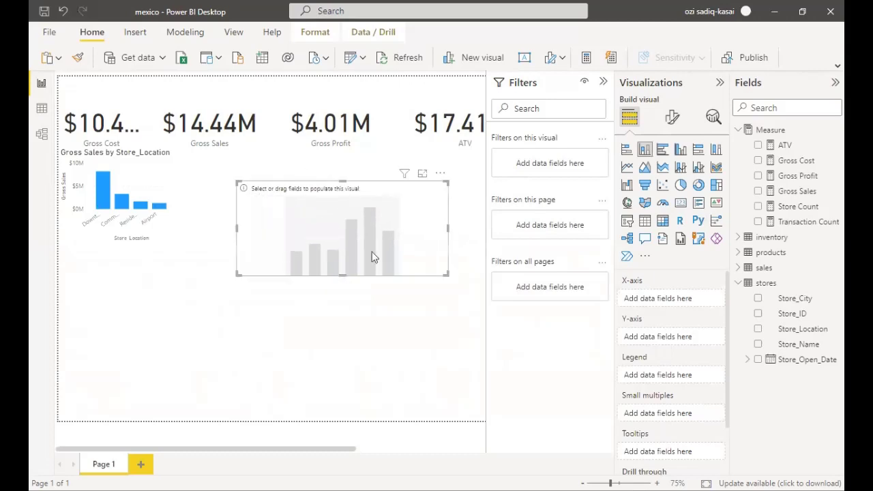
drag(343, 275, 352, 353)
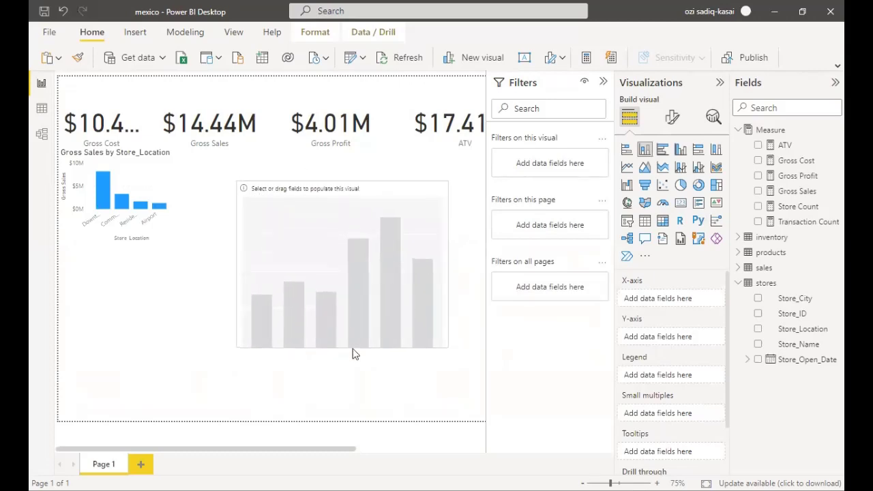
Step: Set the second column chart's Y-axis to the Gross Sales measure and its X-axis to Month from the sales table's date hierarchy
click(381, 361)
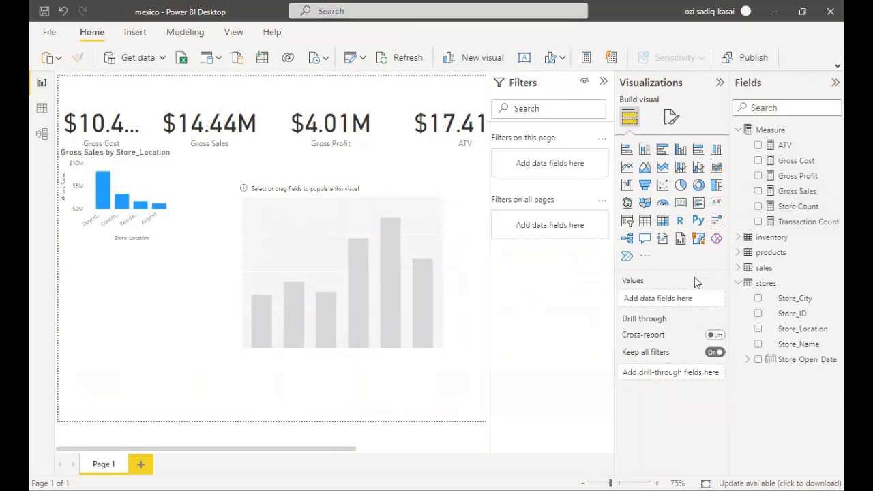
click(415, 253)
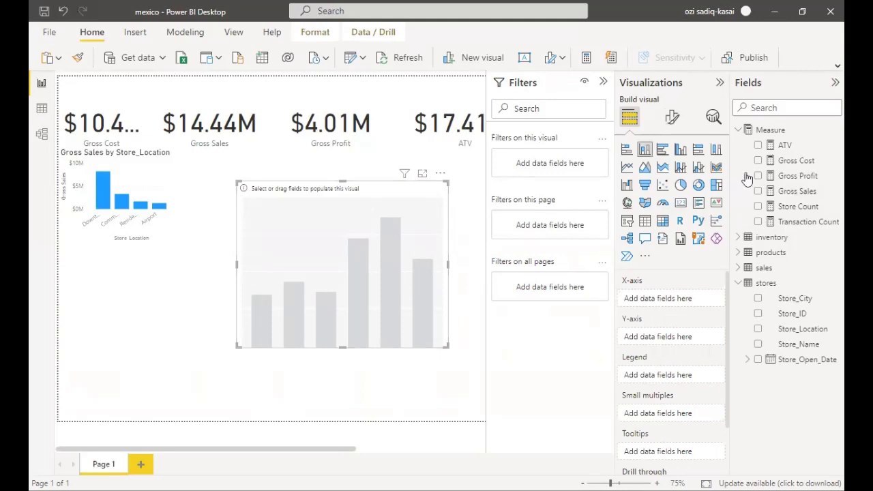
drag(798, 193, 676, 345)
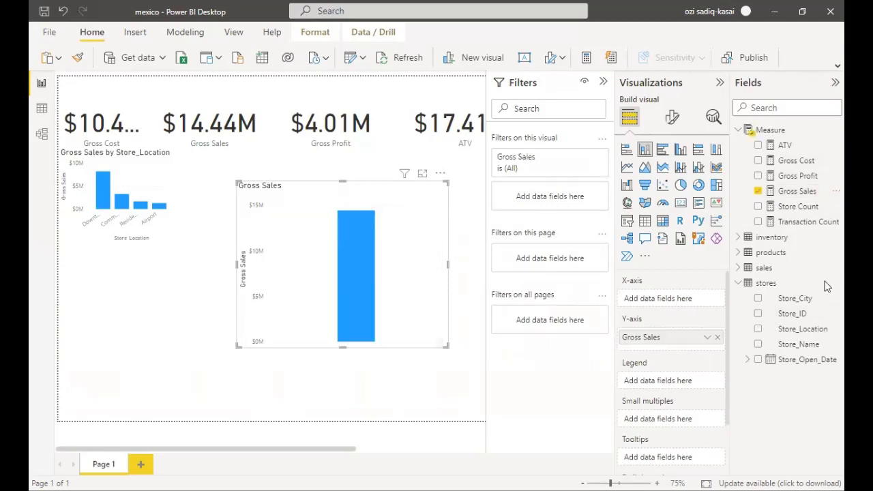
click(737, 268)
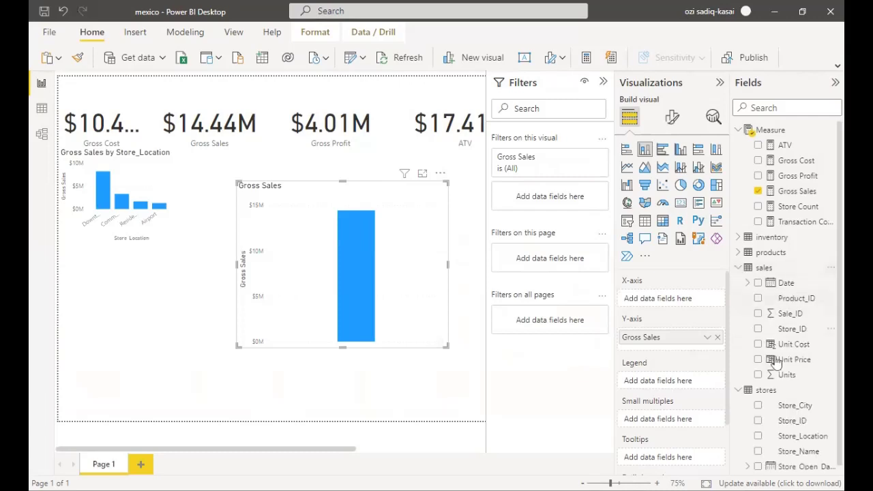
click(748, 283)
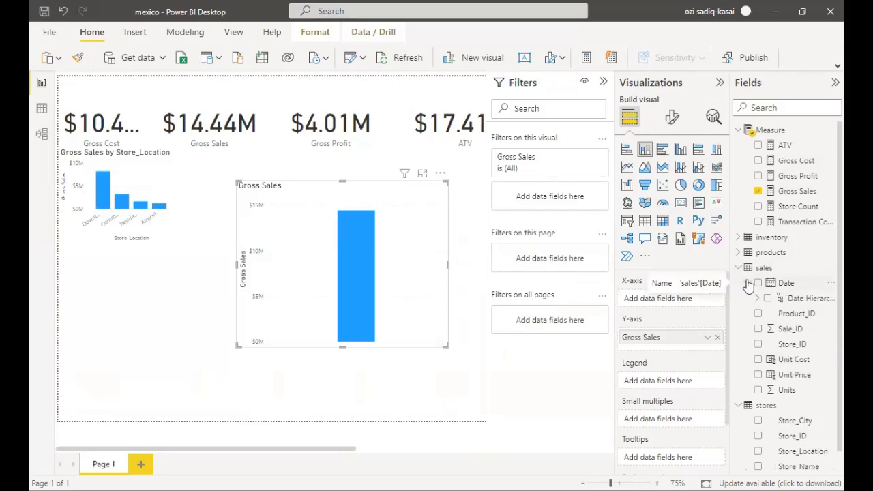
click(757, 299)
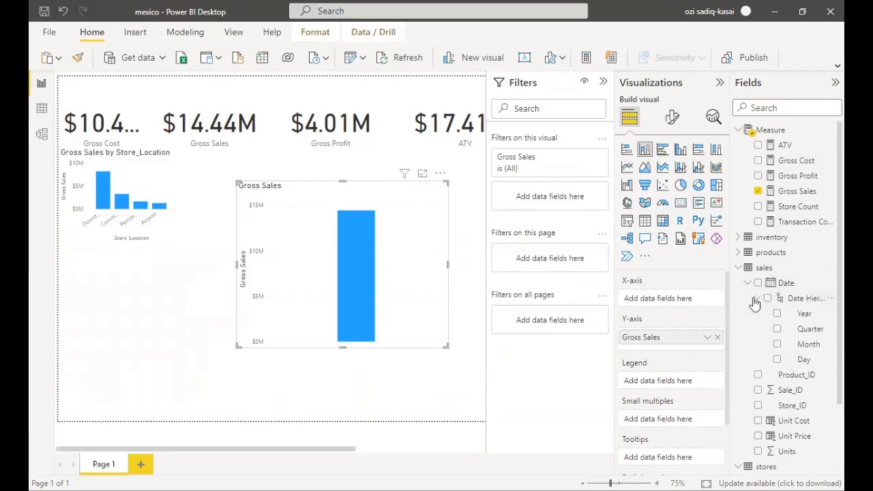
click(777, 344)
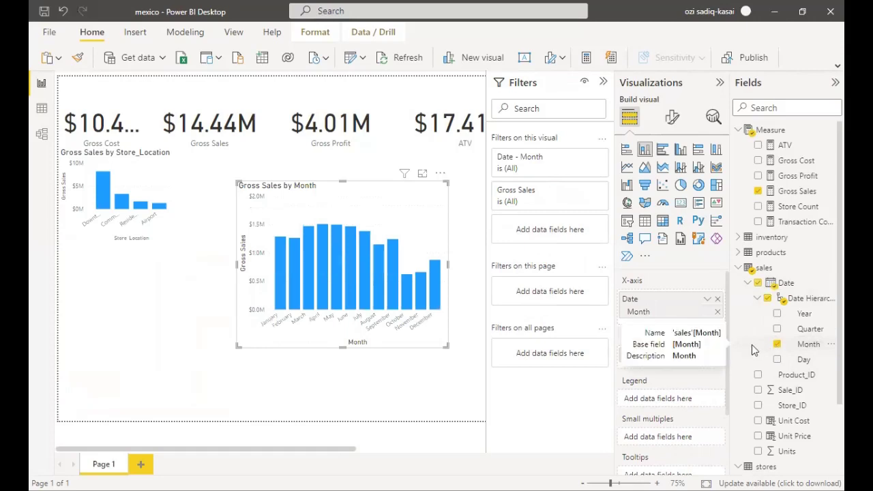
Step: Move the Gross Sales by Month chart down near the Store_Location chart's lower corner and convert it to a line chart
drag(429, 237, 354, 259)
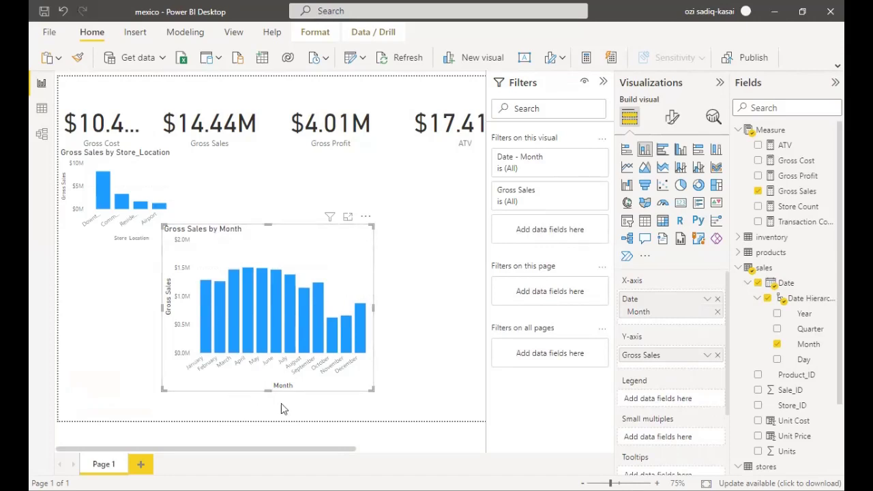
click(627, 169)
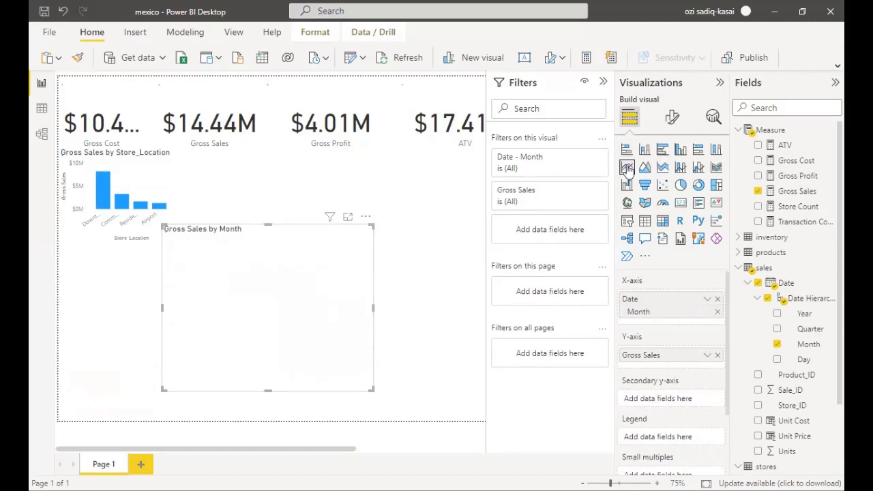
drag(372, 310, 450, 289)
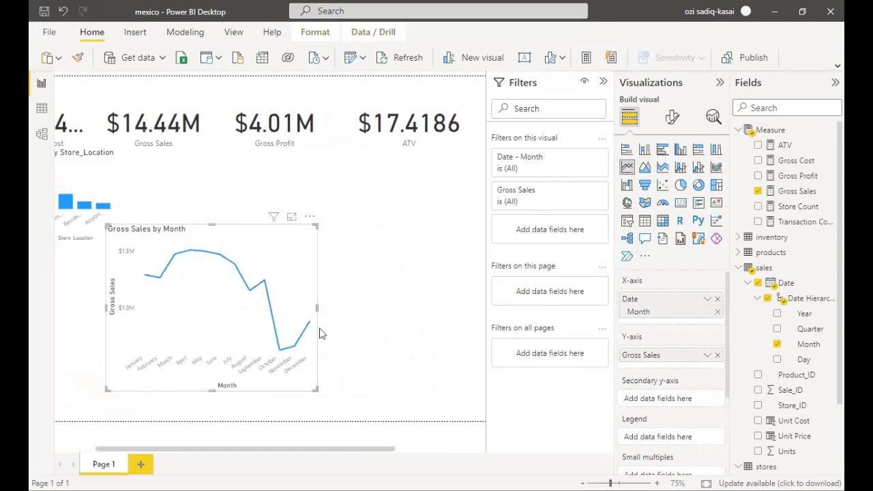
drag(357, 450, 252, 456)
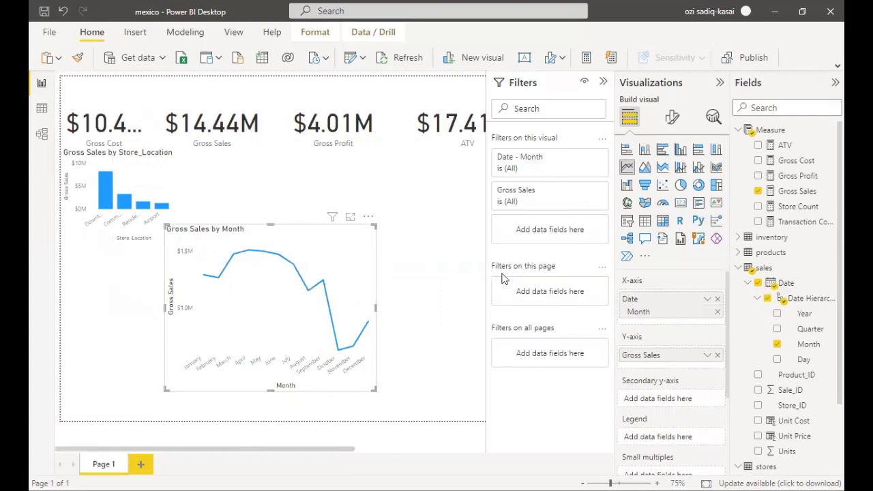
Step: Add a separate slicer on Year from the sales date hierarchy and show its values as a checkbox list
click(626, 223)
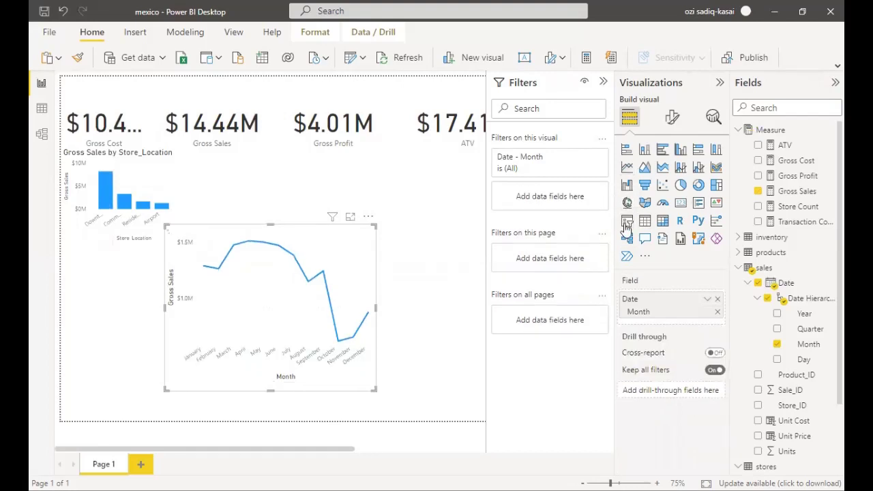
click(626, 167)
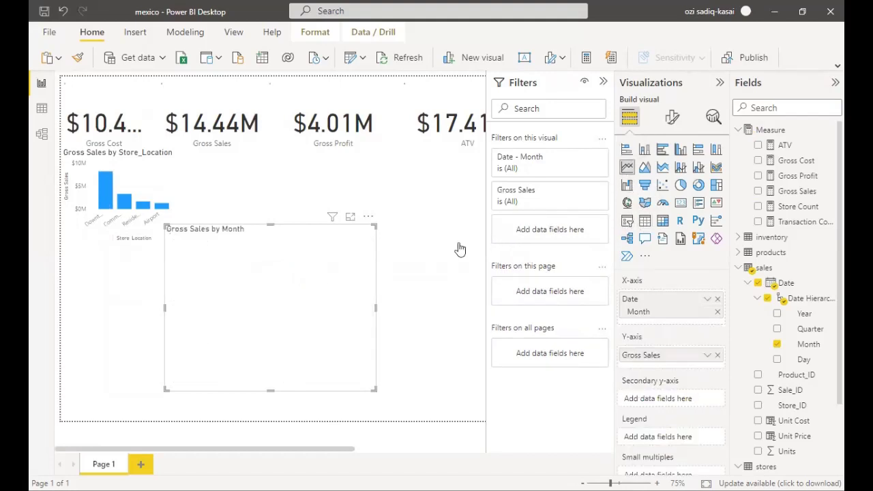
click(449, 205)
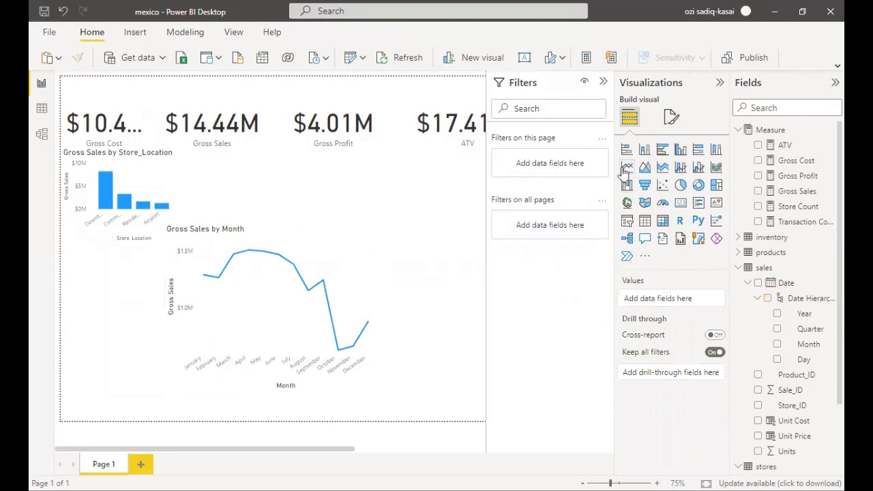
click(627, 220)
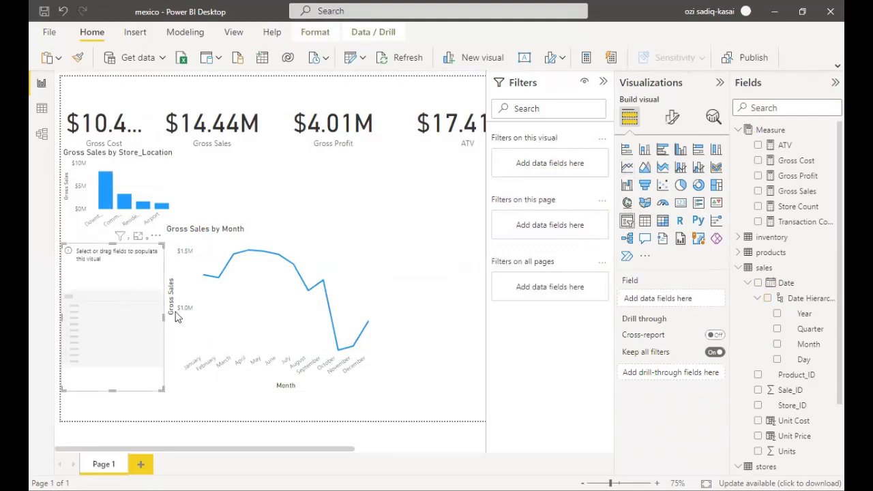
click(778, 315)
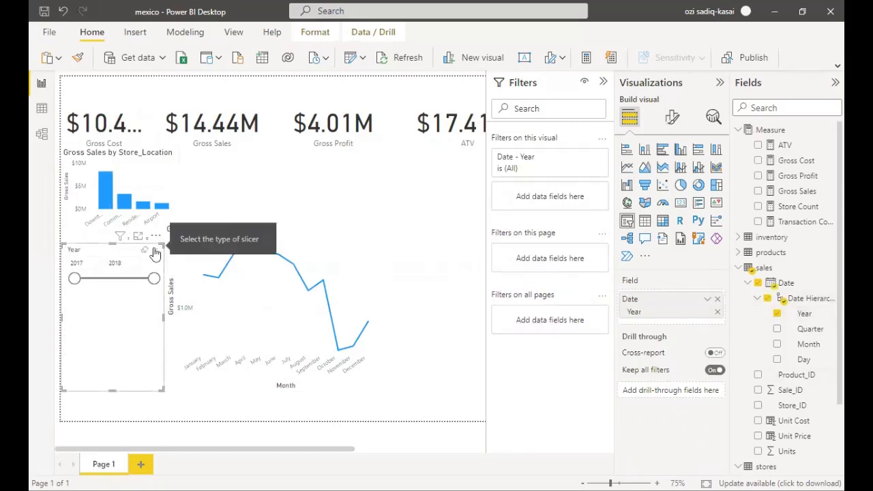
click(154, 250)
click(155, 250)
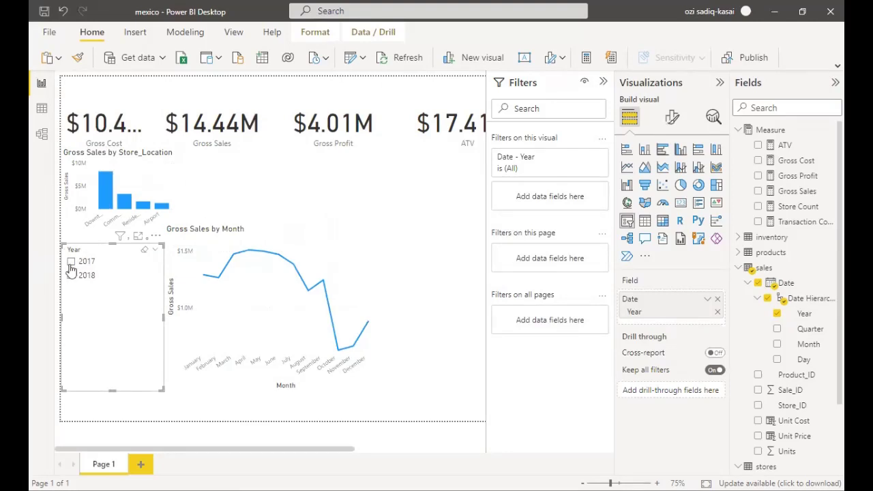
Step: Move the Year slicer directly beneath the Store Count card and shrink its height to fit the two years
drag(125, 296, 403, 228)
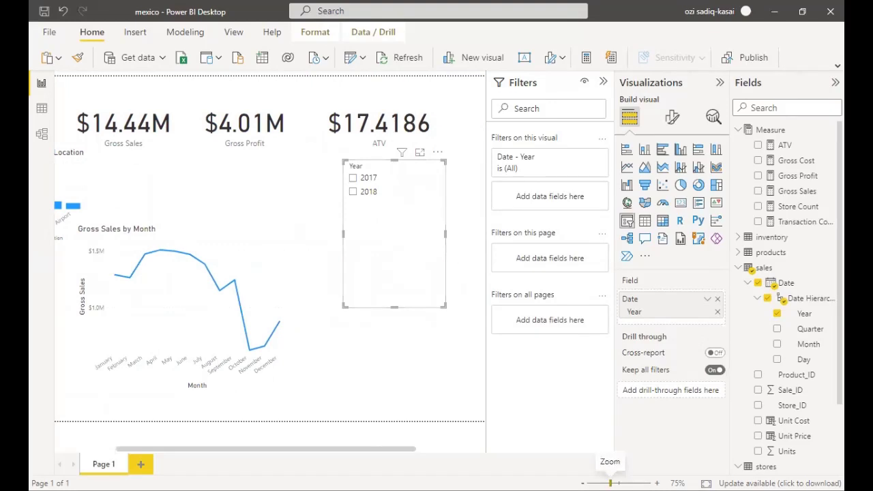
drag(610, 483, 602, 483)
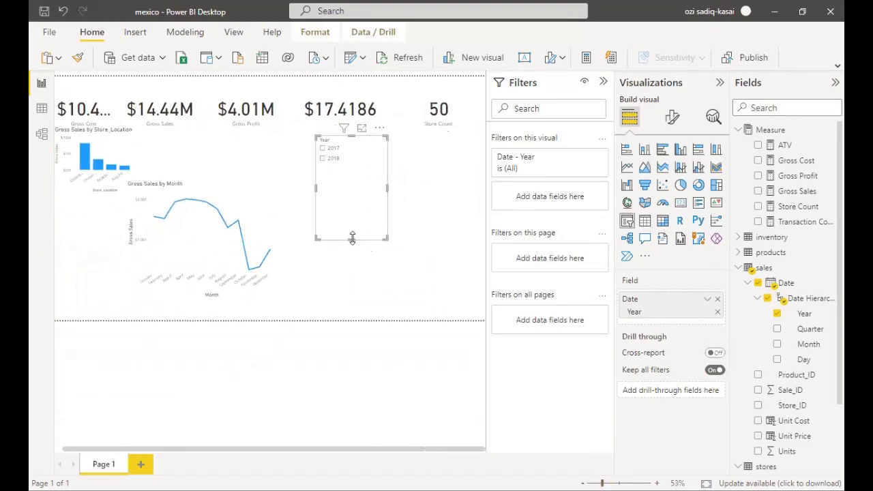
drag(351, 240, 456, 156)
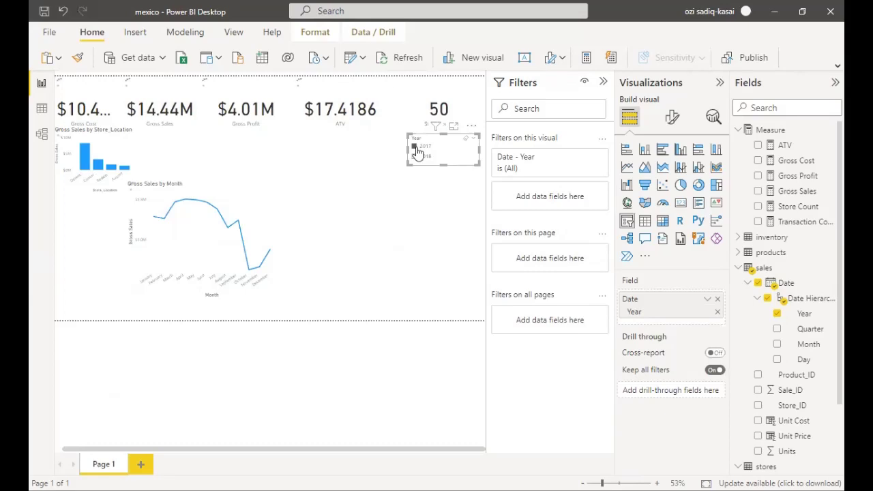
Step: Filter the report to 2017 with the Year slicer and move the slicer lower on the page, away from the Store Count card
click(415, 147)
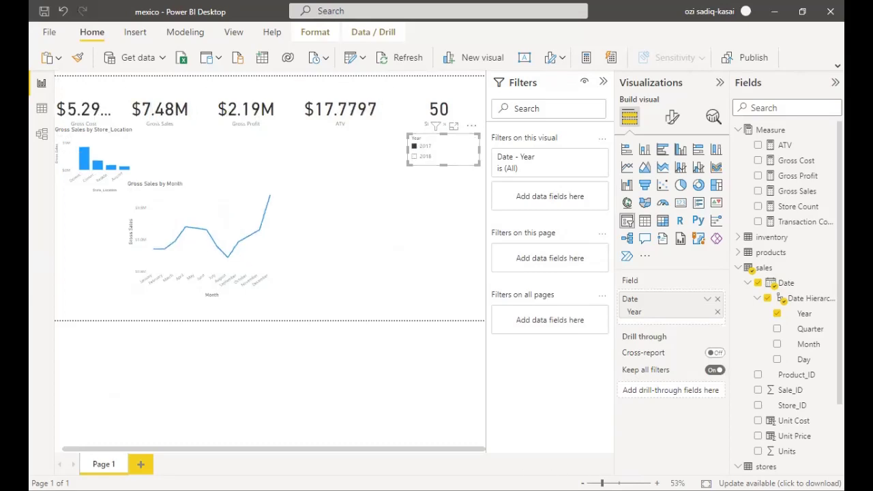
drag(602, 483, 596, 482)
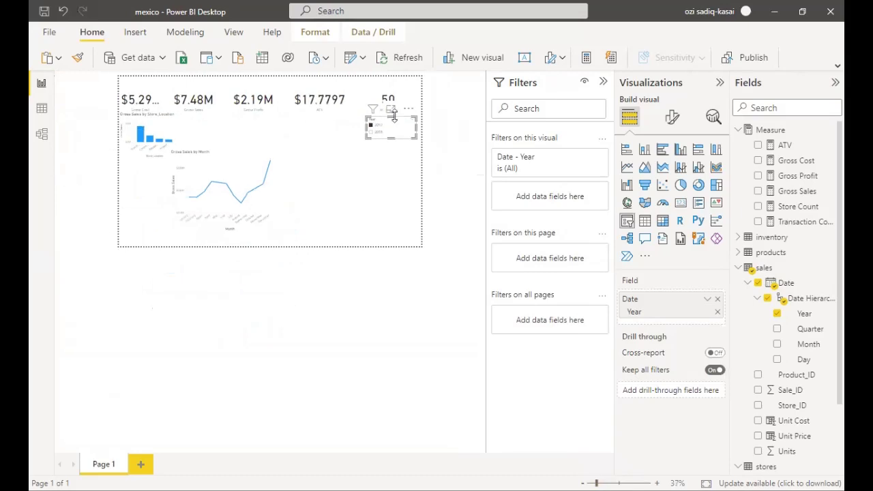
drag(393, 123, 396, 171)
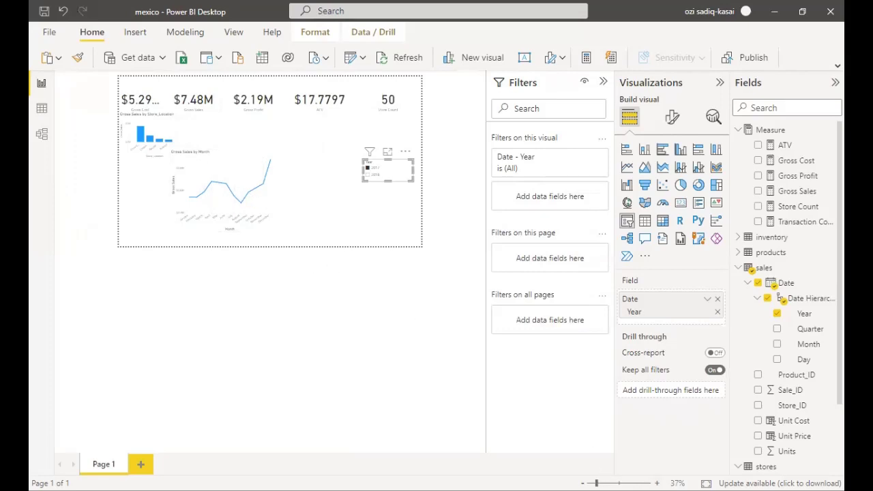
Step: Filter the report to 2018, try the Year slicer as a stacked column chart and restore it to a slicer
scroll(270, 272, up, 2)
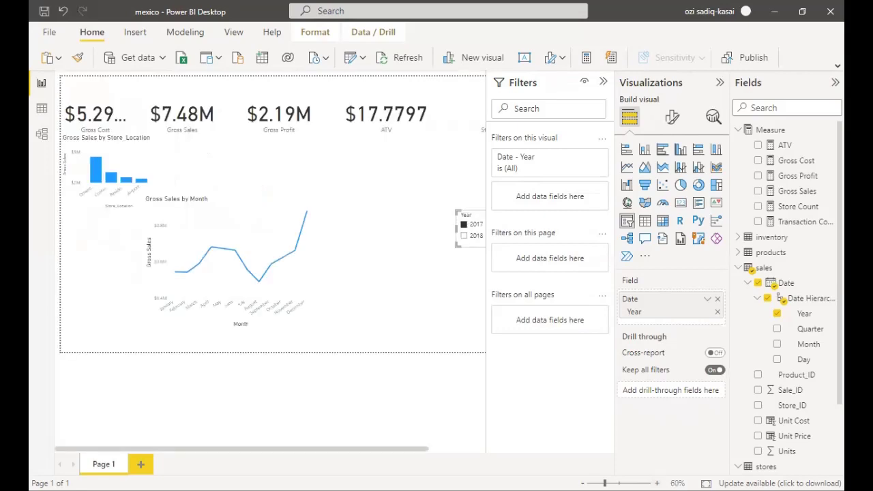
scroll(429, 202, down, 1)
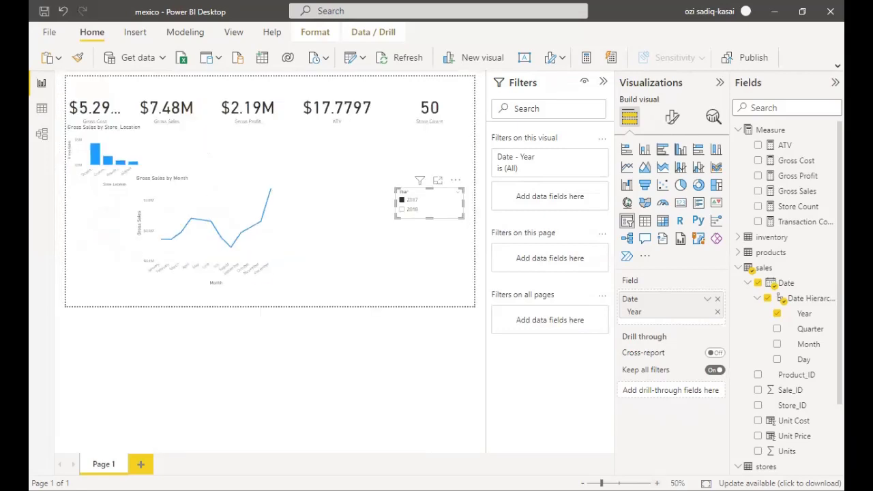
click(401, 209)
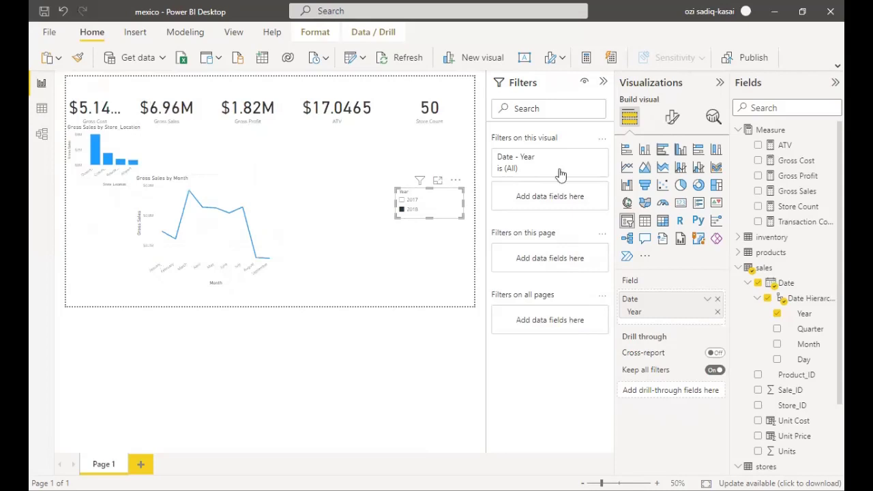
click(645, 151)
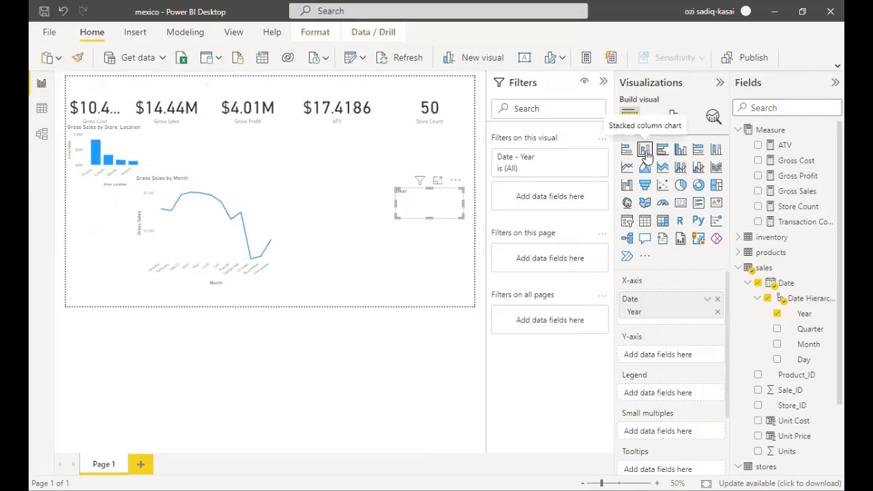
click(626, 222)
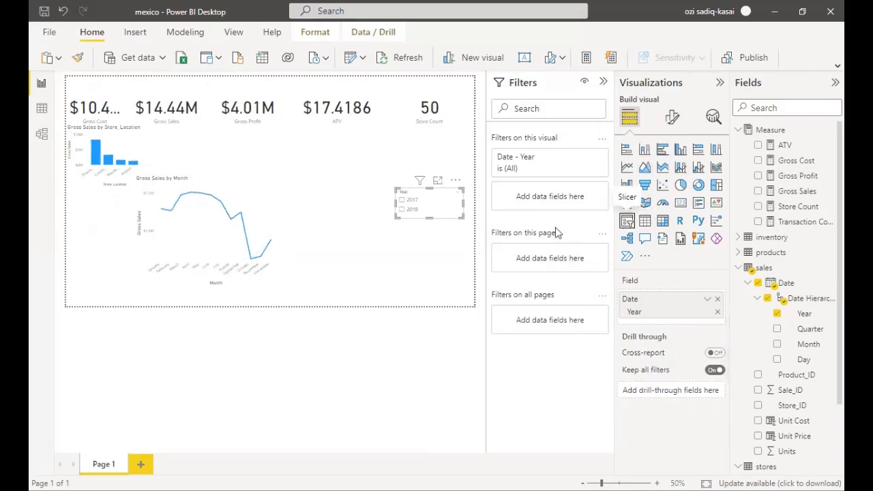
Step: Move the Gross Sales by Month line chart to the page's lower-left corner, beneath the Gross Sales by Store_Location chart
mouse_move(247, 200)
click(249, 183)
drag(249, 181, 157, 209)
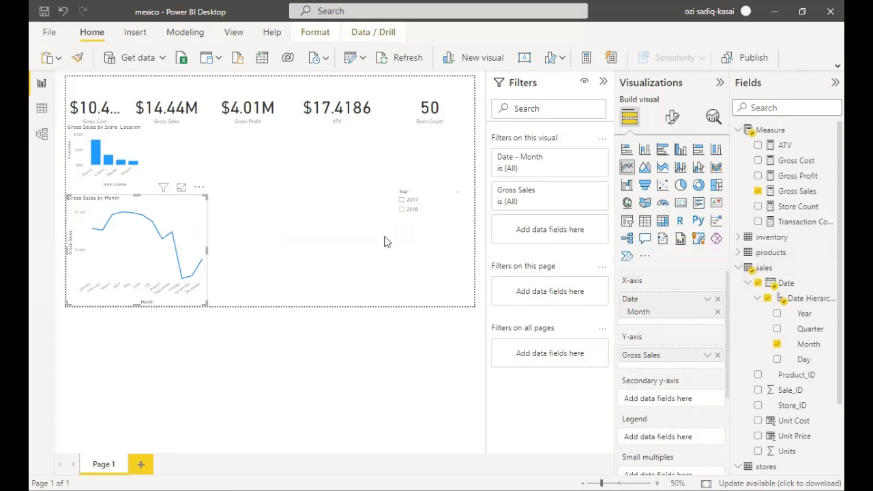
Step: Add another stacked column chart, widen it and place it between the left-hand charts and the Year slicer
click(293, 228)
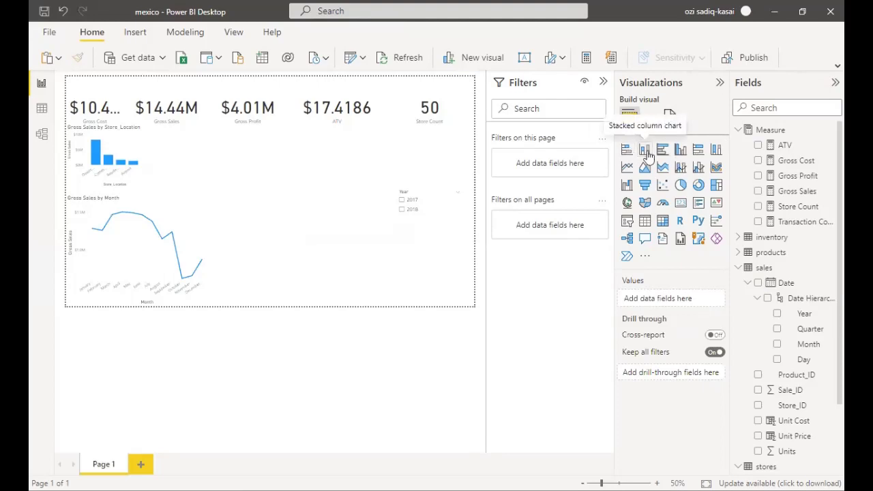
click(644, 151)
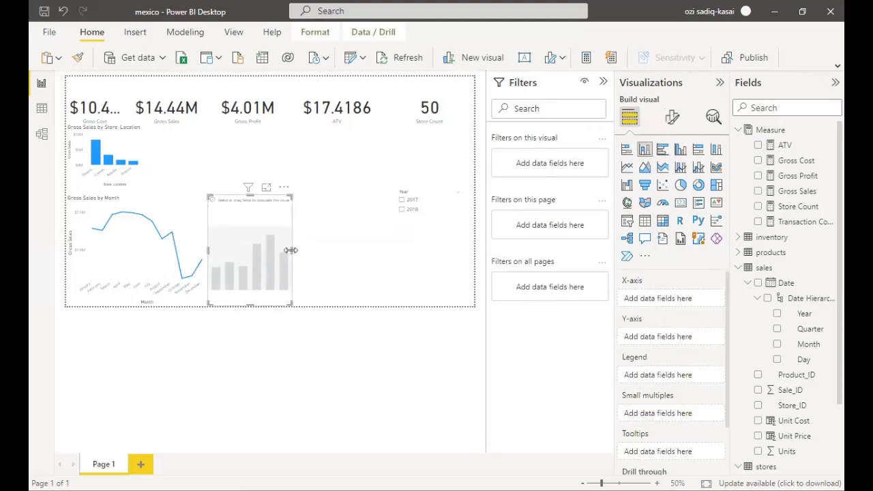
drag(291, 250, 334, 181)
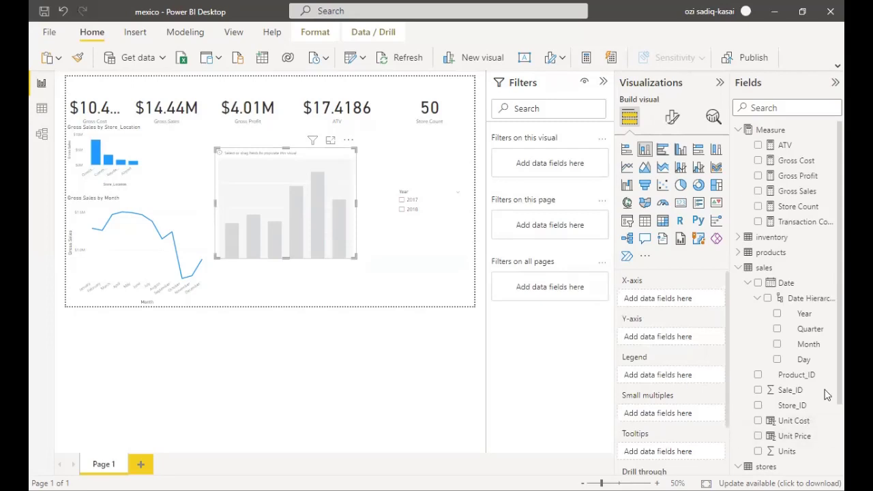
Step: Populate the empty stacked column chart with Store_Location on the X-axis and Gross Profit on the Y-axis
scroll(826, 416, down, 3)
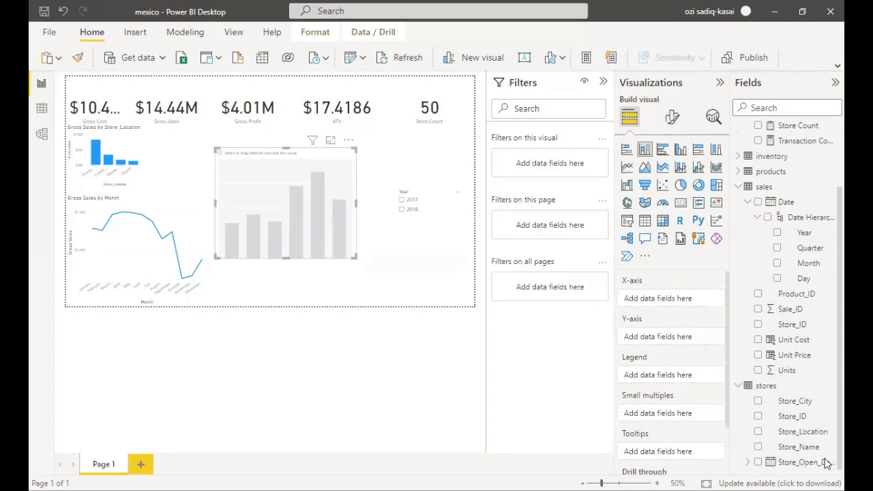
click(758, 432)
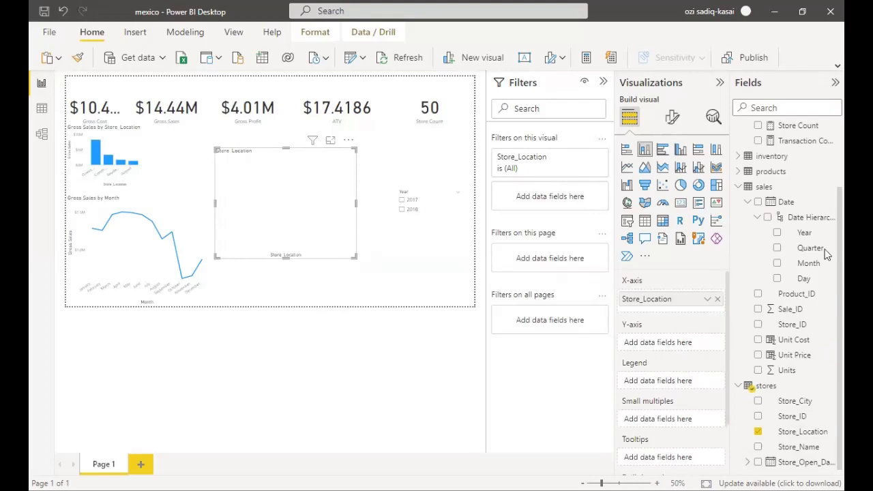
scroll(825, 171, up, 3)
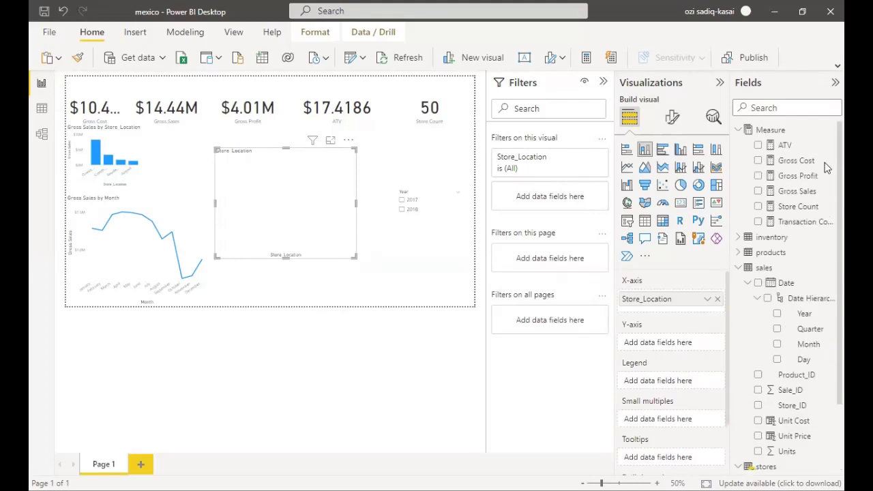
click(758, 176)
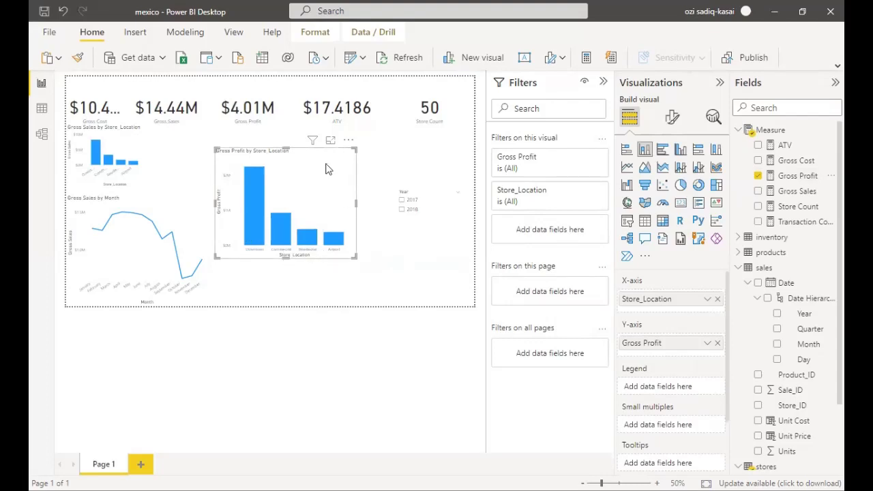
Step: Move the Gross Profit chart up beneath the KPI cards and shrink it, and place the Year slicer directly under the Store Count card
drag(325, 169, 318, 154)
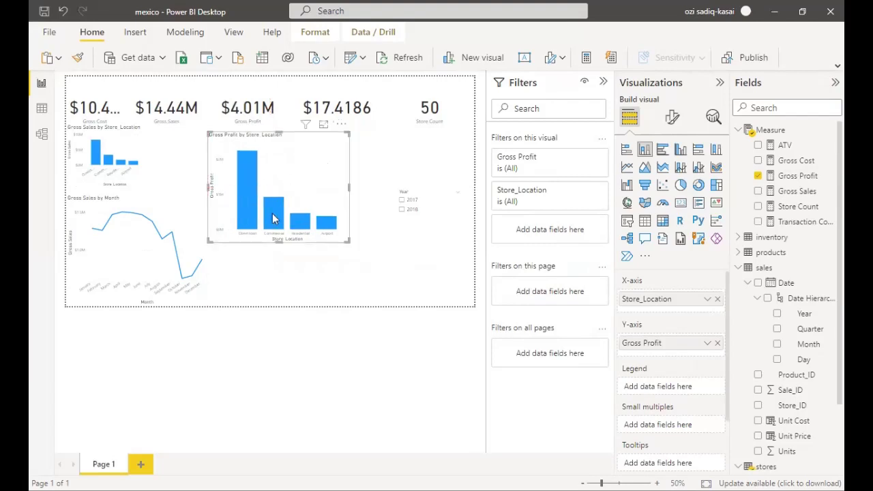
mouse_move(279, 230)
mouse_down()
mouse_move(278, 201)
mouse_move(278, 218)
mouse_up()
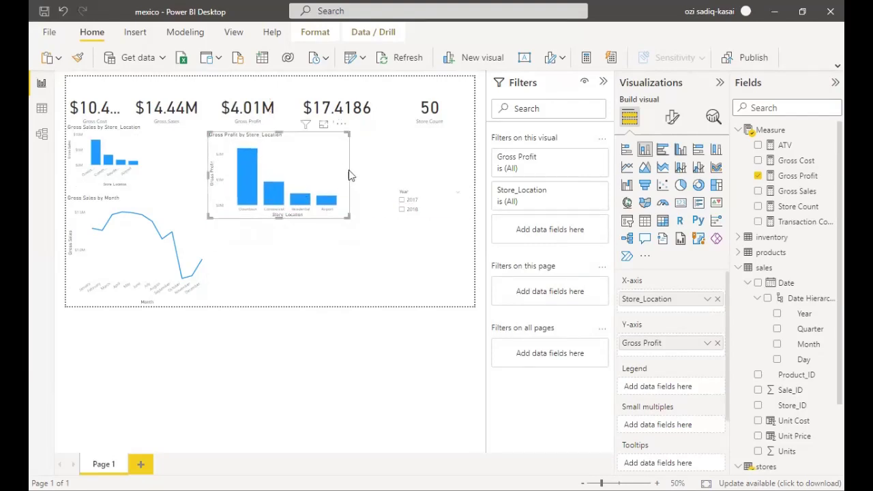
drag(349, 176, 318, 183)
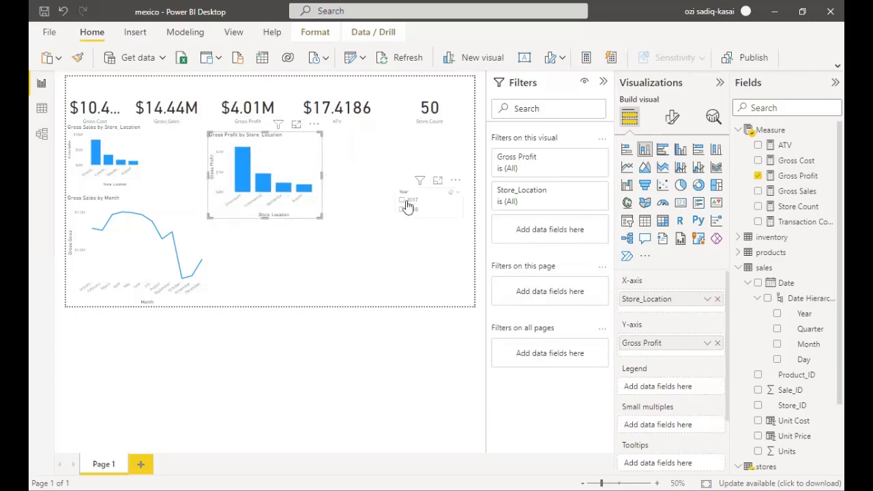
drag(430, 205, 441, 148)
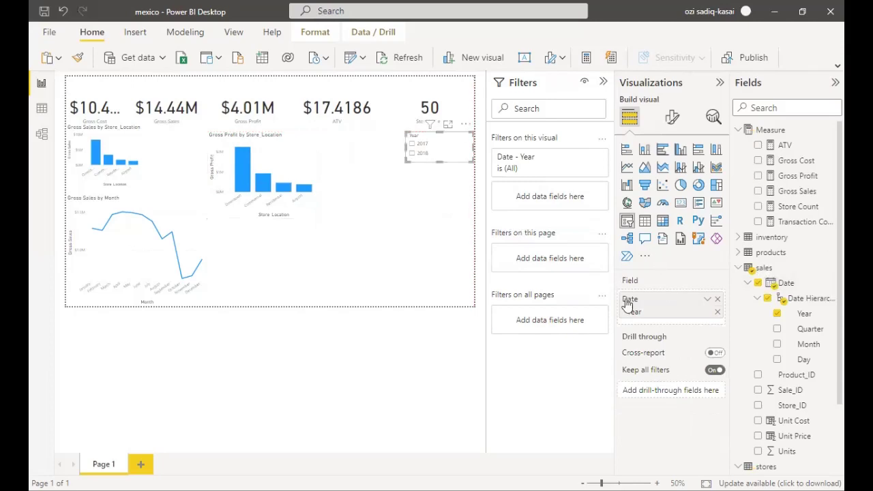
text(Not Avg. Profit but Avg. Transaction Sales)
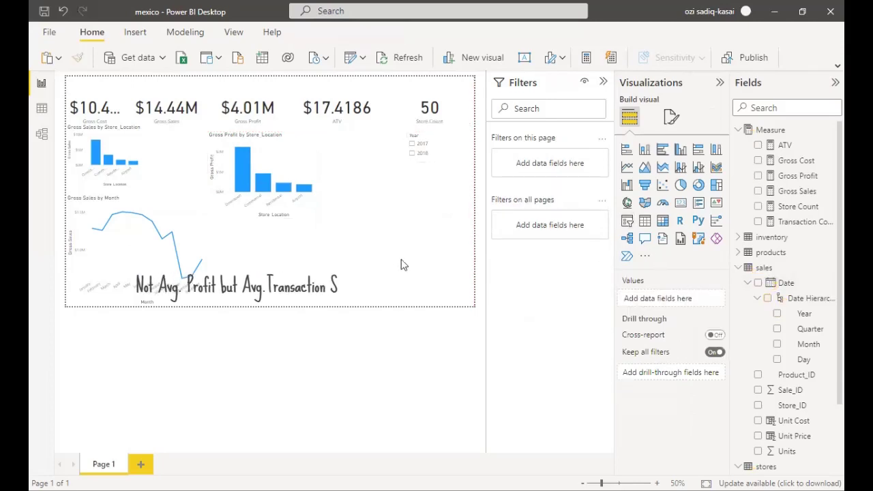
key(BackSpace)
key(BackSpace)
key(BackSpace)
key(BackSpace)
key(BackSpace)
key(BackSpace)
key(BackSpace)
key(BackSpace)
key(BackSpace)
key(BackSpace)
key(BackSpace)
key(BackSpace)
key(BackSpace)
key(BackSpace)
key(BackSpace)
key(BackSpace)
key(BackSpace)
key(BackSpace)
key(BackSpace)
key(BackSpace)
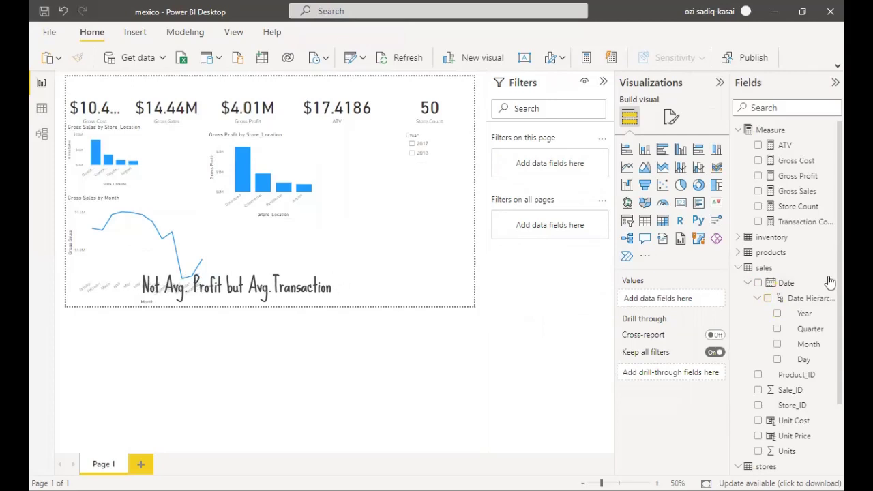
Step: Add a stacked bar chart to the report, enlarge it slightly and place it in the page's lower-right area
scroll(826, 332, down, 3)
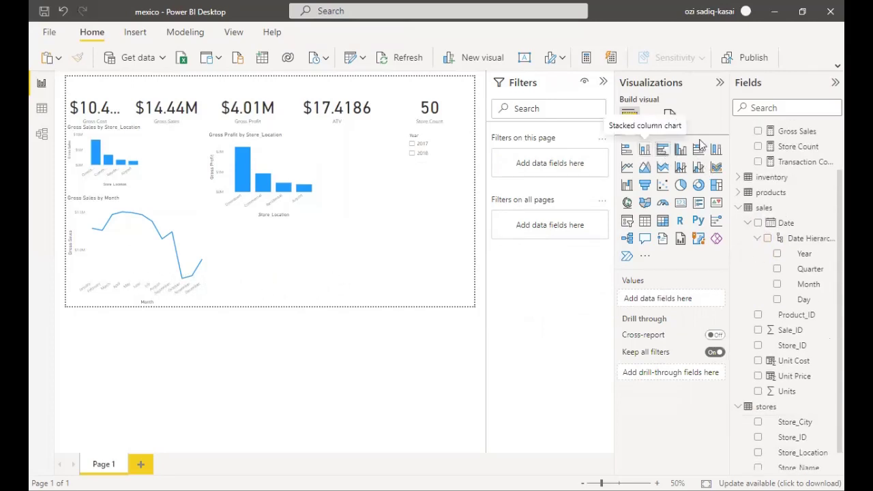
click(626, 149)
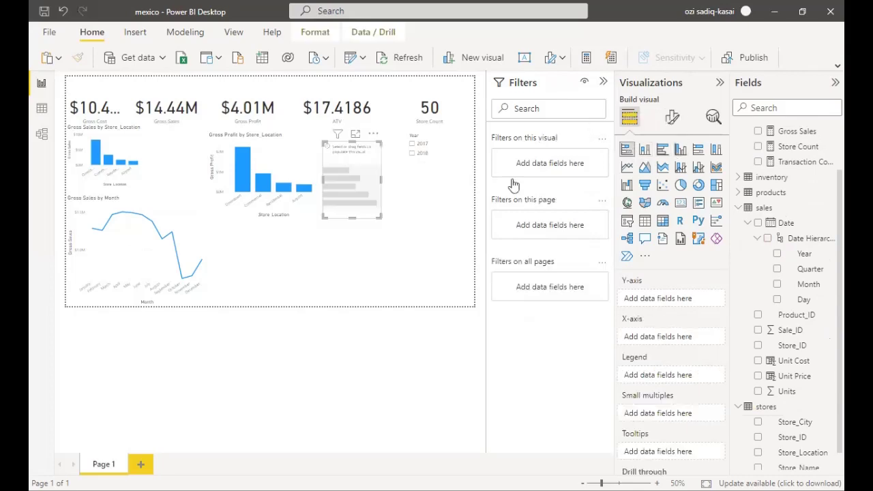
drag(356, 160, 410, 249)
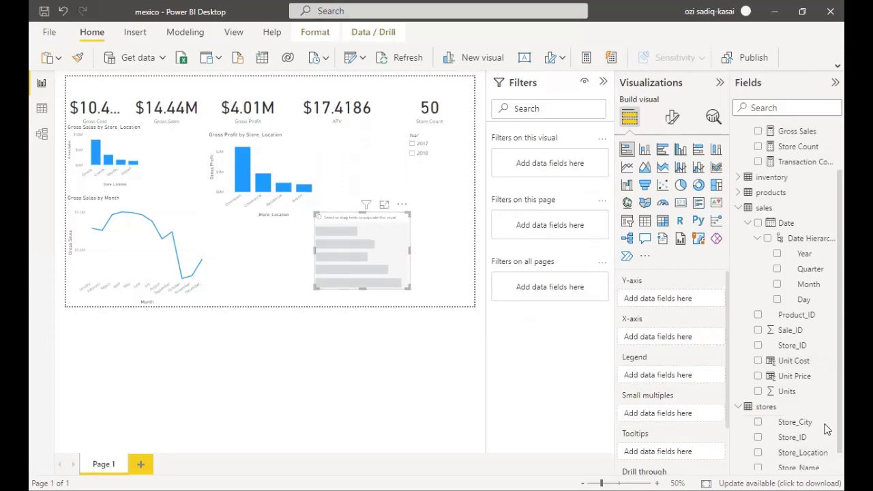
Step: Populate the stacked bar chart with Store_Location on the Y-axis and ATV on the X-axis
scroll(828, 460, down, 1)
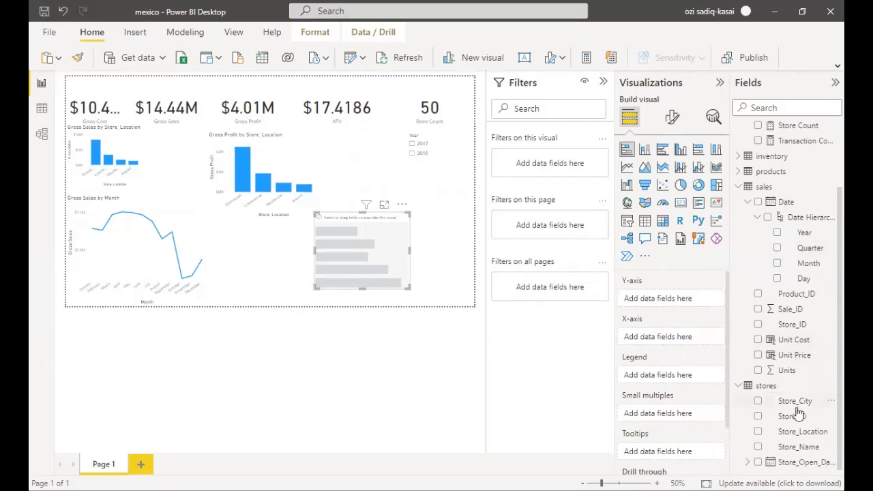
click(758, 431)
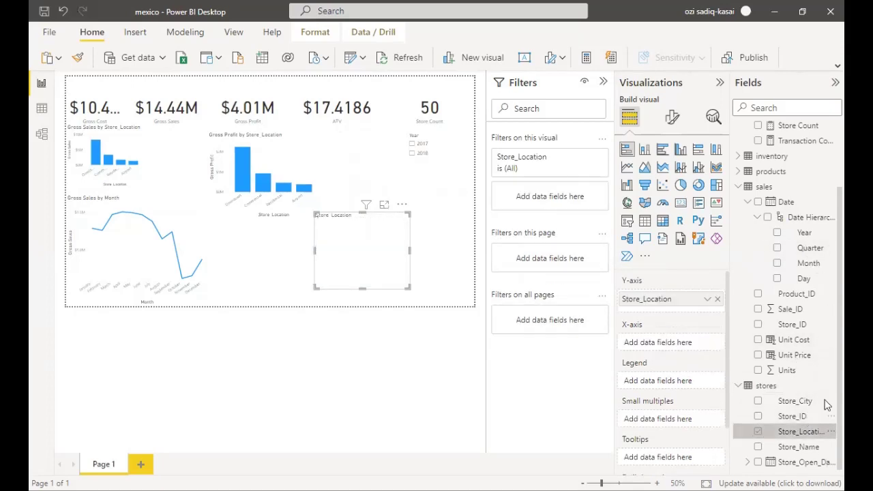
scroll(827, 385, up, 4)
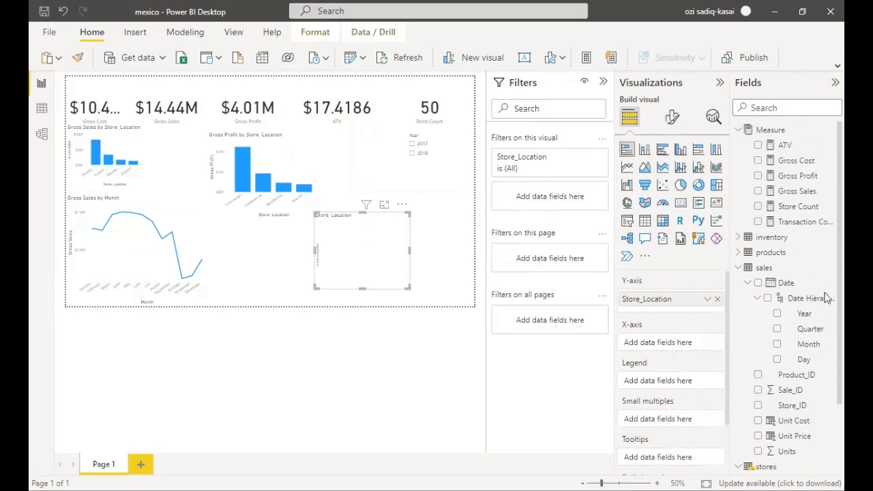
click(759, 145)
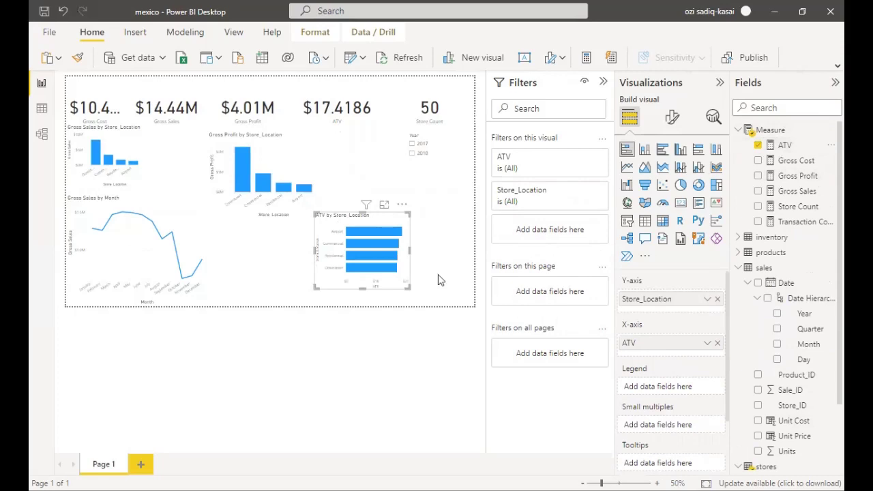
Step: Widen the ATV by Store_Location bar chart, check its bar values and move it up beneath the Year slicer, beside the Gross Profit chart
drag(409, 249, 459, 248)
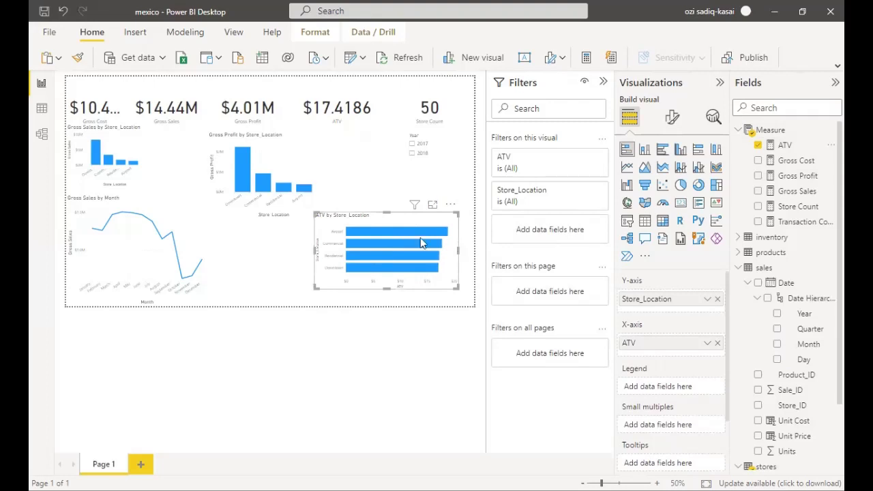
mouse_move(418, 232)
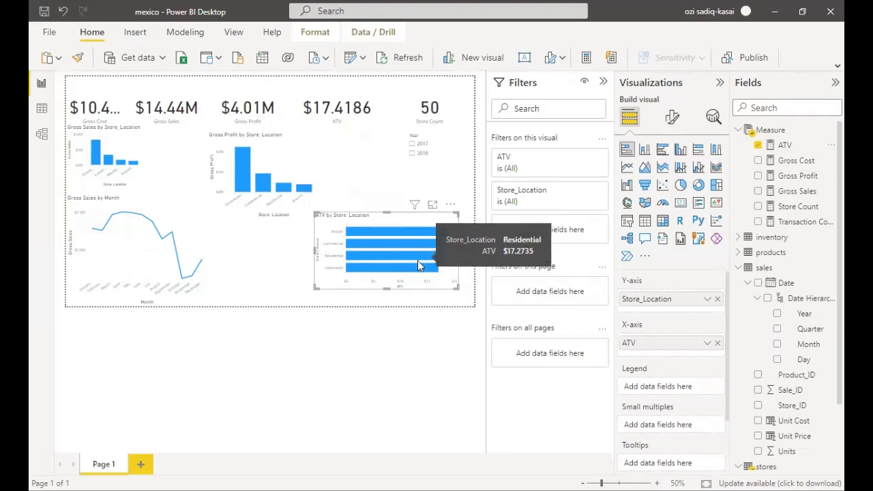
mouse_move(417, 271)
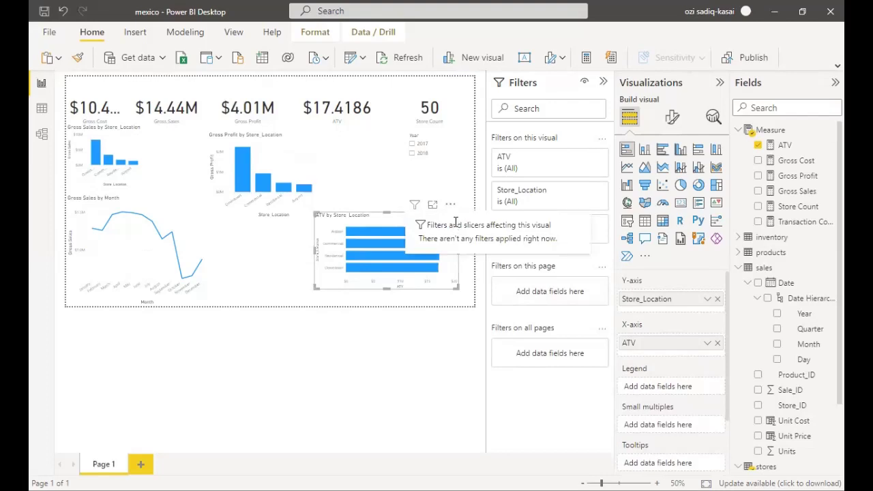
drag(387, 223, 409, 169)
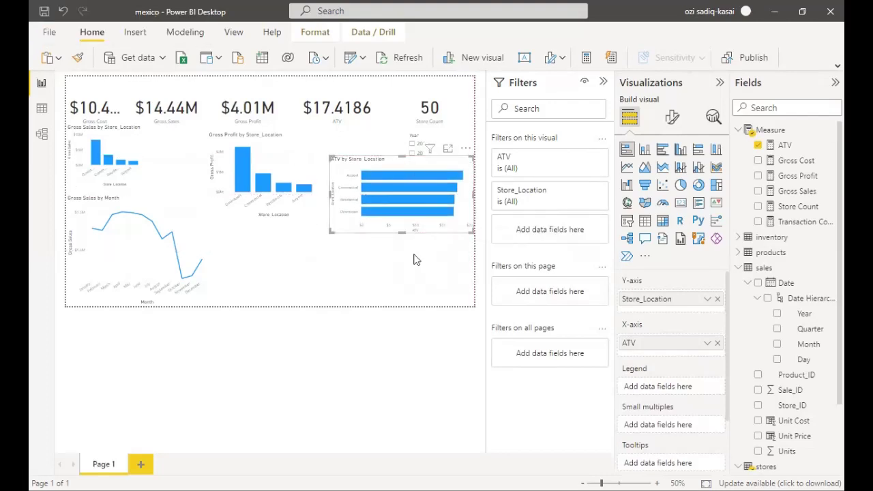
Step: Add another stacked column chart beneath the Gross Profit by Store_Location chart and collapse the Filters pane
click(253, 268)
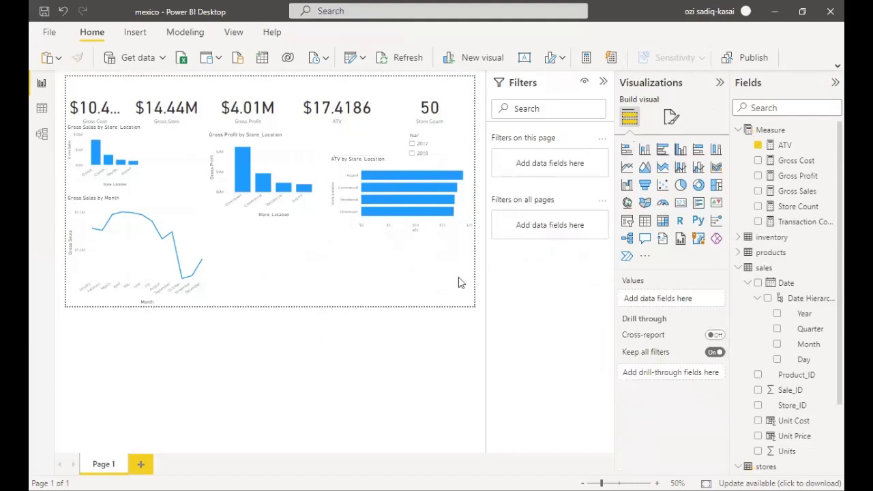
click(646, 150)
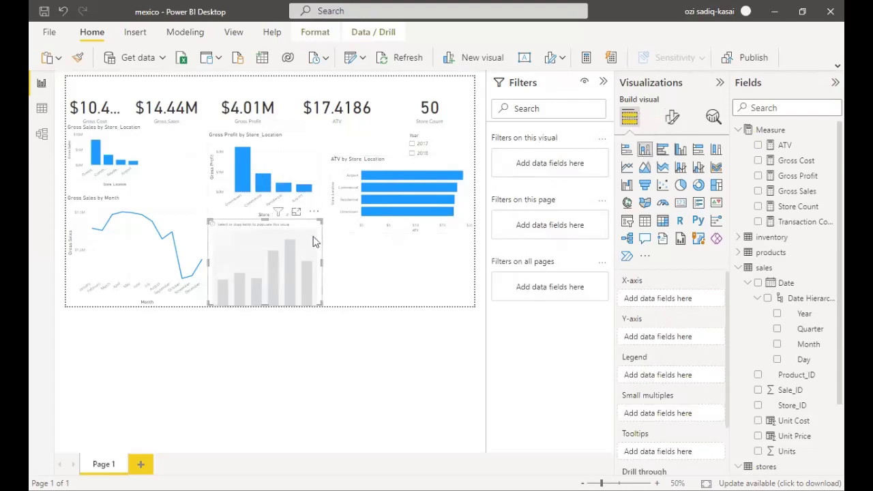
click(602, 82)
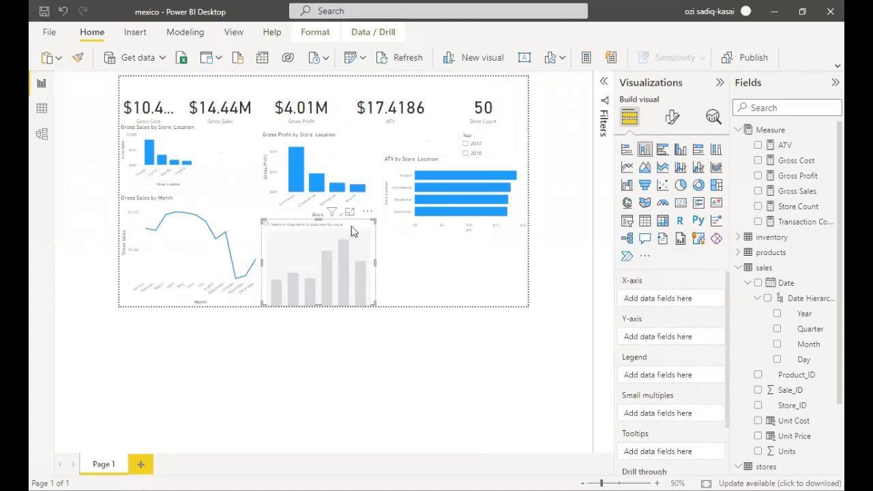
drag(360, 227, 361, 225)
Step: Populate the new stacked column chart with Store_Location on the X-axis and Store Count on the Y-axis
scroll(826, 355, down, 1)
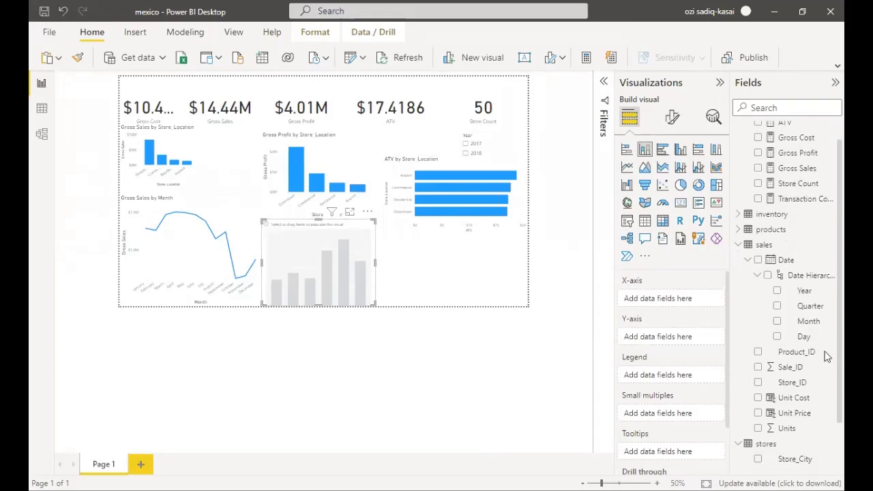
scroll(827, 354, up, 1)
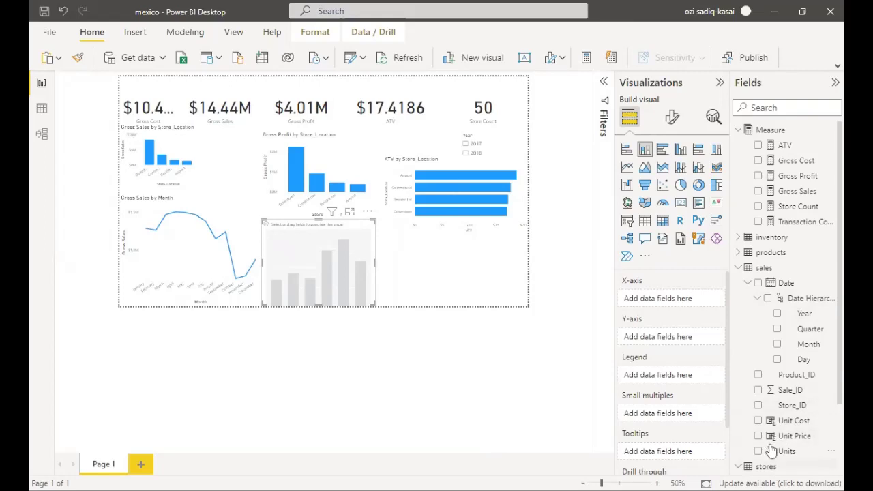
scroll(829, 395, down, 3)
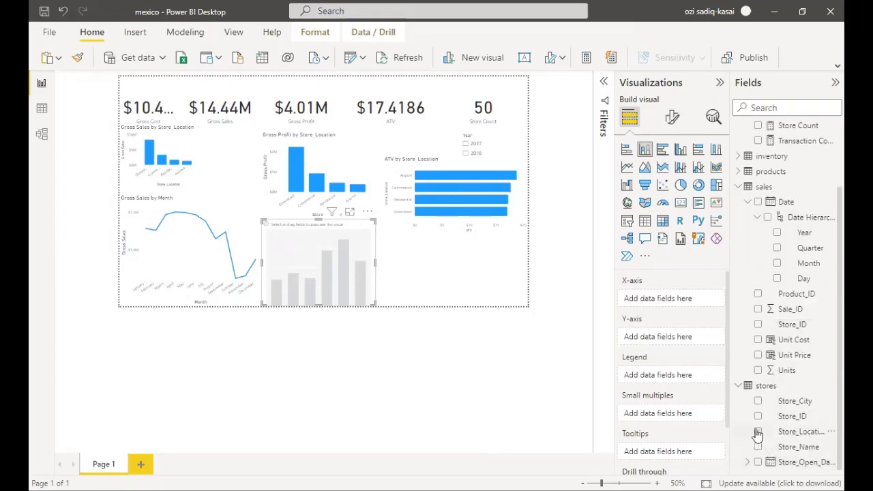
click(757, 432)
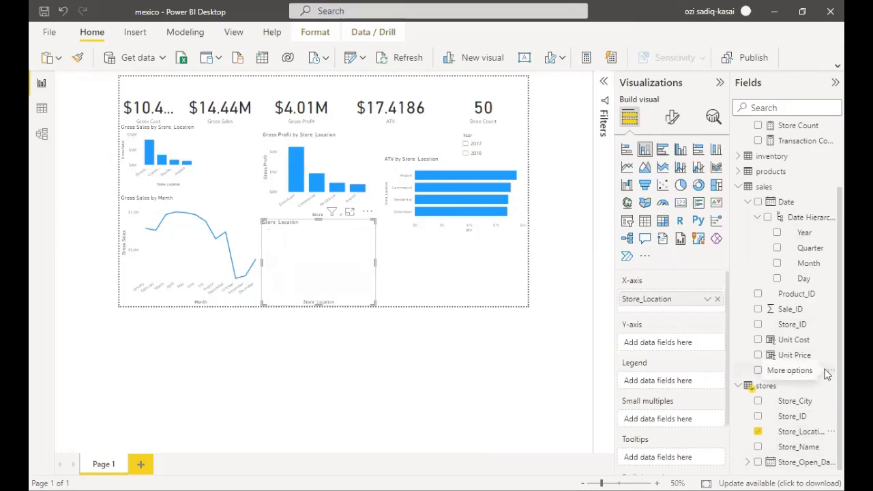
scroll(827, 305, up, 3)
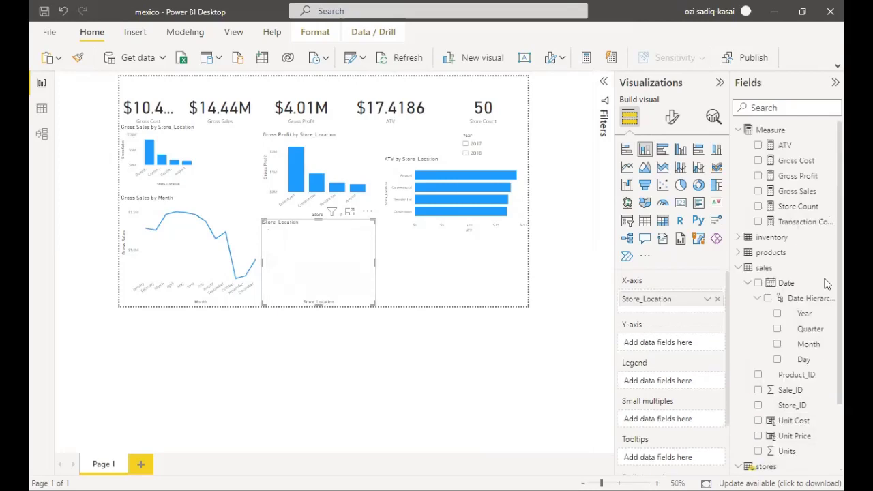
click(758, 207)
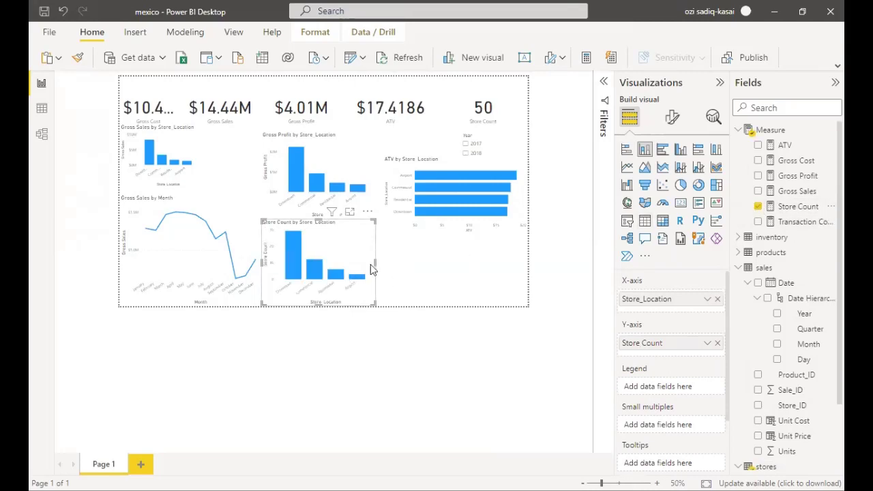
Step: Widen the Store Count by Store_Location chart and compare its column values with those of the Gross Profit chart
drag(375, 266, 410, 259)
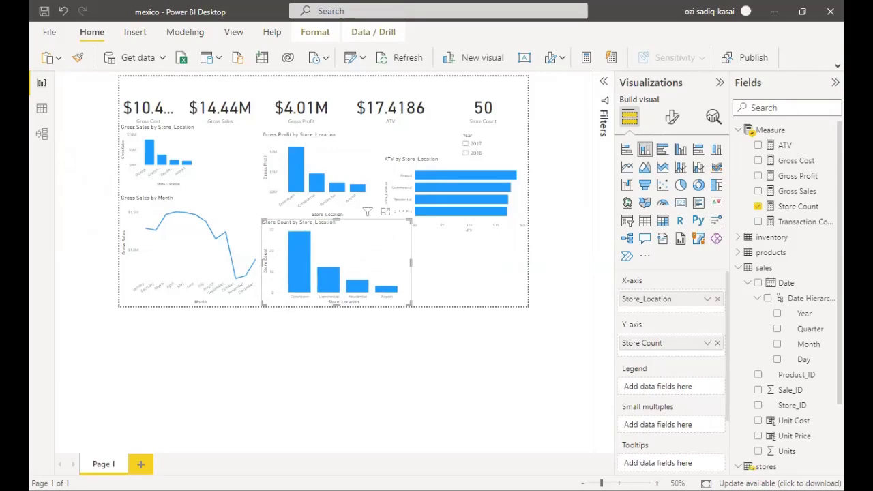
scroll(323, 205, up, 2)
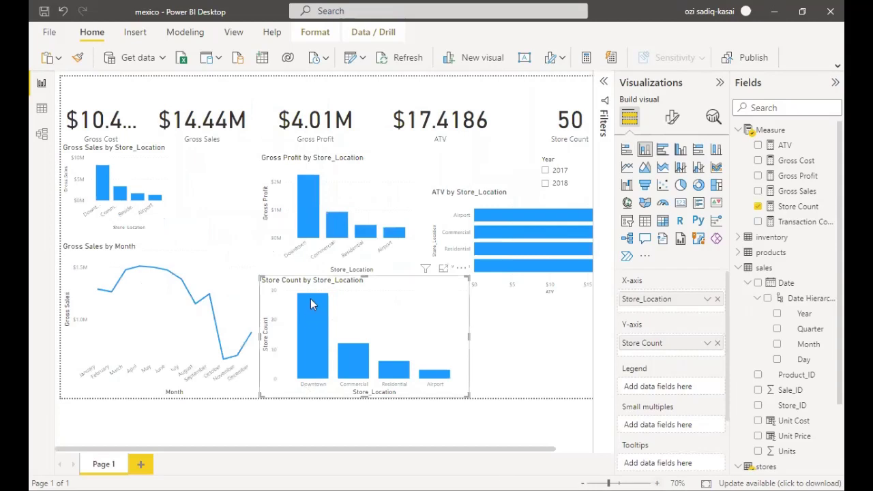
mouse_move(309, 302)
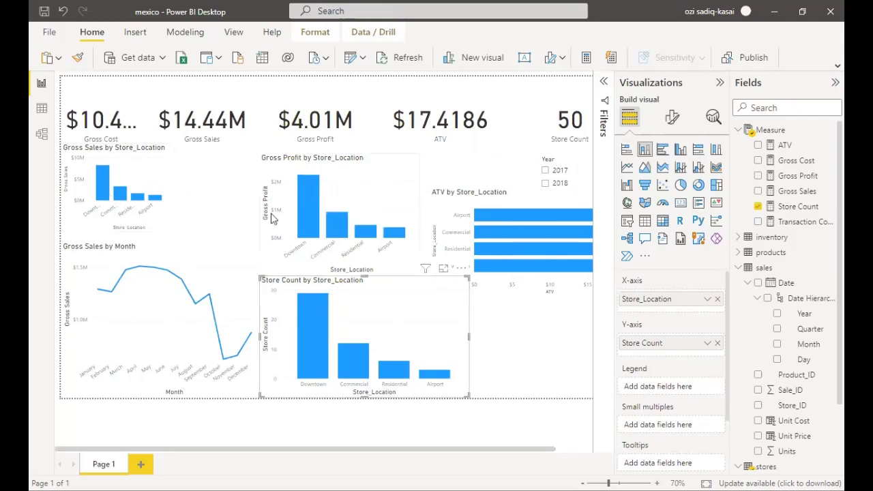
mouse_move(312, 220)
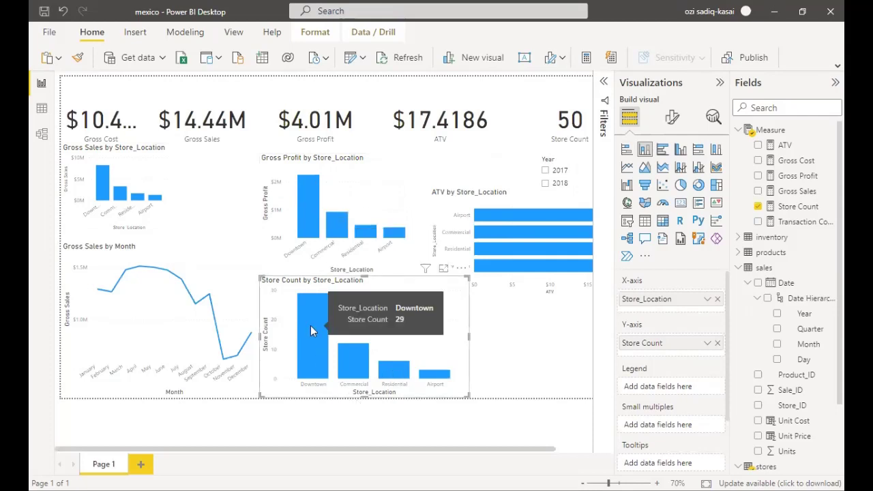
mouse_move(352, 369)
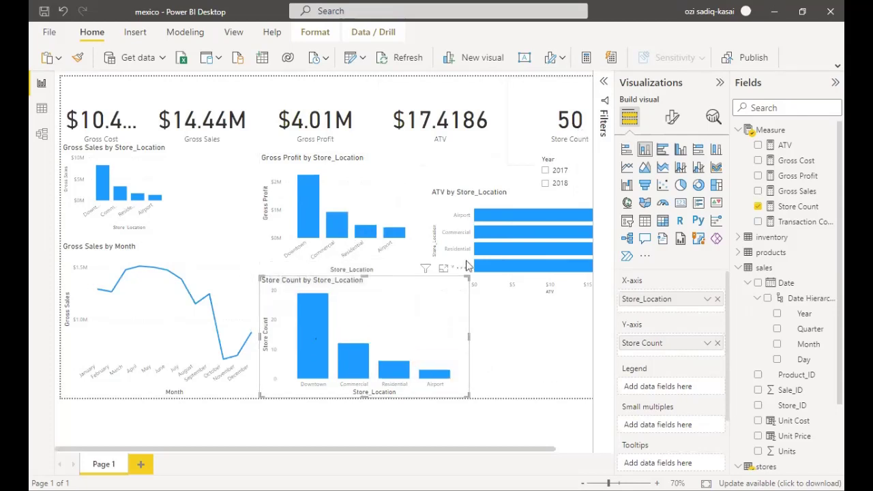
Step: Narrow the Store Count by Store_Location chart to about the Gross Profit chart's width and check the Downtown and Airport bars in the ATV chart
drag(369, 448, 407, 448)
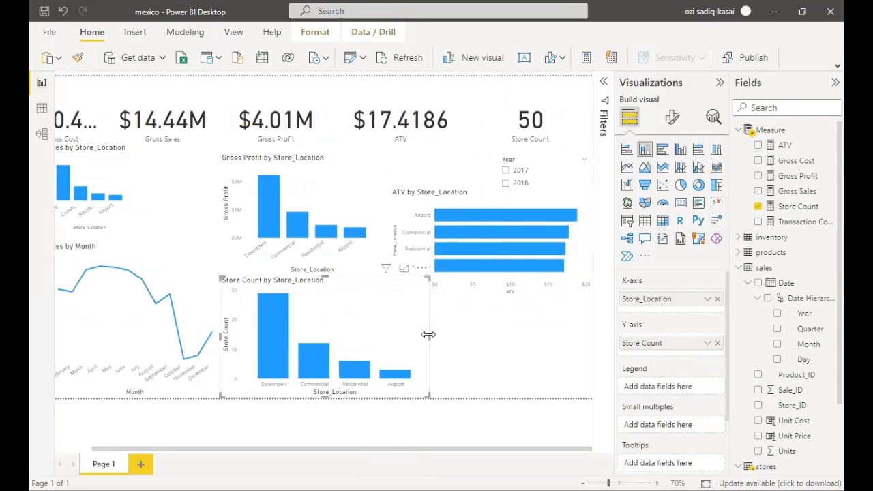
drag(374, 334, 376, 338)
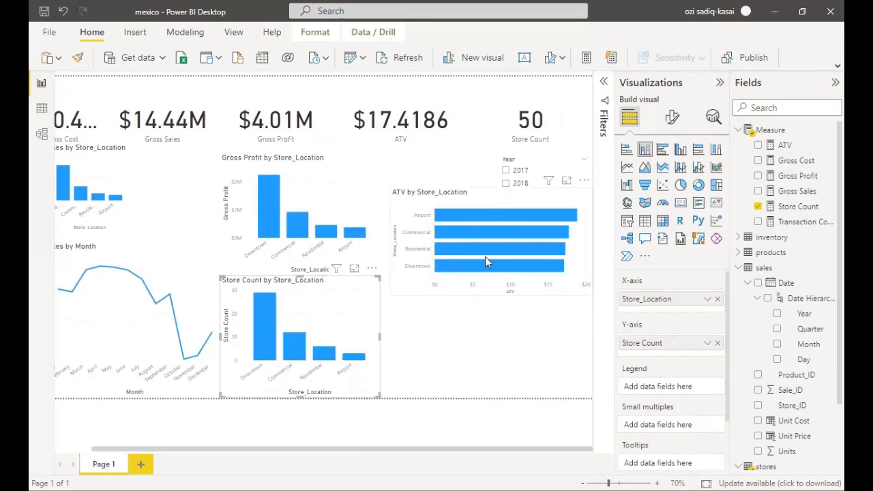
mouse_move(486, 272)
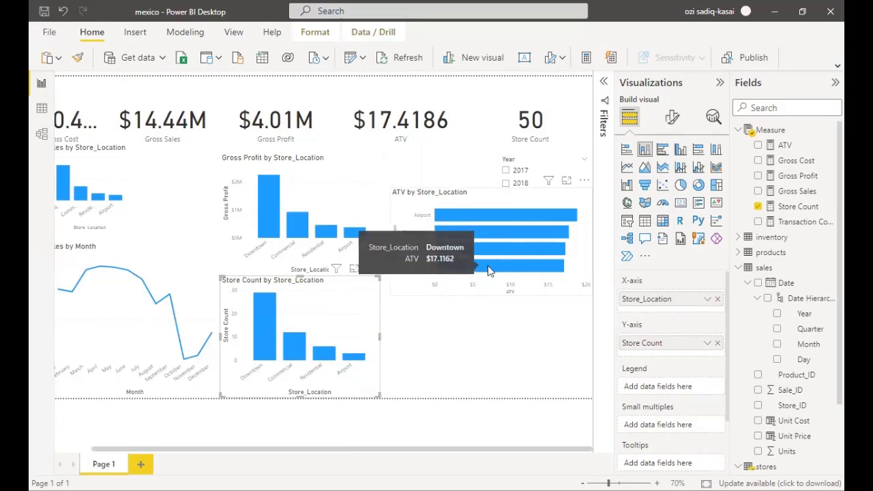
mouse_move(493, 218)
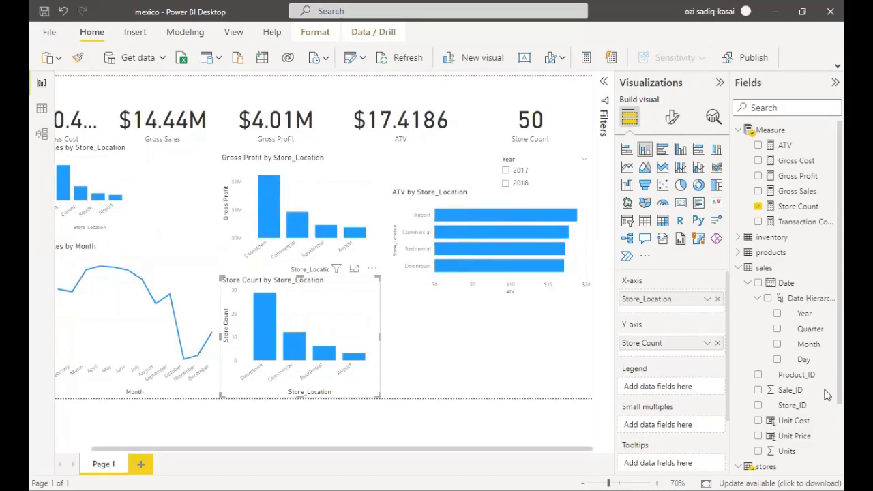
scroll(826, 395, down, 4)
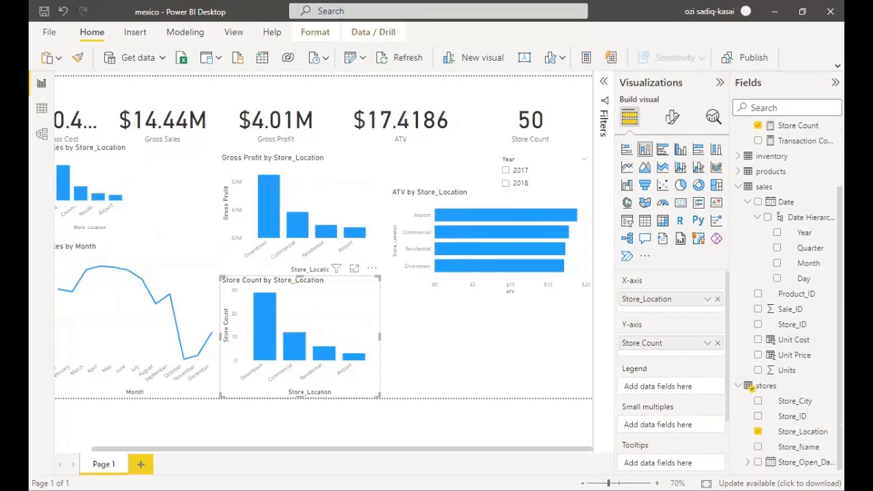
scroll(827, 394, up, 4)
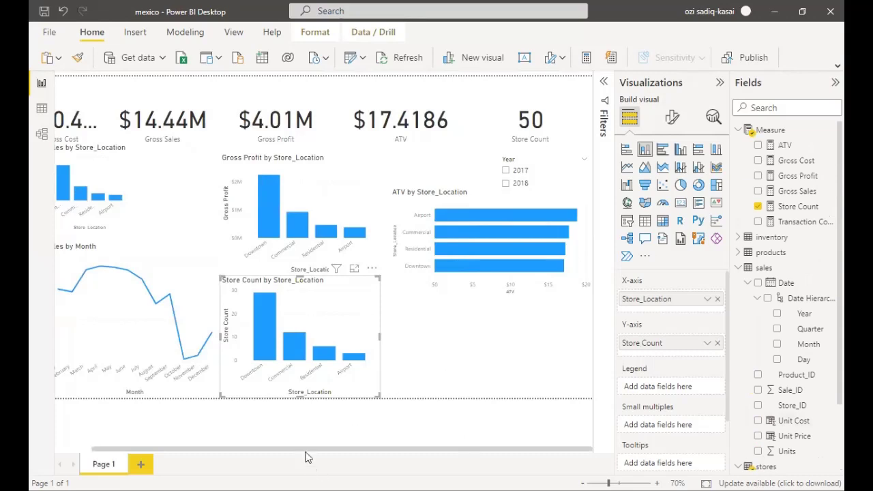
drag(296, 448, 181, 450)
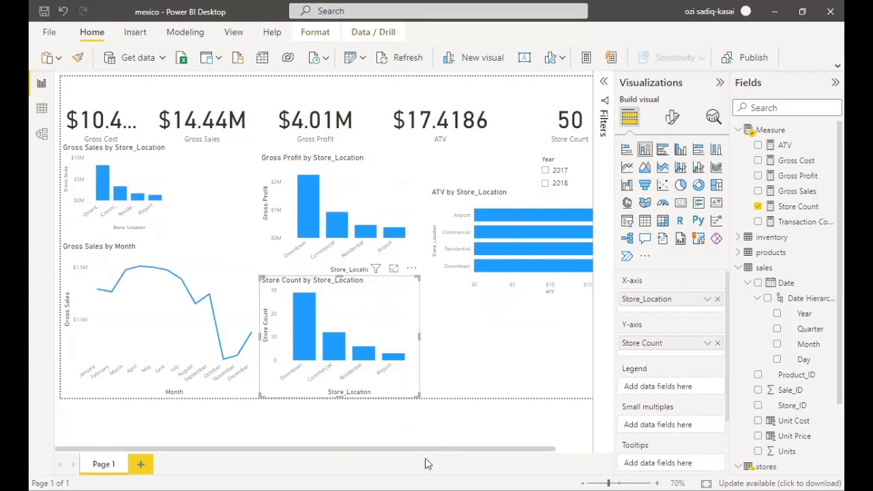
drag(423, 453, 482, 444)
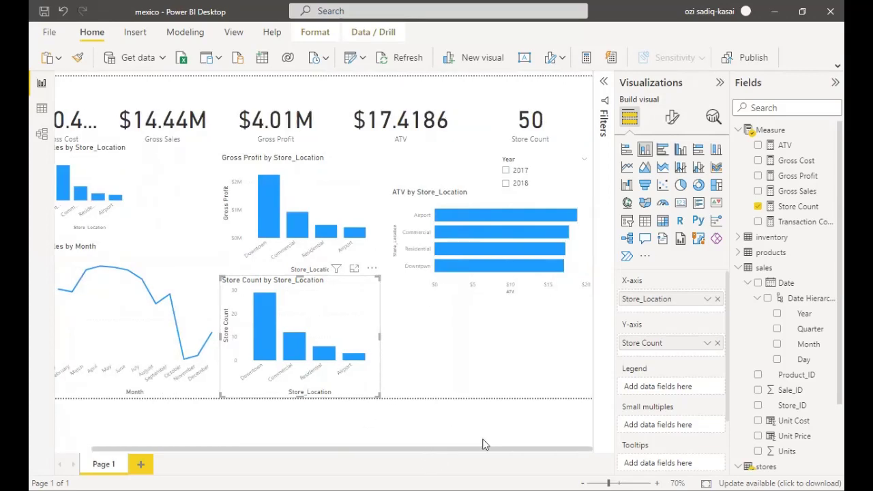